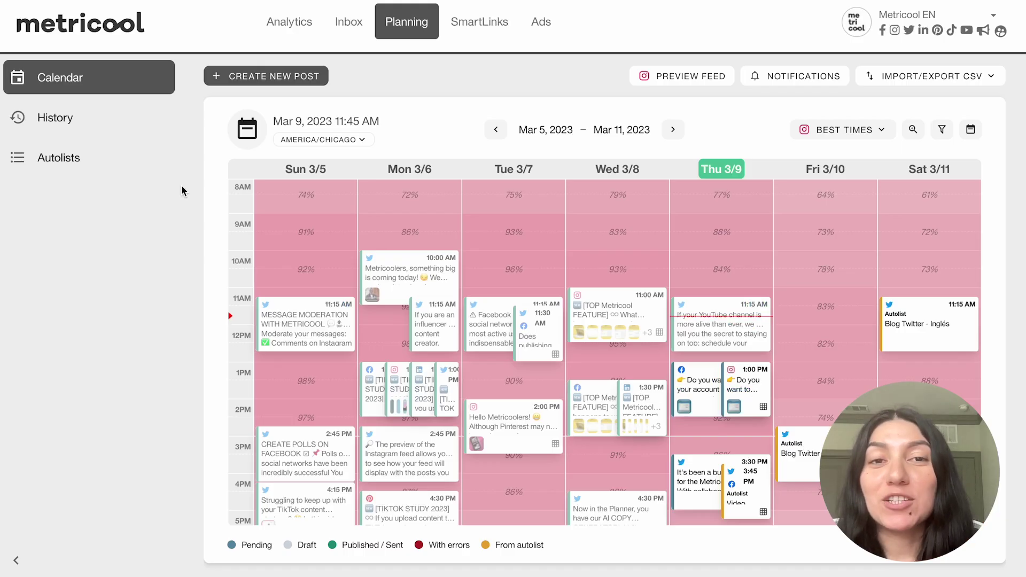
# Step: Look over the week's scheduled posts and view the calendar's timezone choices without changing the timezone
pyautogui.scroll(-1, 649, 342)
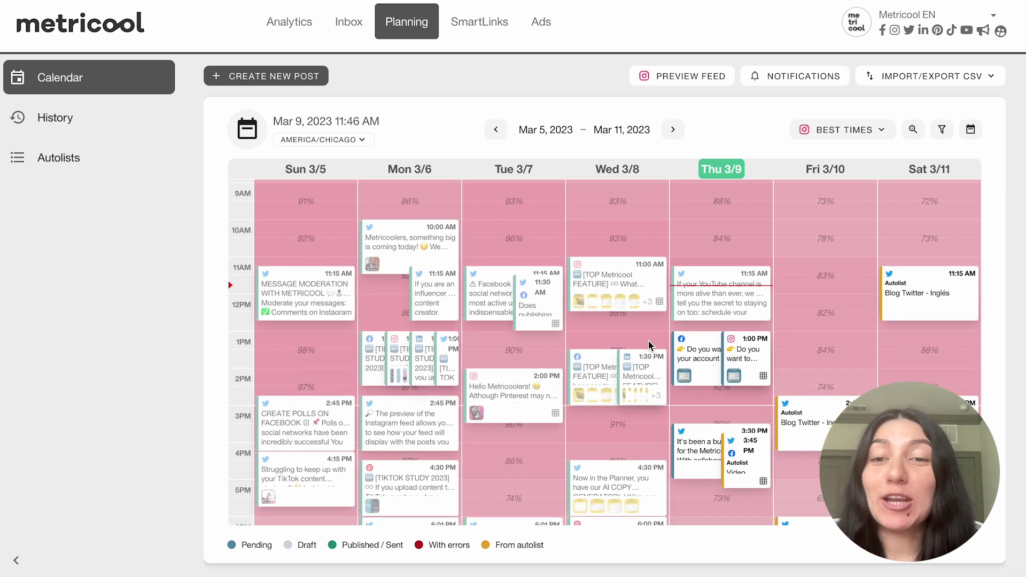
pyautogui.scroll(-1, 649, 341)
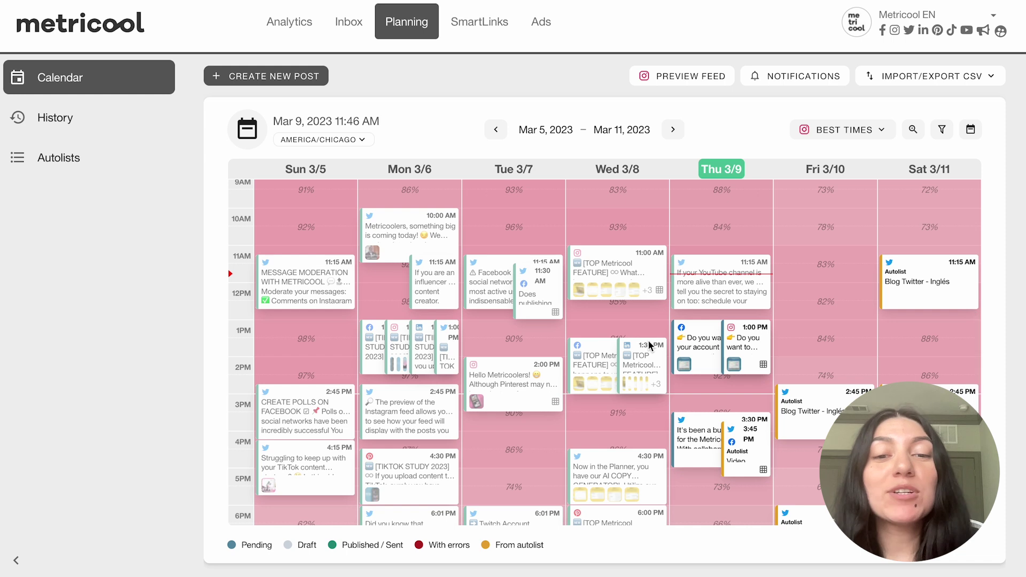
pyautogui.moveTo(650, 344)
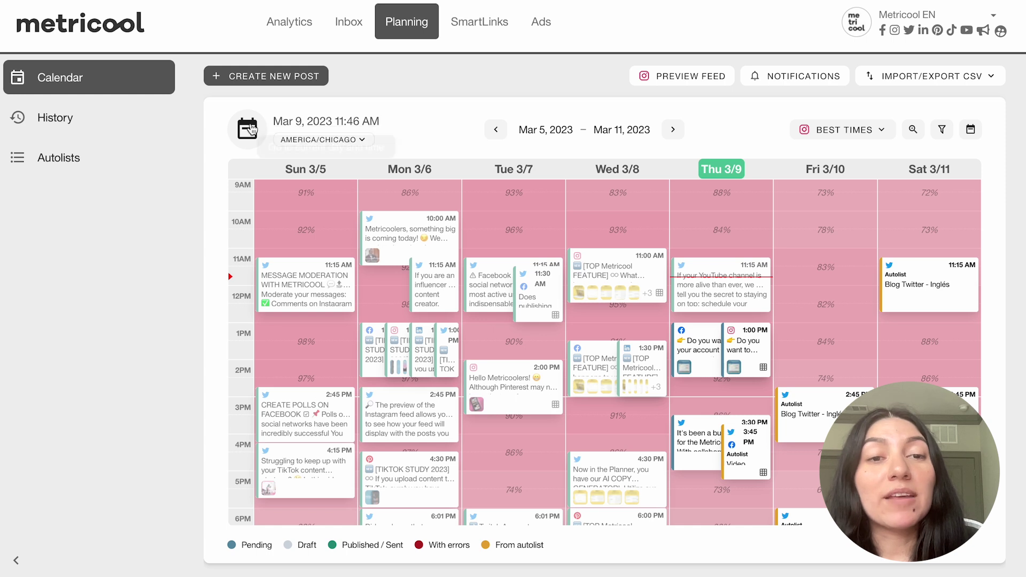
pyautogui.click(360, 139)
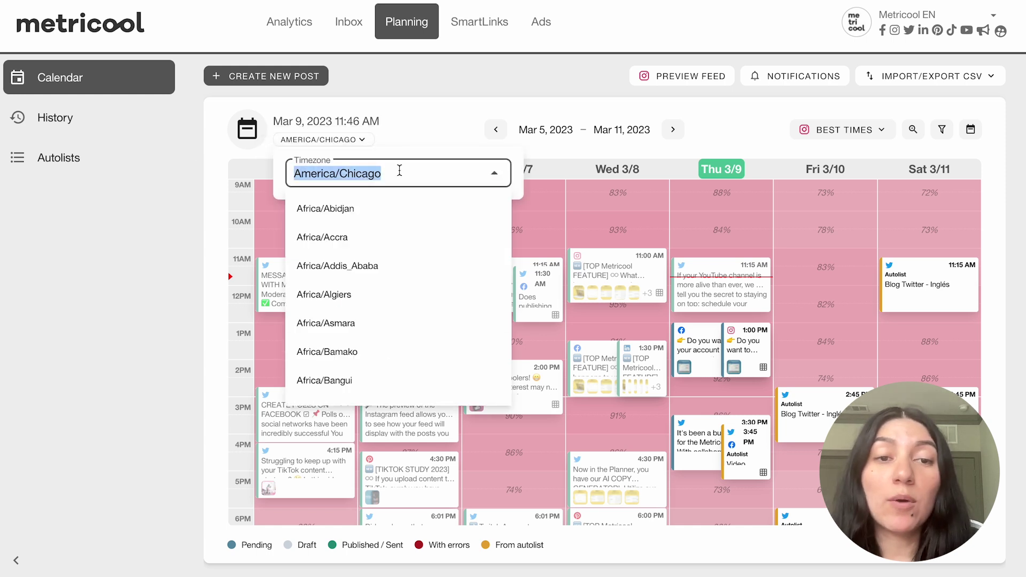
pyautogui.click(439, 130)
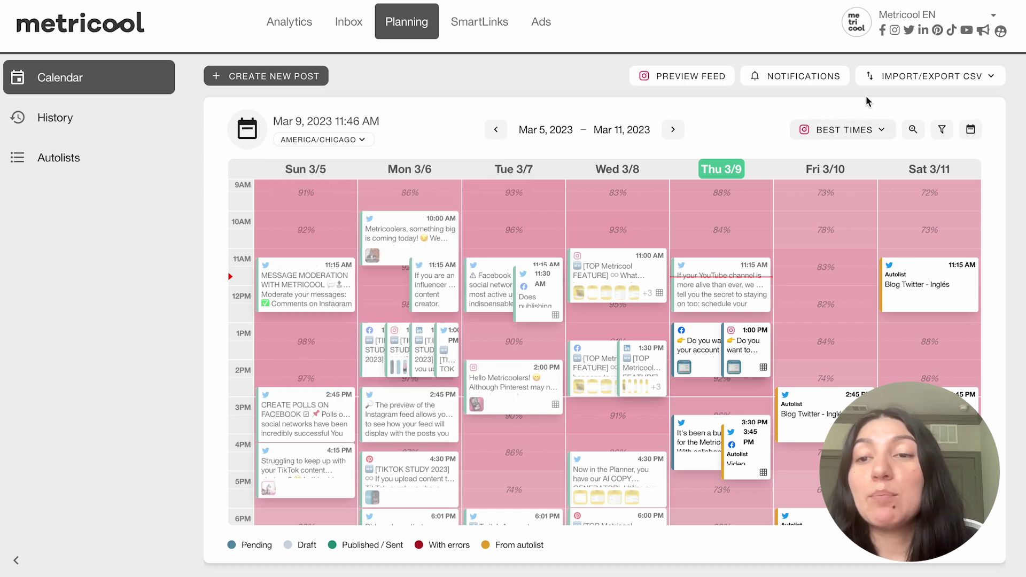
# Step: Increase the calendar's zoom to level 3 and return it to level 1
pyautogui.click(913, 130)
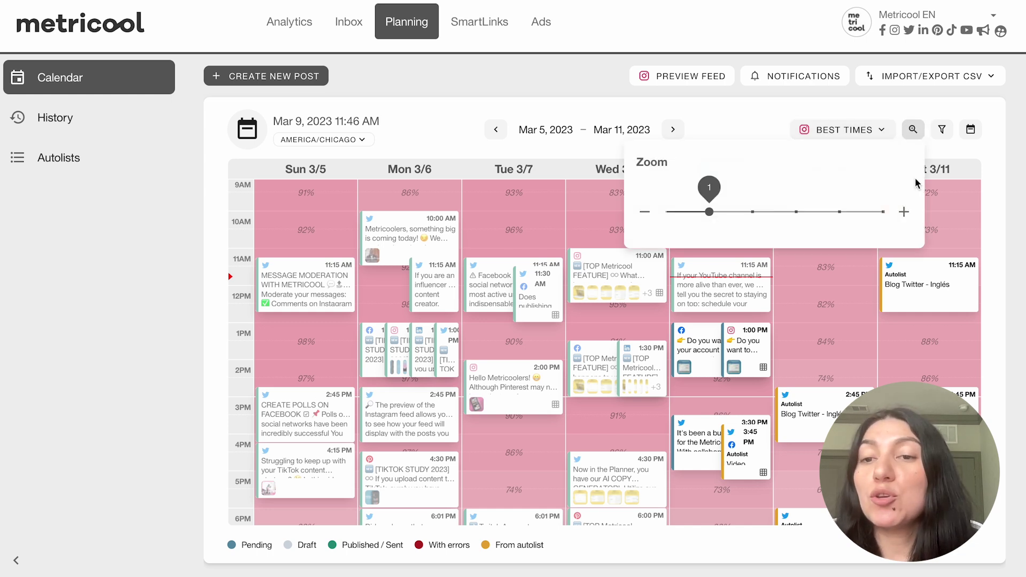
pyautogui.click(904, 213)
pyautogui.click(904, 213)
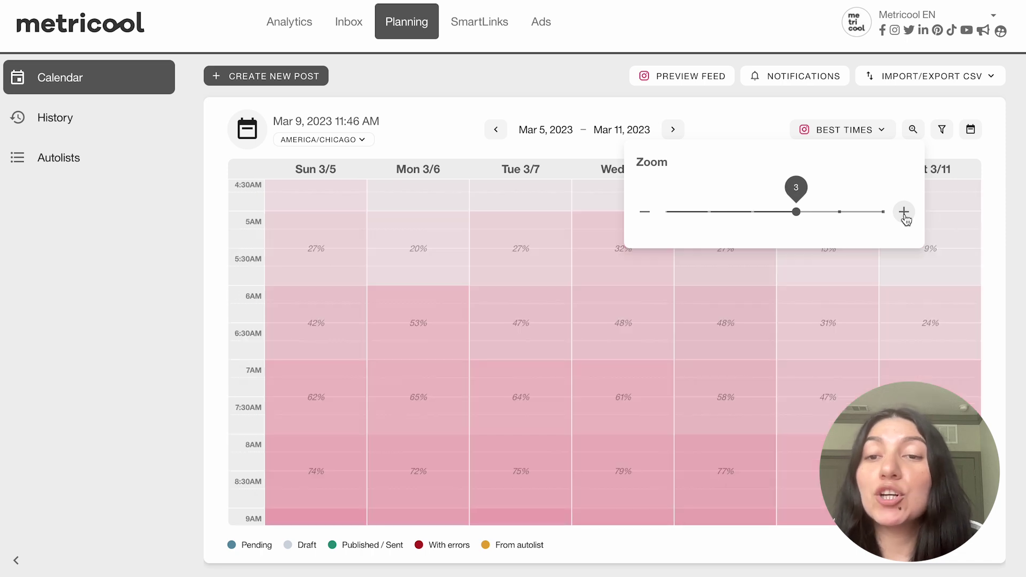
pyautogui.click(904, 212)
pyautogui.click(645, 215)
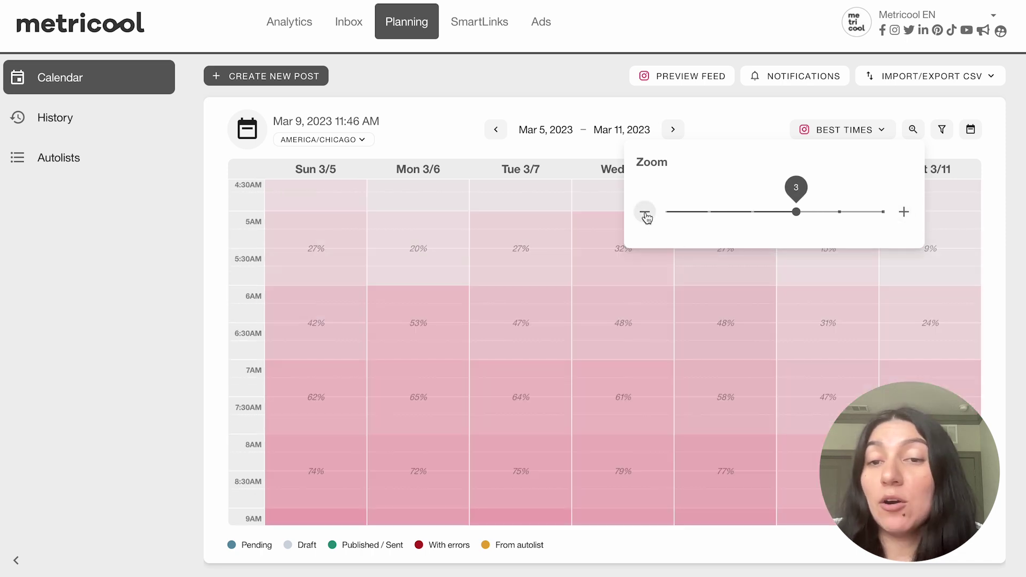
pyautogui.click(646, 215)
pyautogui.click(646, 215)
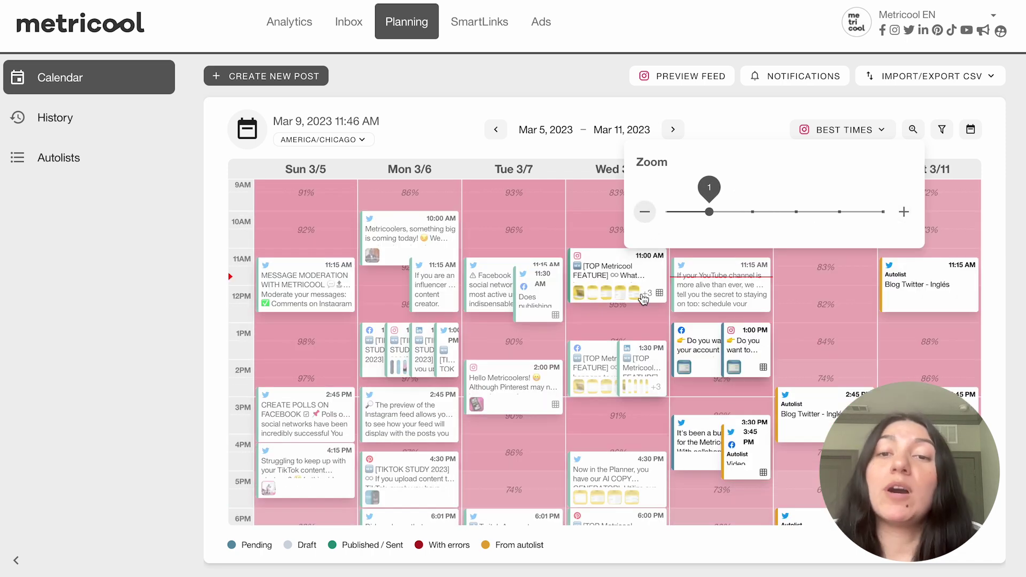
pyautogui.click(762, 125)
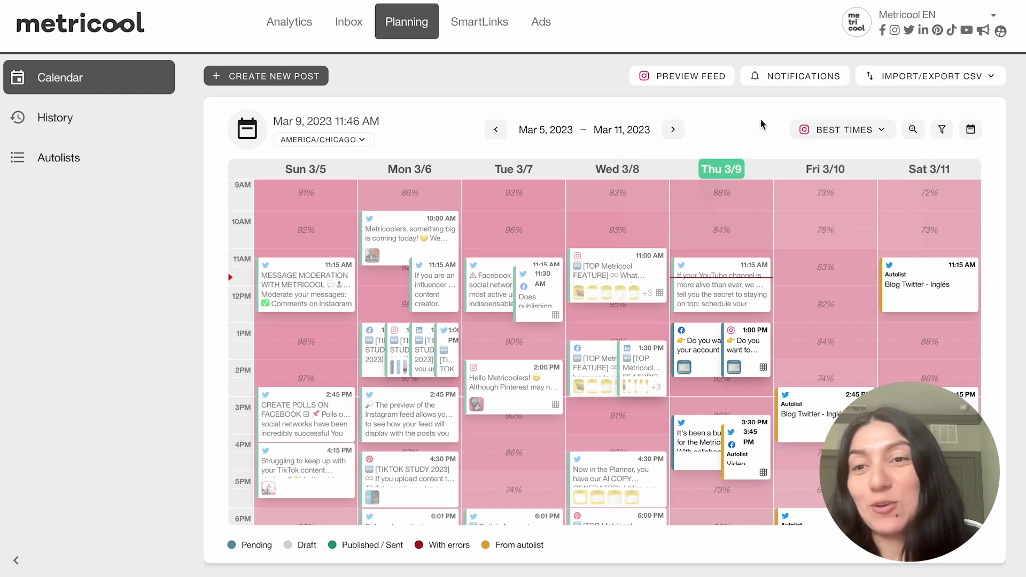
# Step: Filter the calendar to show only Published / Sent posts across all networks
pyautogui.click(942, 130)
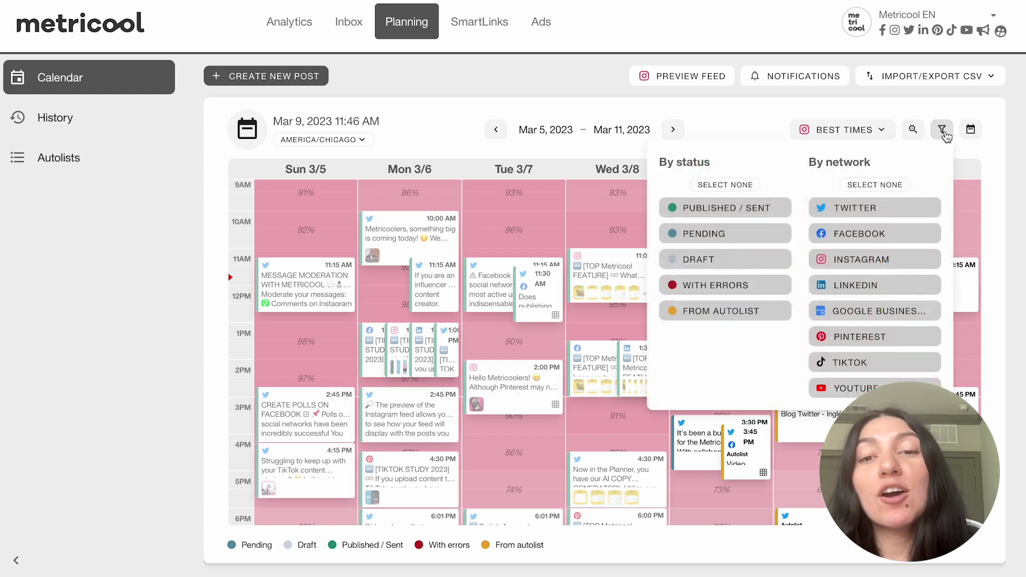
pyautogui.click(725, 185)
pyautogui.click(856, 187)
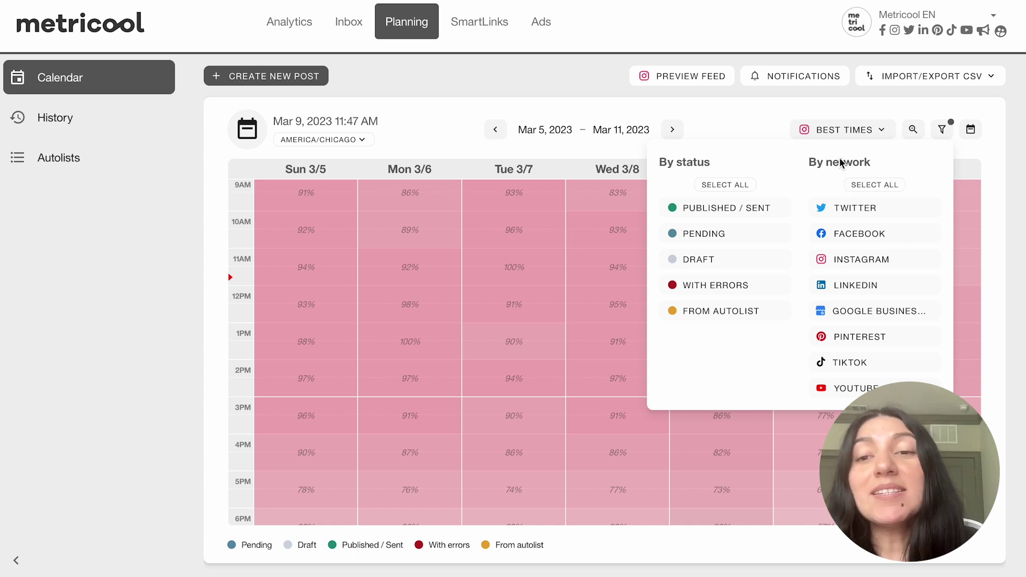
pyautogui.click(752, 214)
pyautogui.click(855, 186)
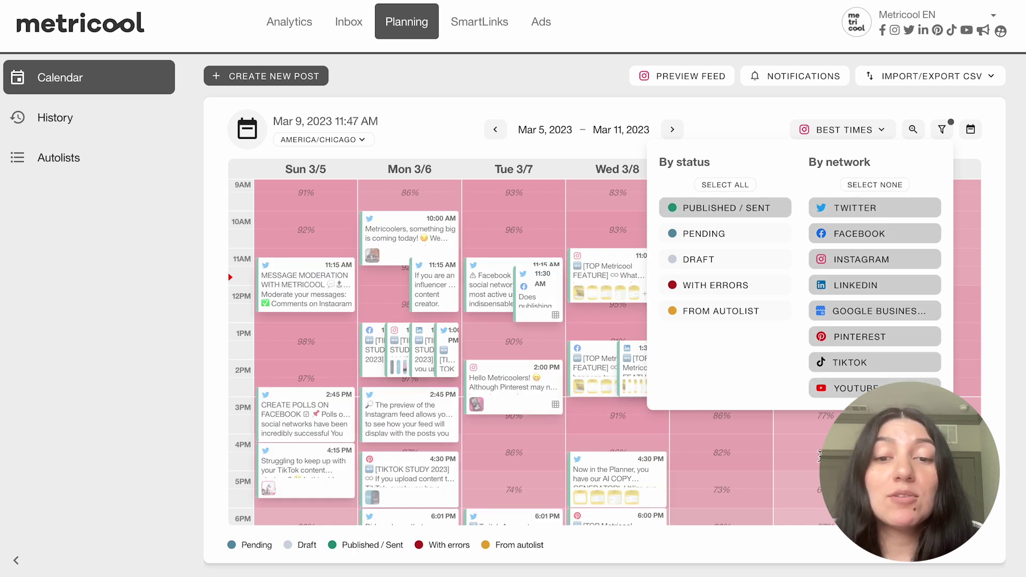
pyautogui.click(942, 129)
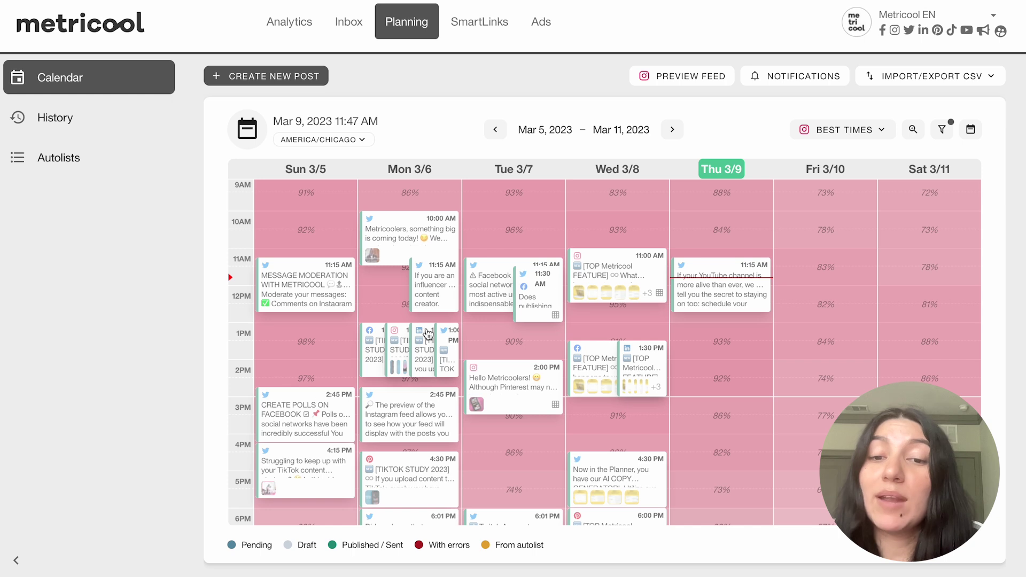
# Step: Filter the calendar to Draft posts only and reselect all statuses
pyautogui.click(946, 131)
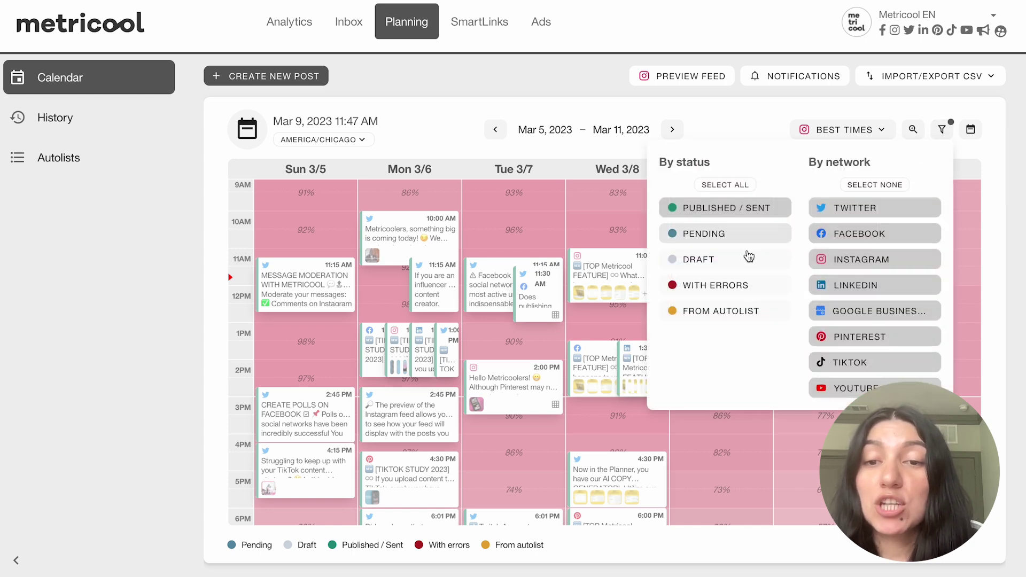
pyautogui.click(716, 208)
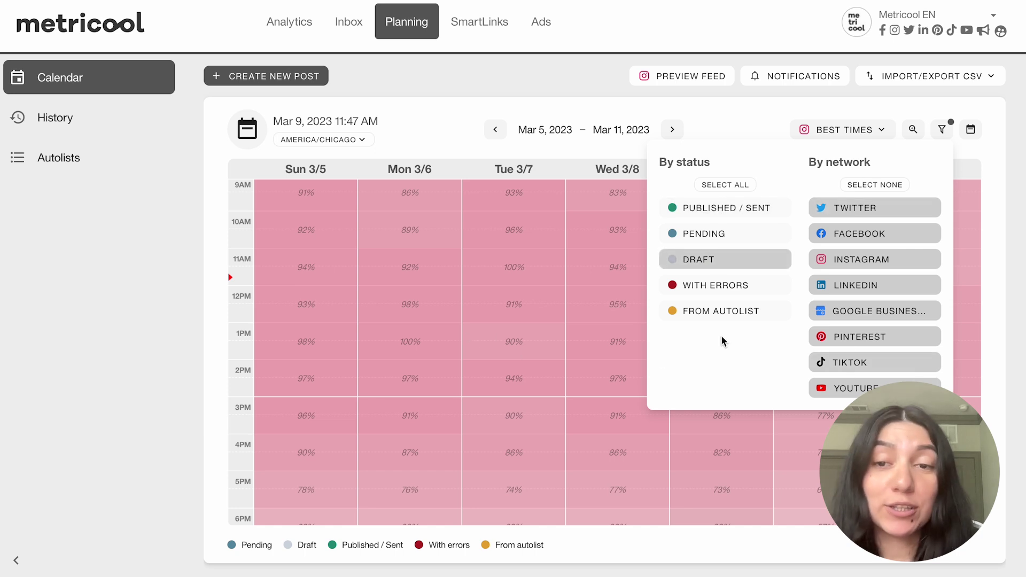
pyautogui.click(705, 214)
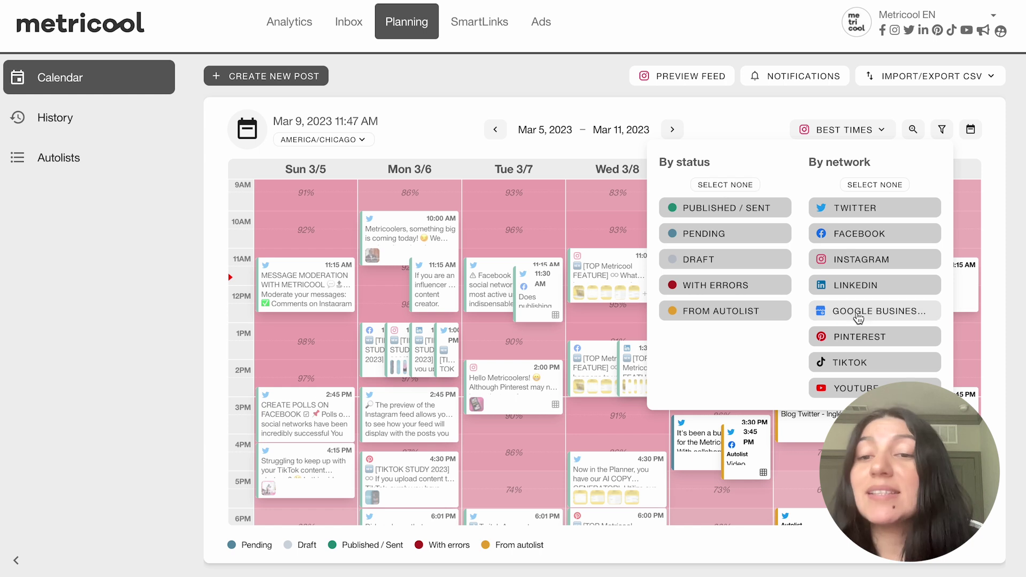
# Step: Limit the calendar's network filter to LinkedIn and add Instagram to it
pyautogui.click(863, 187)
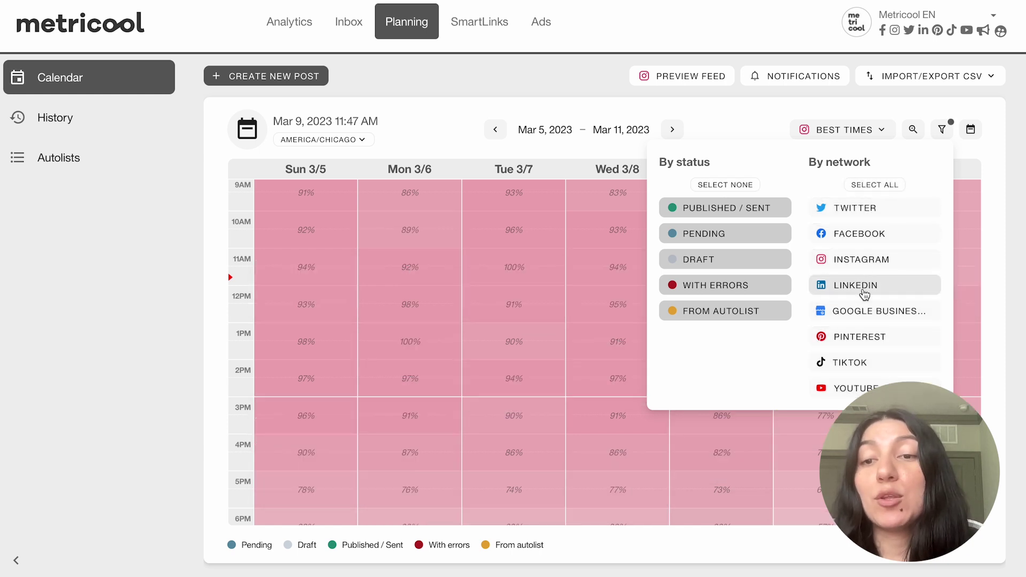
pyautogui.click(863, 288)
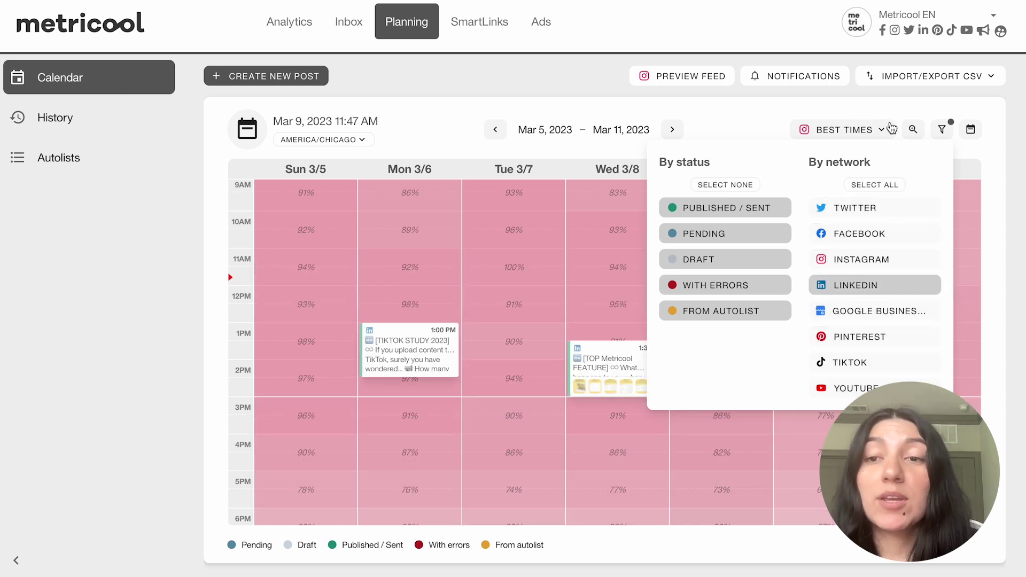
pyautogui.click(942, 130)
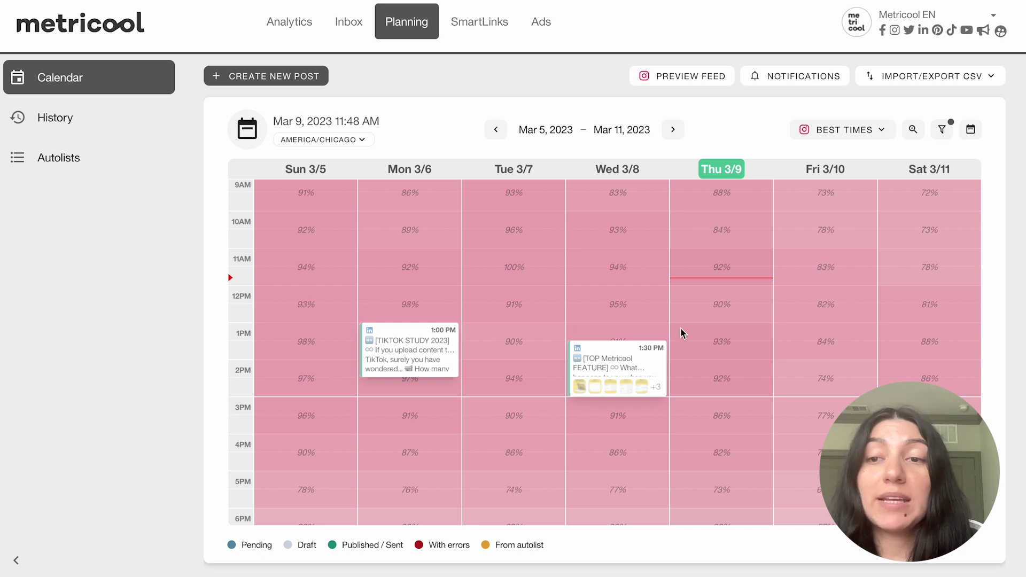
pyautogui.click(942, 129)
pyautogui.click(879, 259)
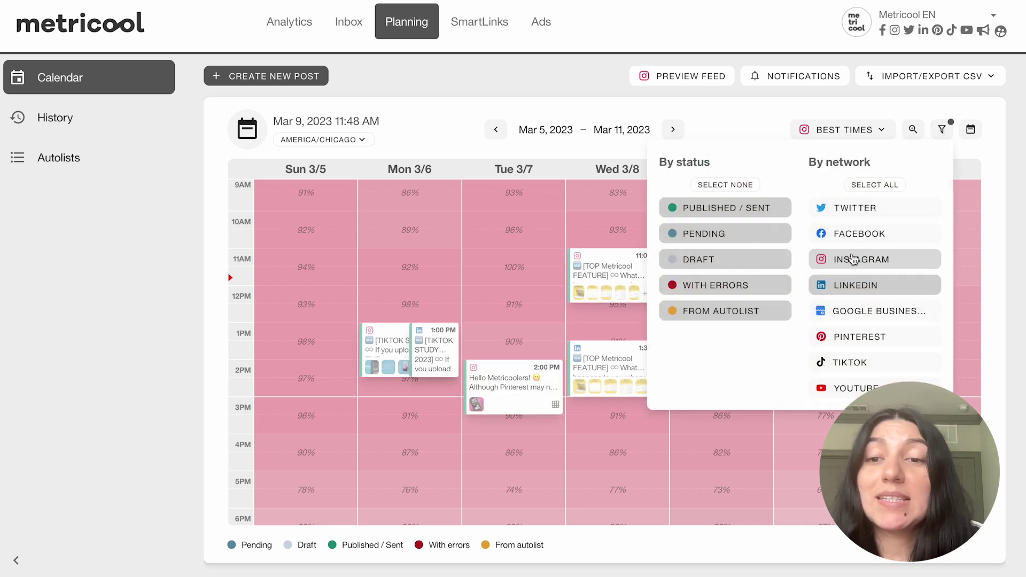
pyautogui.click(942, 127)
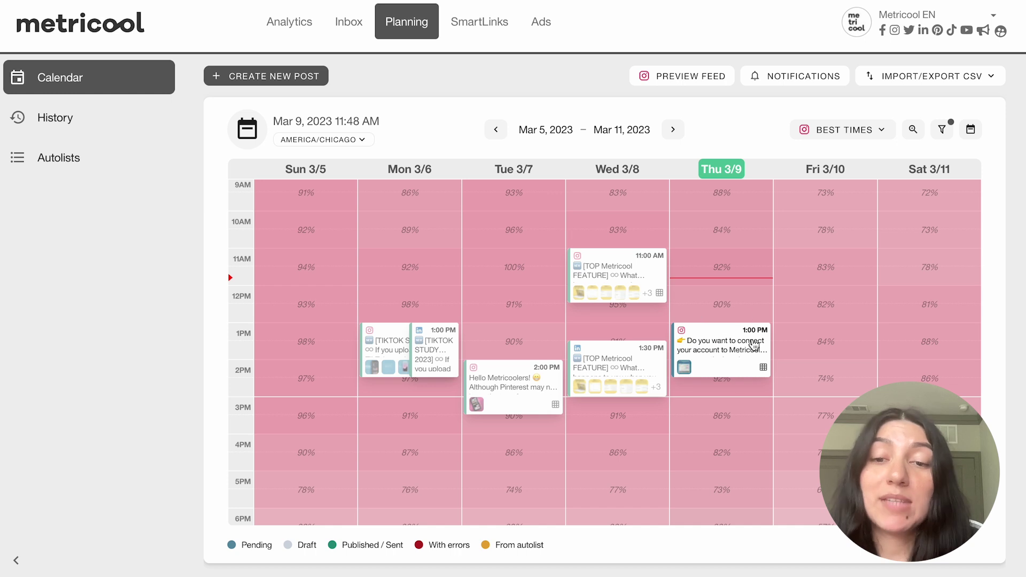
# Step: Reselect all networks in the calendar filter
pyautogui.click(943, 129)
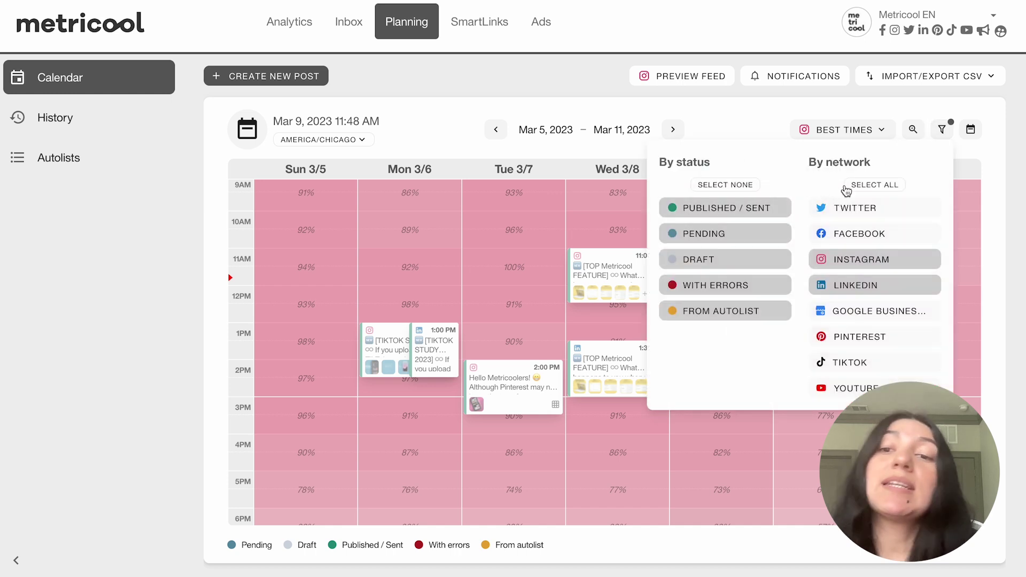
pyautogui.click(862, 185)
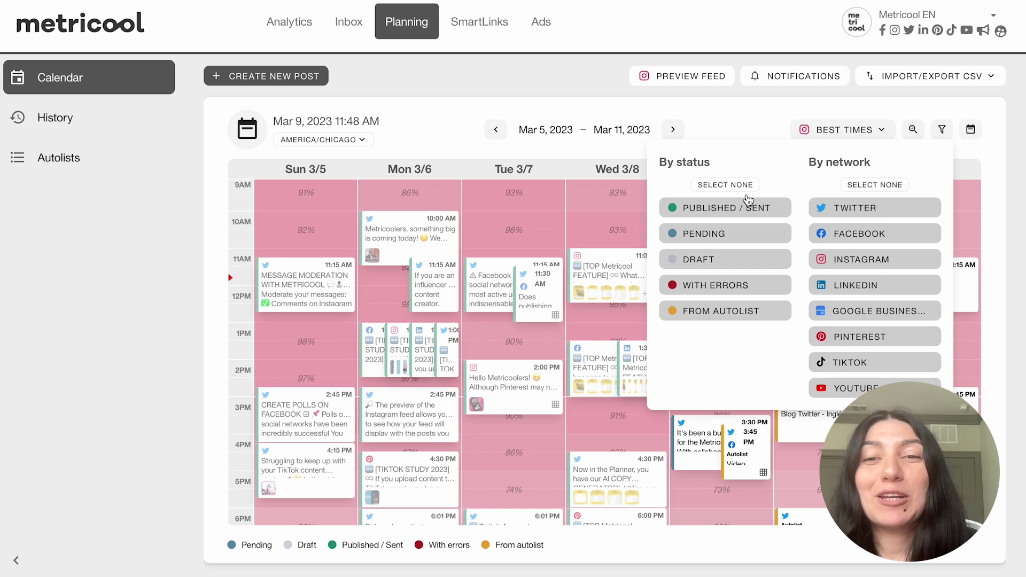
pyautogui.click(942, 130)
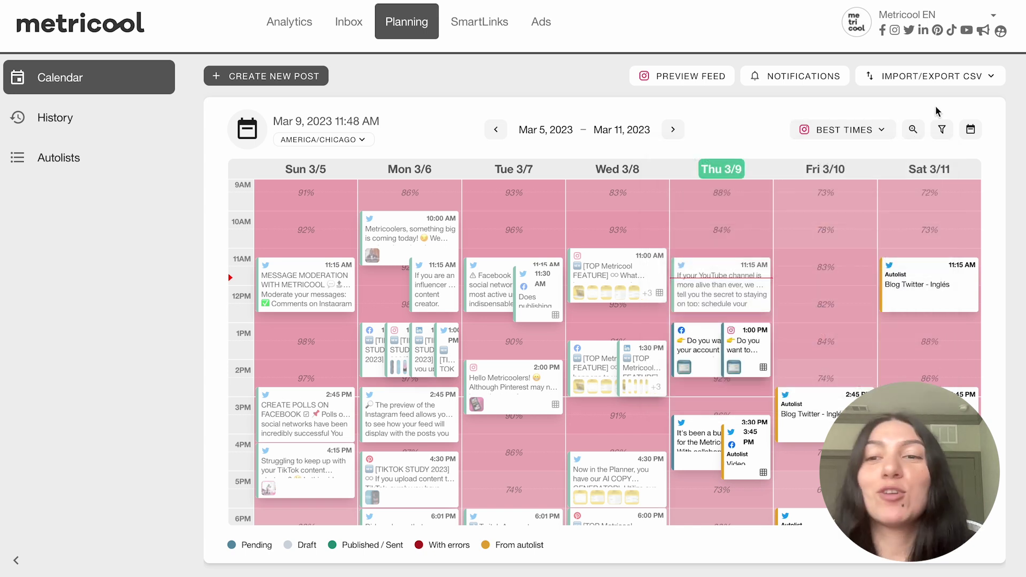
# Step: Switch the calendar to the Day view and look through the posts for Monday, March 6, 2023
pyautogui.click(971, 131)
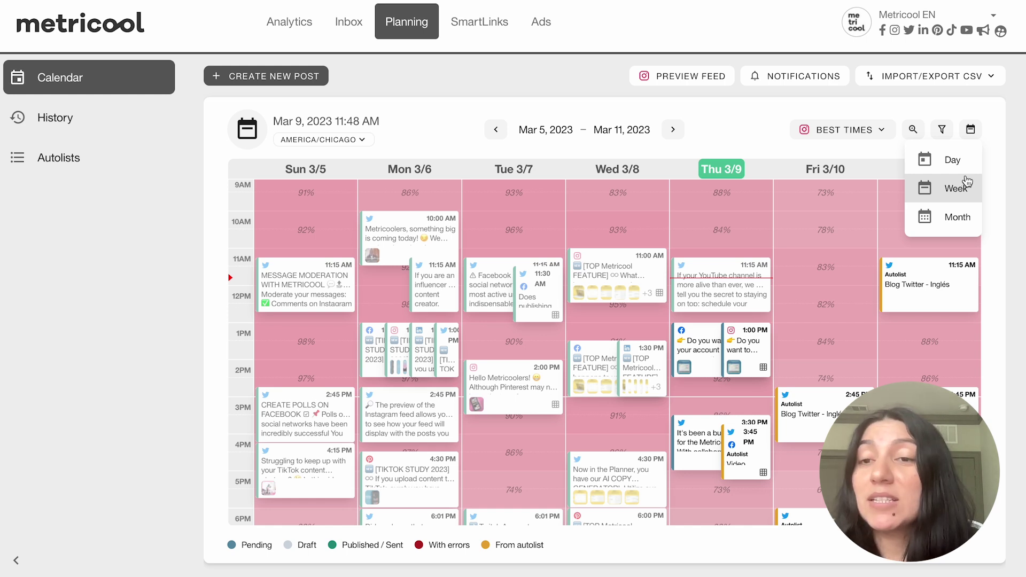
pyautogui.click(954, 161)
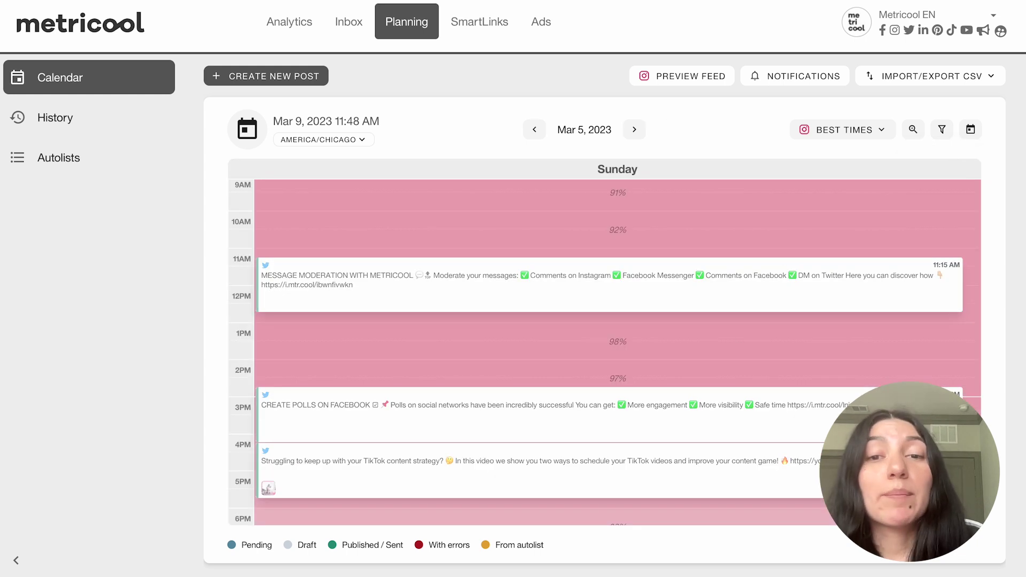
pyautogui.click(634, 130)
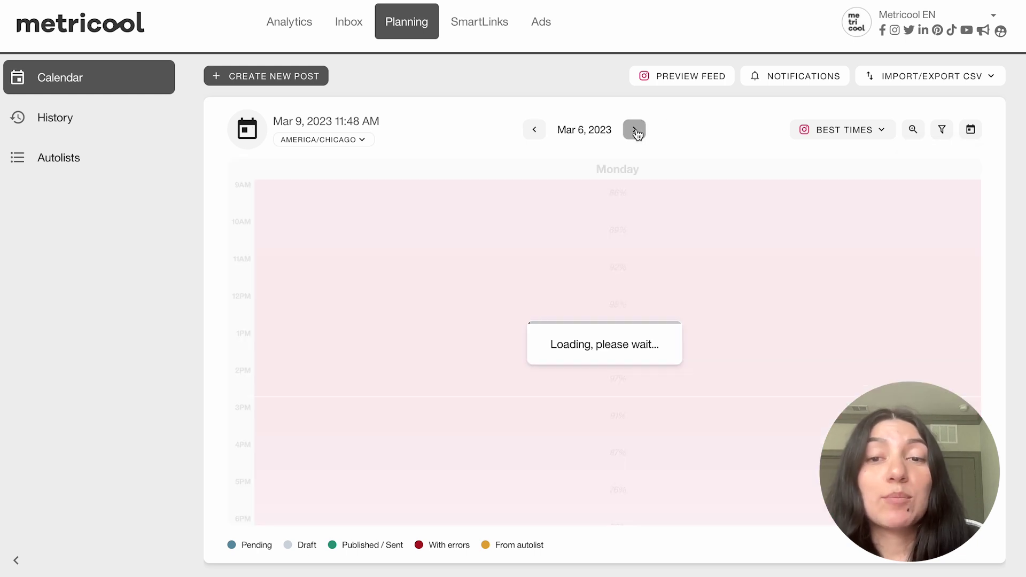
pyautogui.click(635, 130)
pyautogui.click(535, 129)
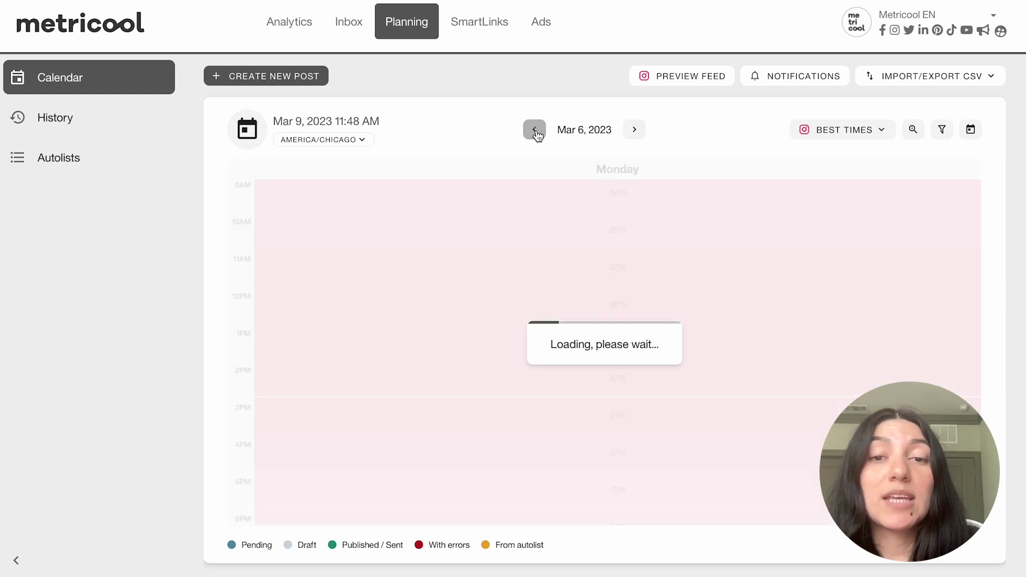
pyautogui.scroll(-10, 559, 348)
pyautogui.scroll(10, 559, 347)
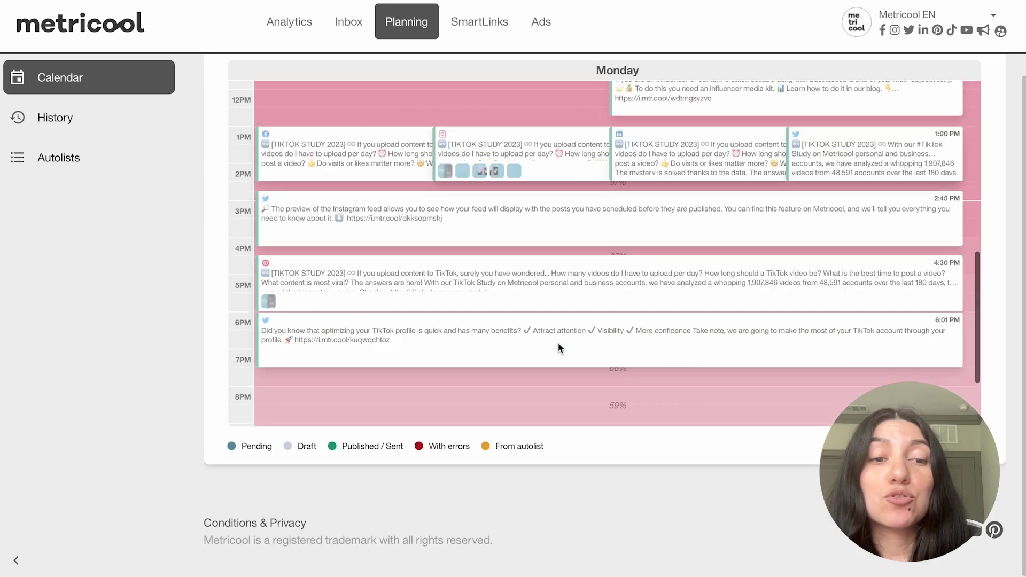
pyautogui.scroll(5, 557, 348)
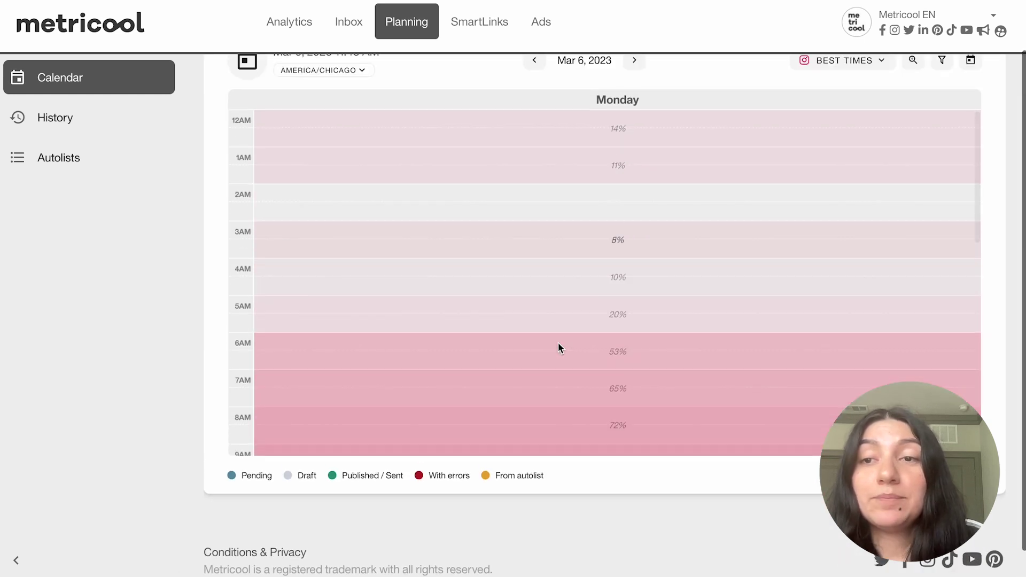
pyautogui.scroll(2, 856, 111)
# Step: Switch the calendar to the Month view and look through the posts from Feb 26 to Apr 8, 2023
pyautogui.click(970, 129)
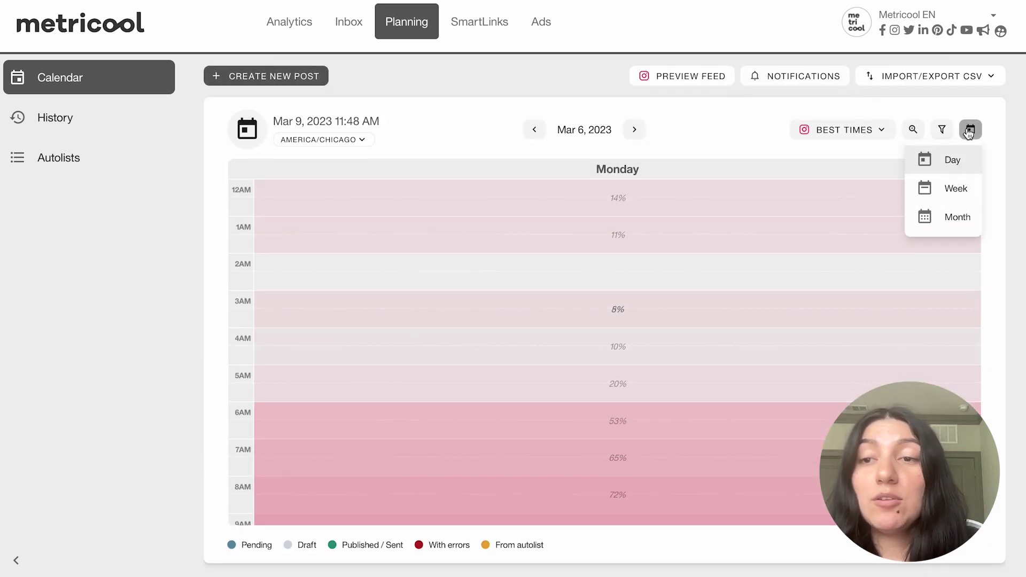
pyautogui.click(948, 213)
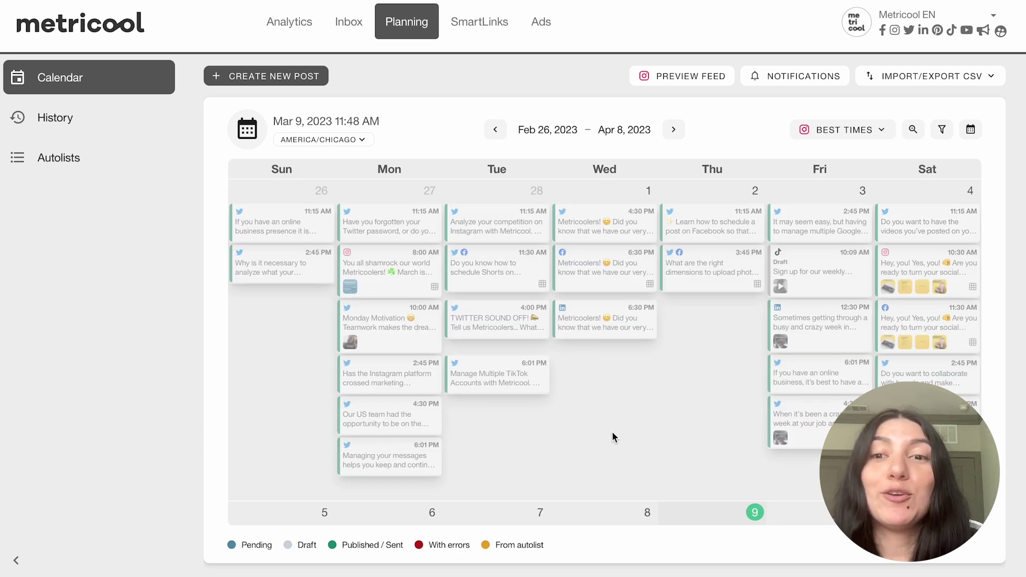
pyautogui.scroll(-10, 612, 434)
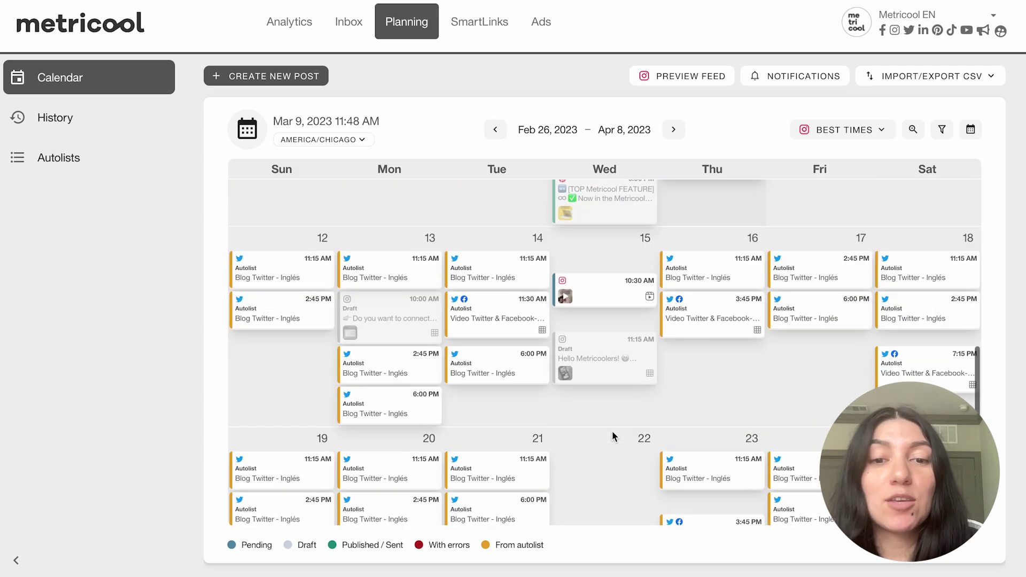
pyautogui.scroll(10, 612, 430)
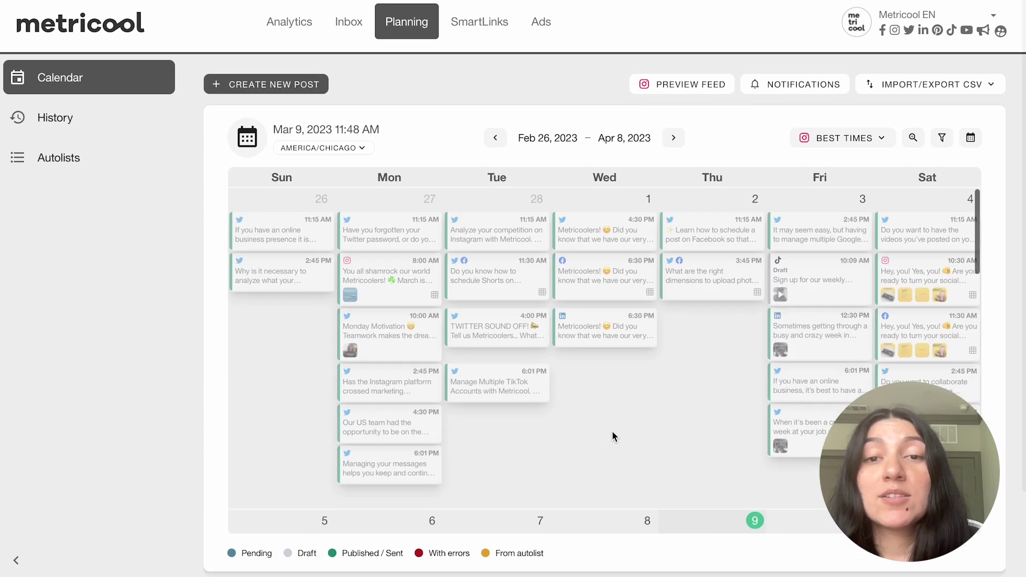
# Step: Switch the calendar to the Week view and look through the posts from Mar 5 to Mar 11, 2023
pyautogui.click(971, 129)
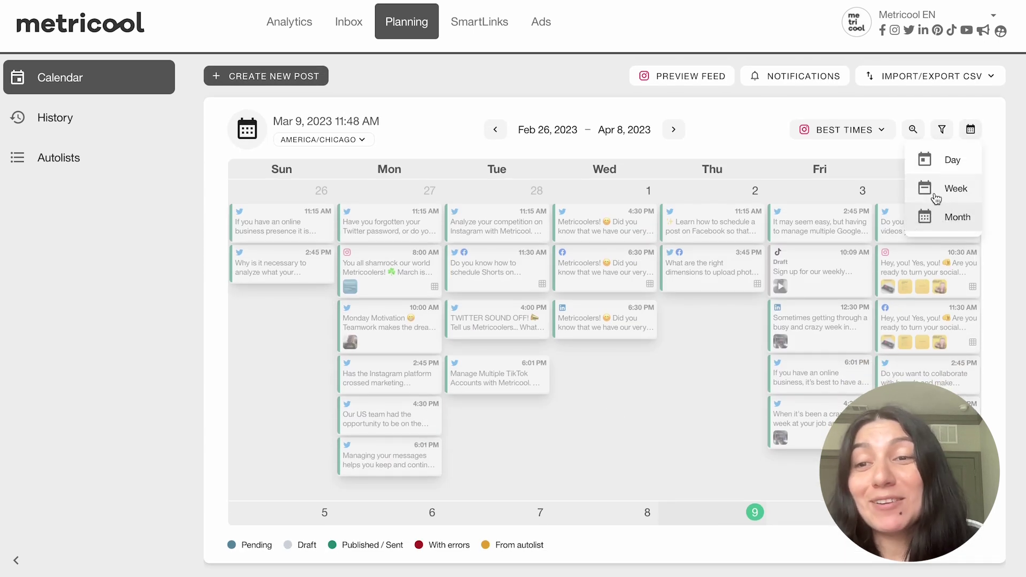
pyautogui.click(935, 189)
pyautogui.scroll(-3, 755, 379)
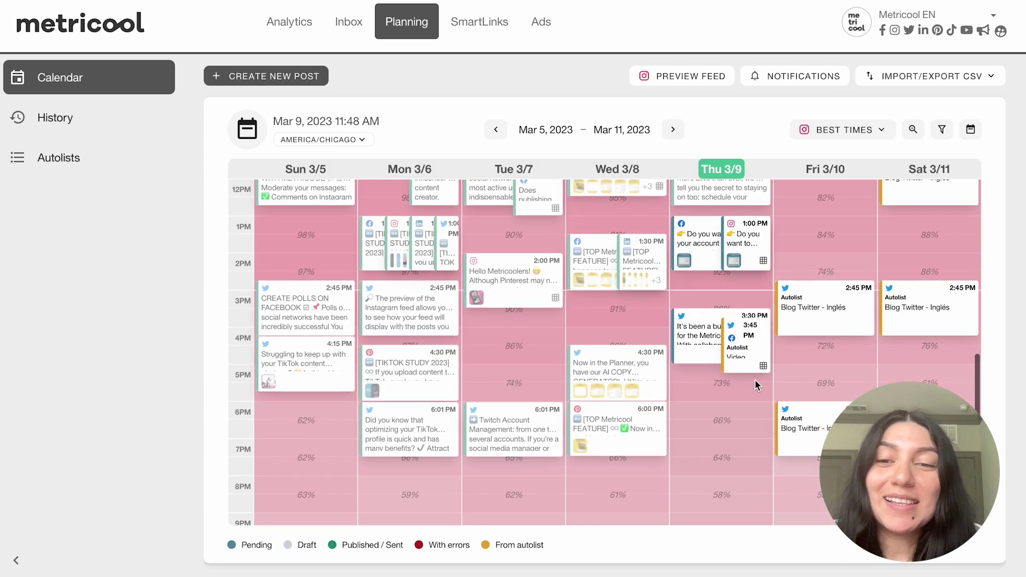
pyautogui.scroll(4, 755, 379)
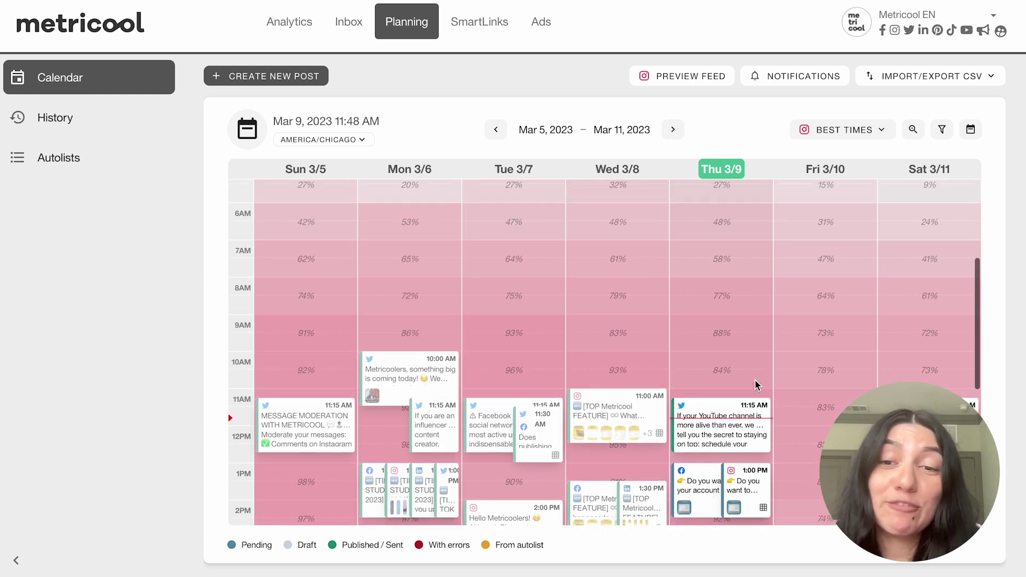
pyautogui.scroll(-2, 755, 380)
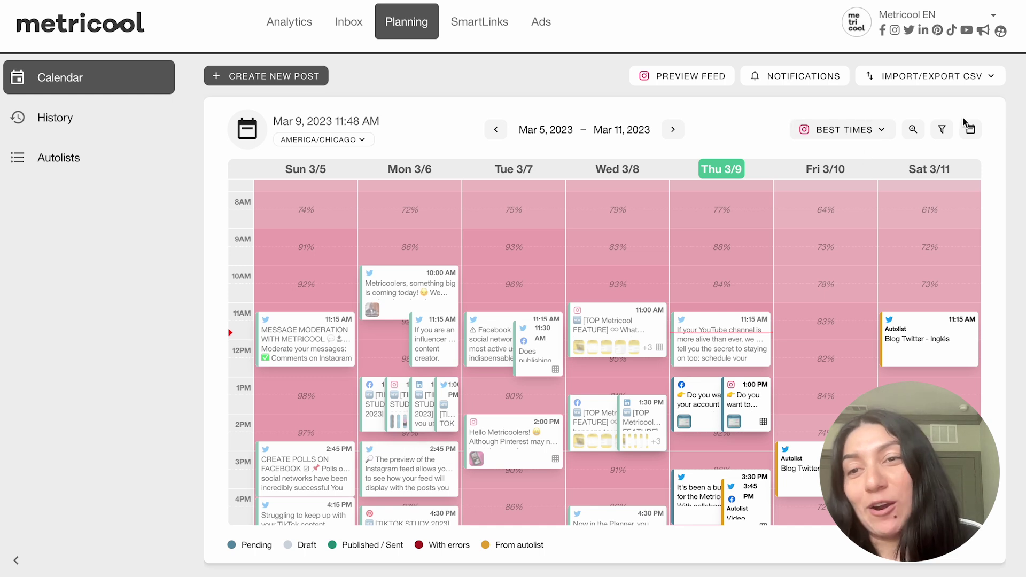
# Step: Hide the percentage of active followers in the Instagram best times and look at the week's heat map
pyautogui.click(866, 135)
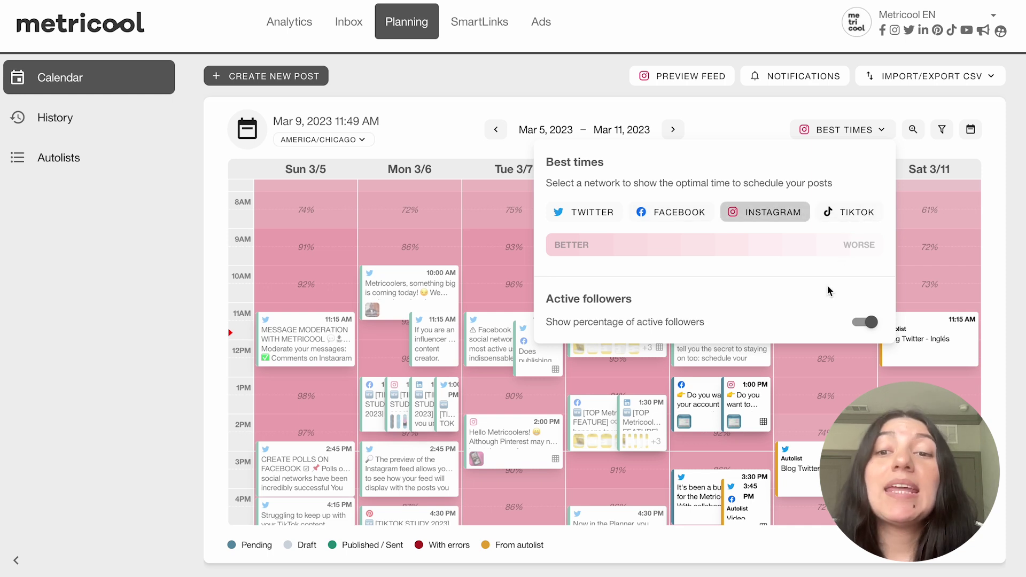
pyautogui.click(864, 324)
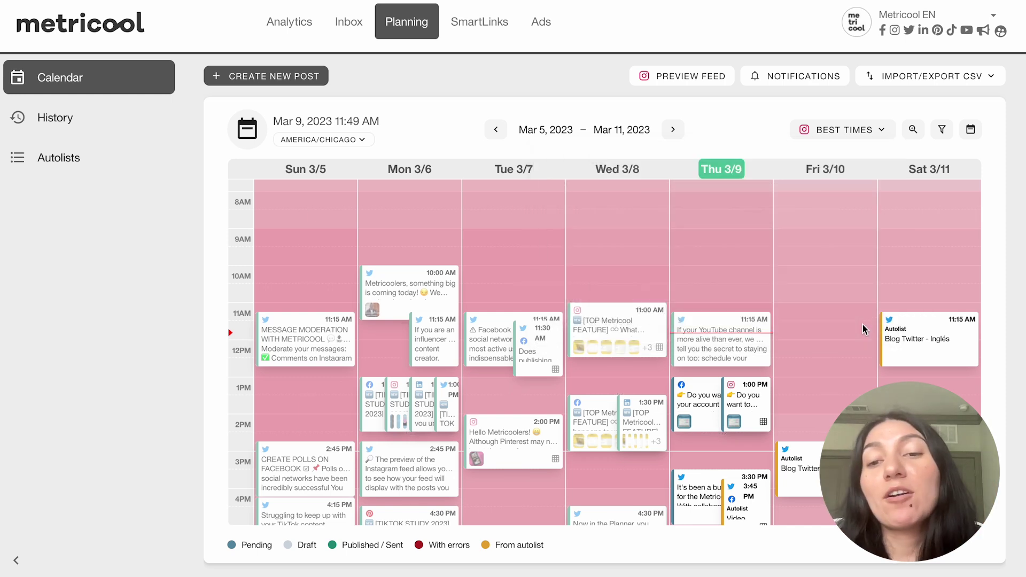
pyautogui.scroll(-1, 518, 418)
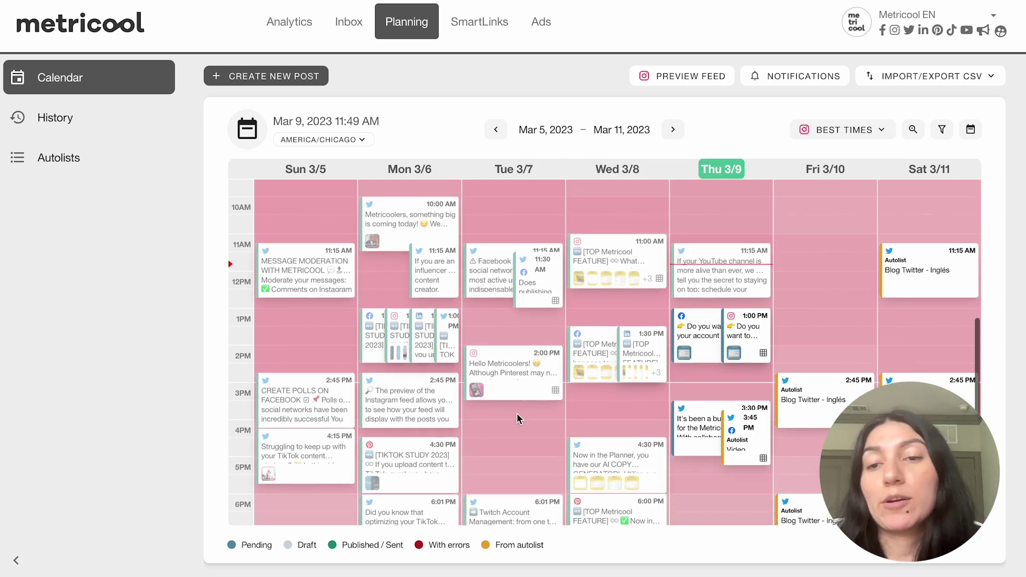
# Step: Show the percentage of active followers again and look through the week's hours for the best posting times
pyautogui.click(847, 138)
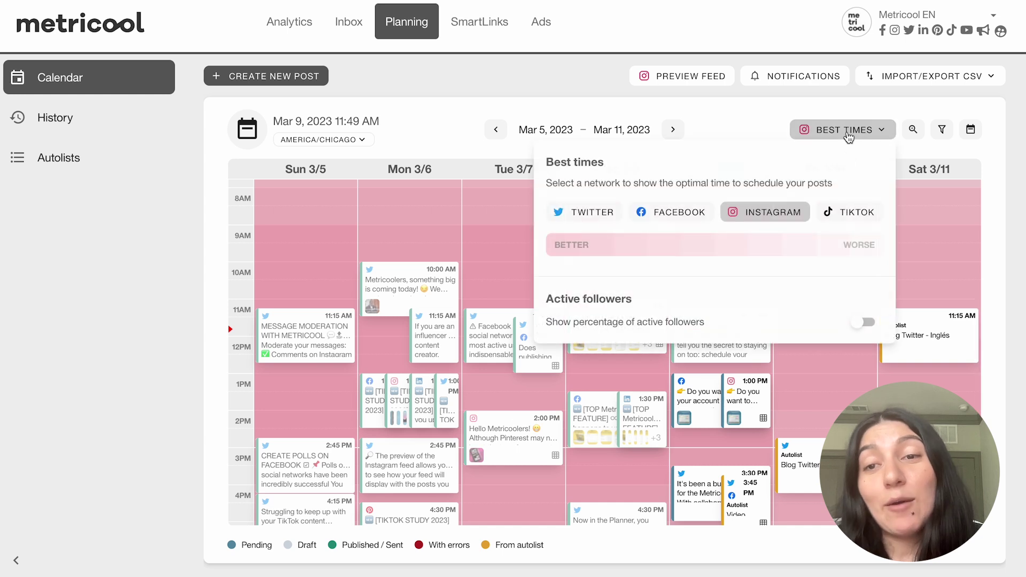
pyautogui.click(864, 327)
pyautogui.scroll(-2, 810, 343)
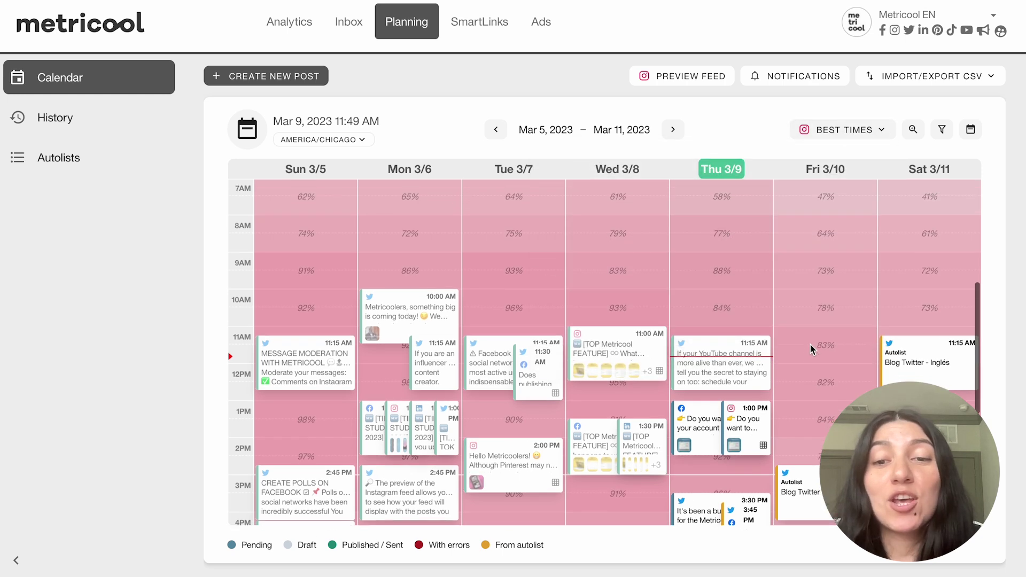
pyautogui.scroll(-2, 810, 343)
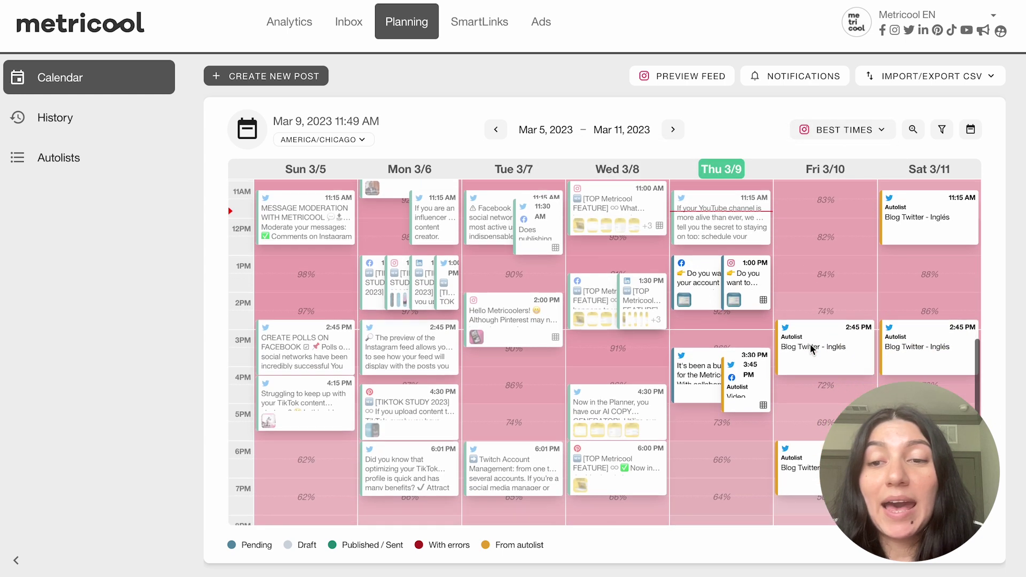
pyautogui.scroll(5, 810, 343)
pyautogui.scroll(-4, 810, 343)
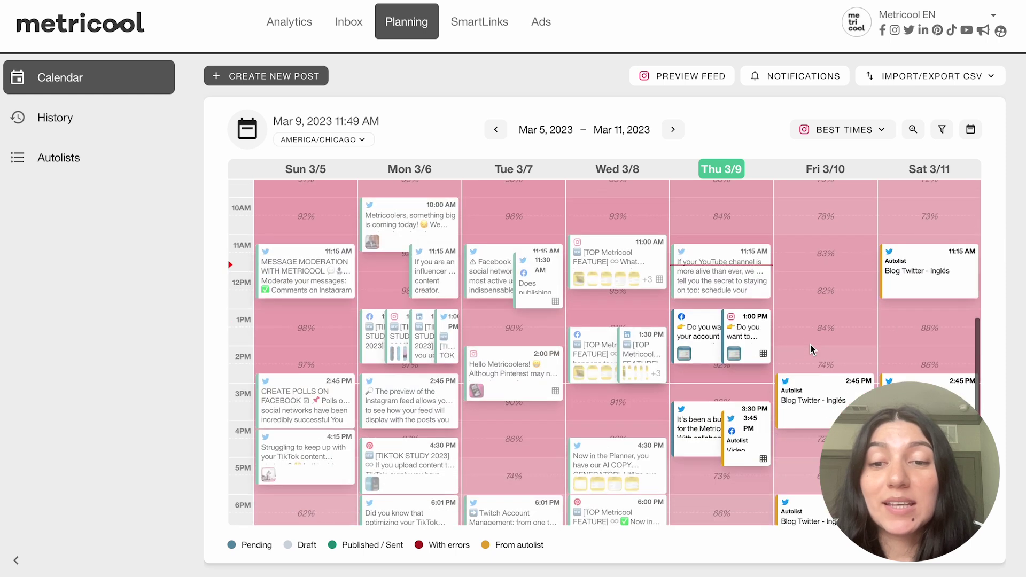
# Step: Reschedule the Instagram post on Thursday, March 9 to 2:00 PM directly in the calendar
pyautogui.moveTo(739, 306)
pyautogui.moveTo(740, 306); pyautogui.dragTo(726, 335)
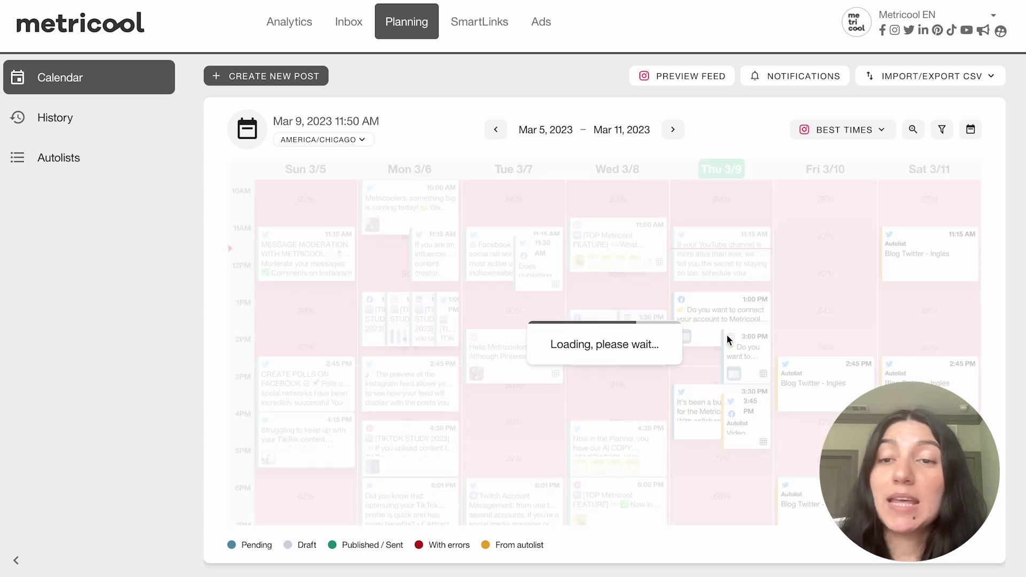
pyautogui.moveTo(729, 342)
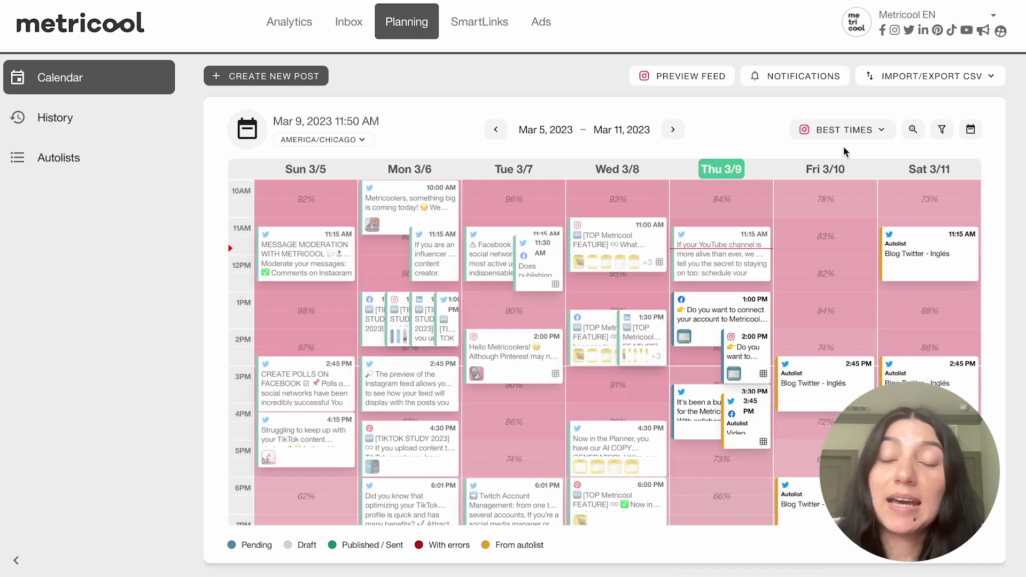
# Step: Compare the calendar's best times for Twitter, Facebook, Instagram and TikTok, ending back on Instagram
pyautogui.click(844, 130)
pyautogui.click(621, 213)
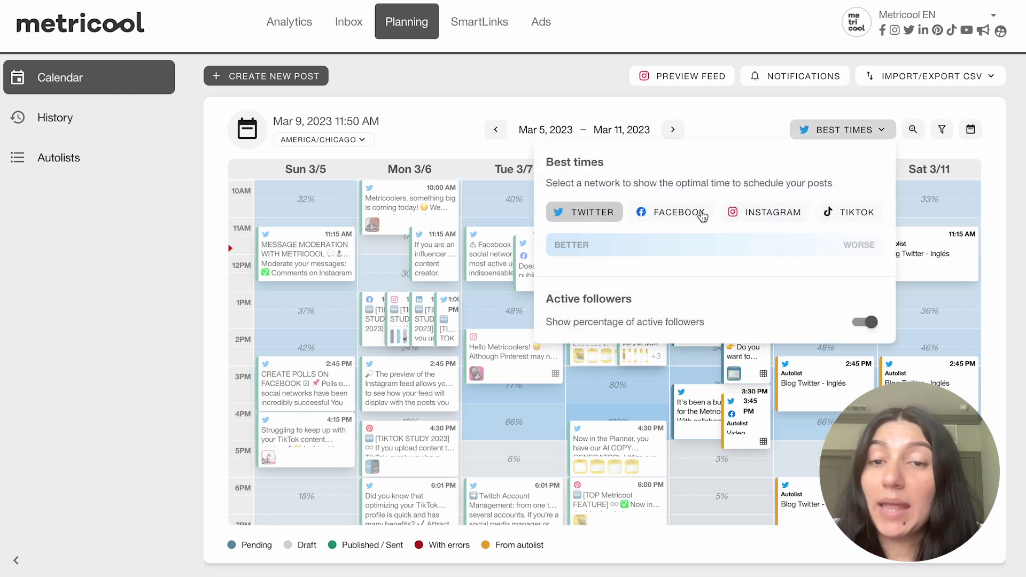
pyautogui.click(672, 213)
pyautogui.click(851, 123)
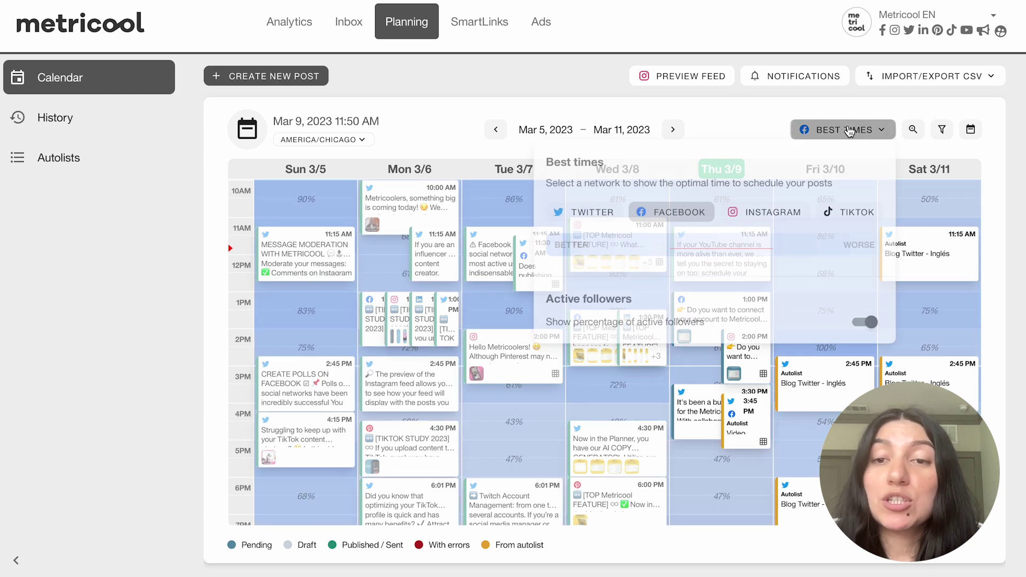
pyautogui.click(783, 216)
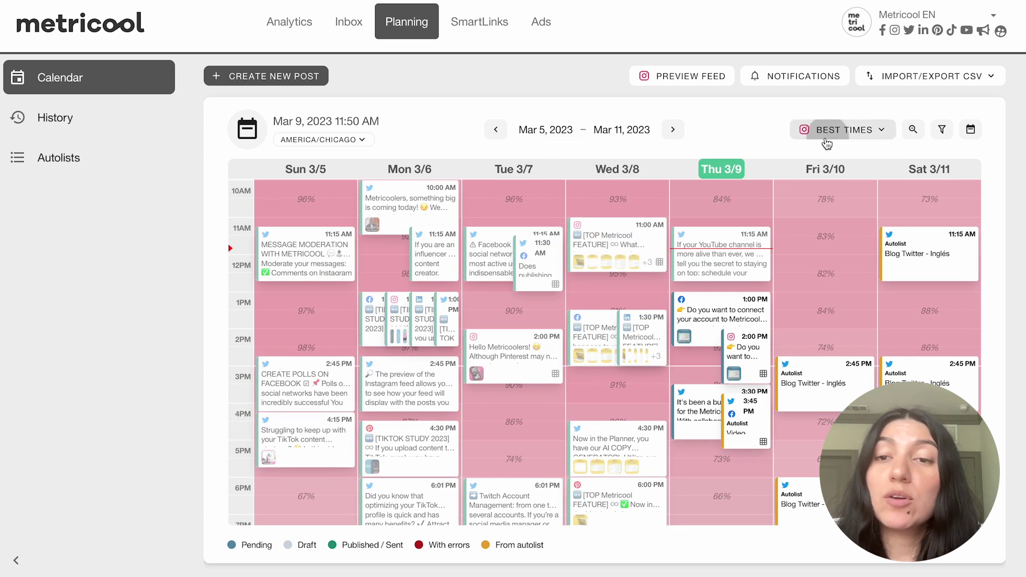
pyautogui.click(847, 129)
pyautogui.click(850, 212)
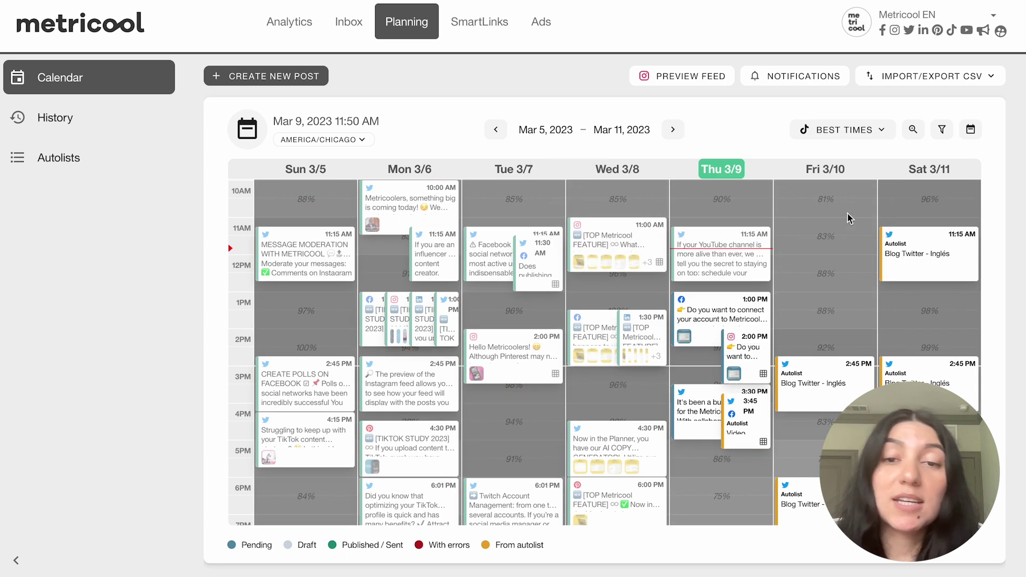
pyautogui.click(845, 133)
pyautogui.click(774, 211)
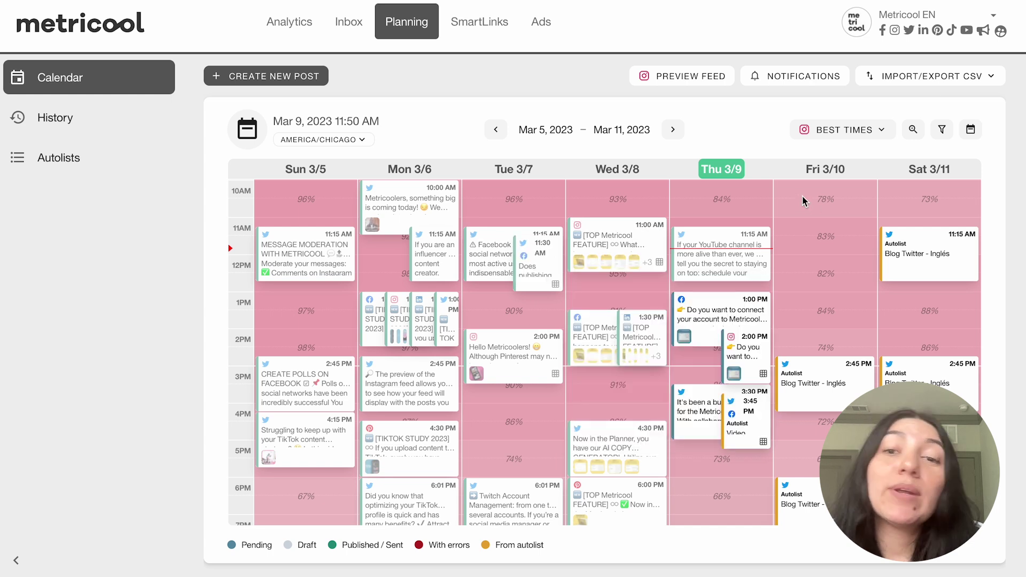
# Step: Go to the week of Mar 12 to Mar 18, 2023 and open the Instagram draft scheduled for March 15 at 11:15 AM
pyautogui.click(674, 134)
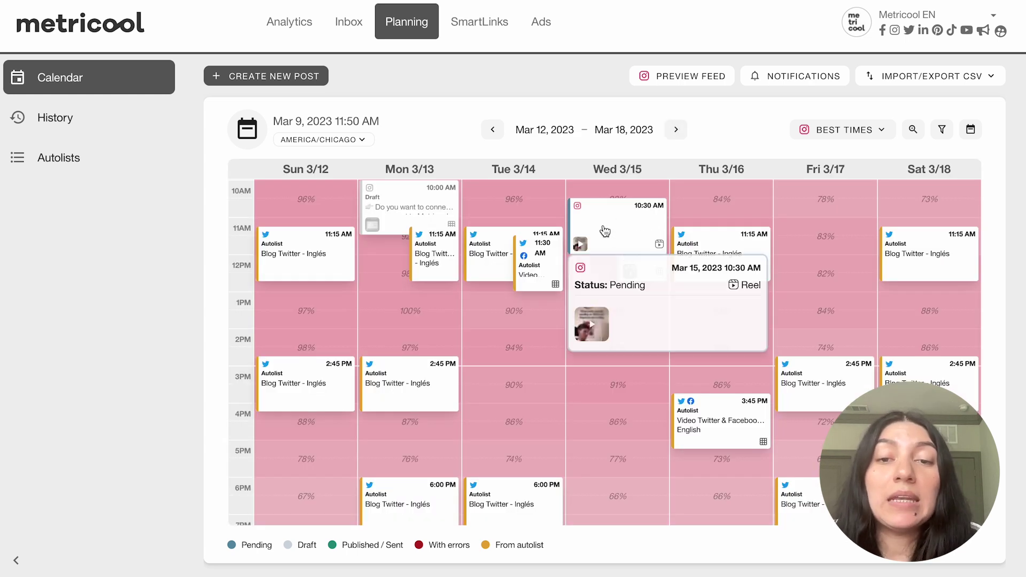
pyautogui.click(637, 257)
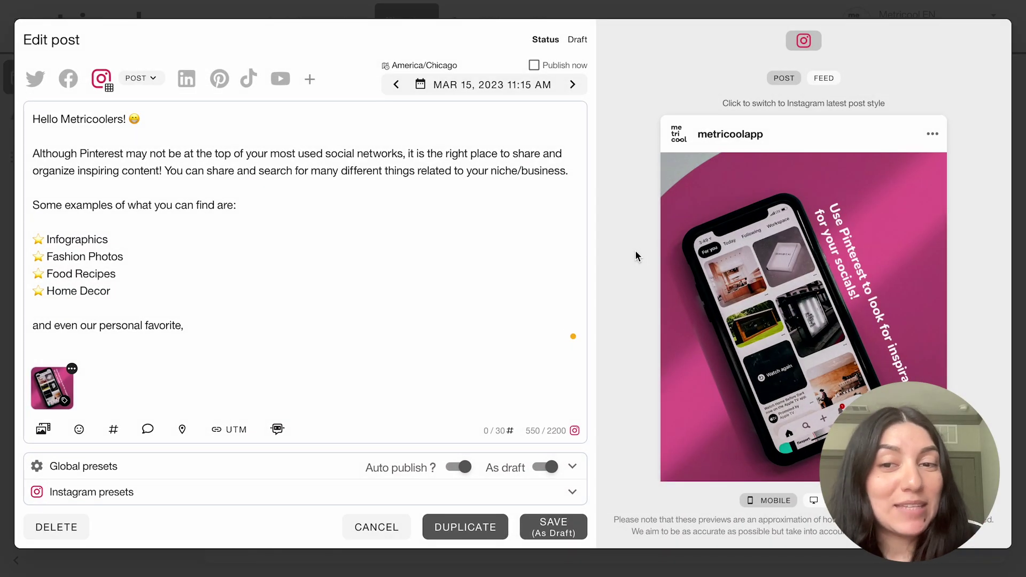
pyautogui.scroll(-1, 420, 296)
pyautogui.scroll(1, 420, 296)
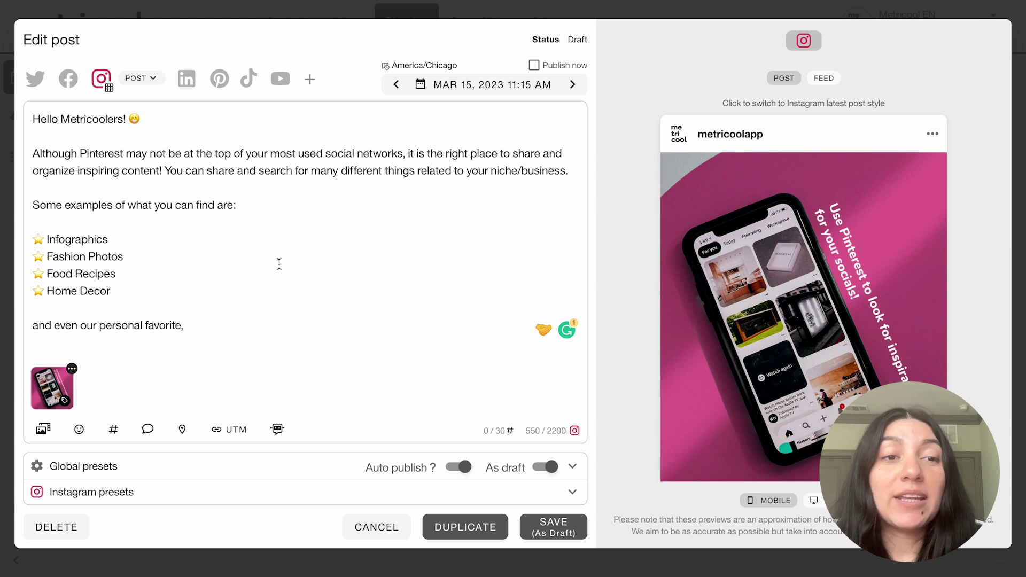
# Step: Leave the draft to view a blank new post, discard it, and return to the March 15, 11:15 AM Instagram draft
pyautogui.click(399, 537)
pyautogui.click(254, 79)
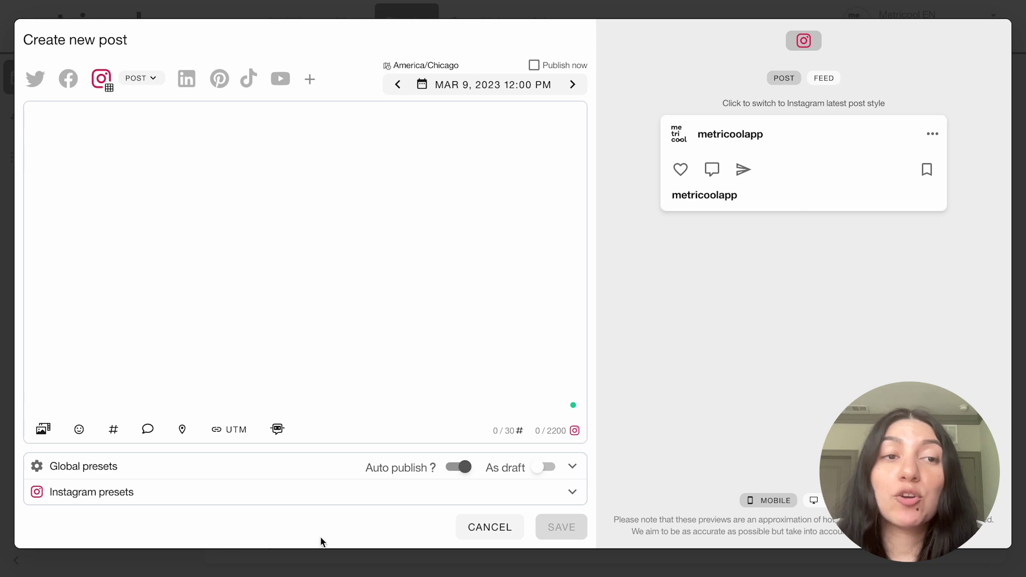
pyautogui.click(478, 536)
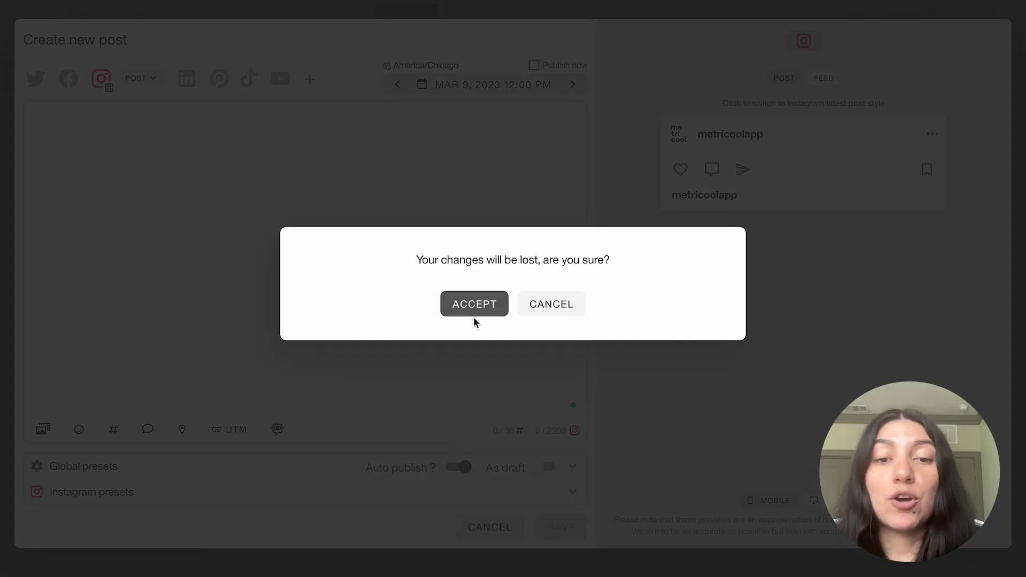
pyautogui.click(476, 303)
pyautogui.click(639, 242)
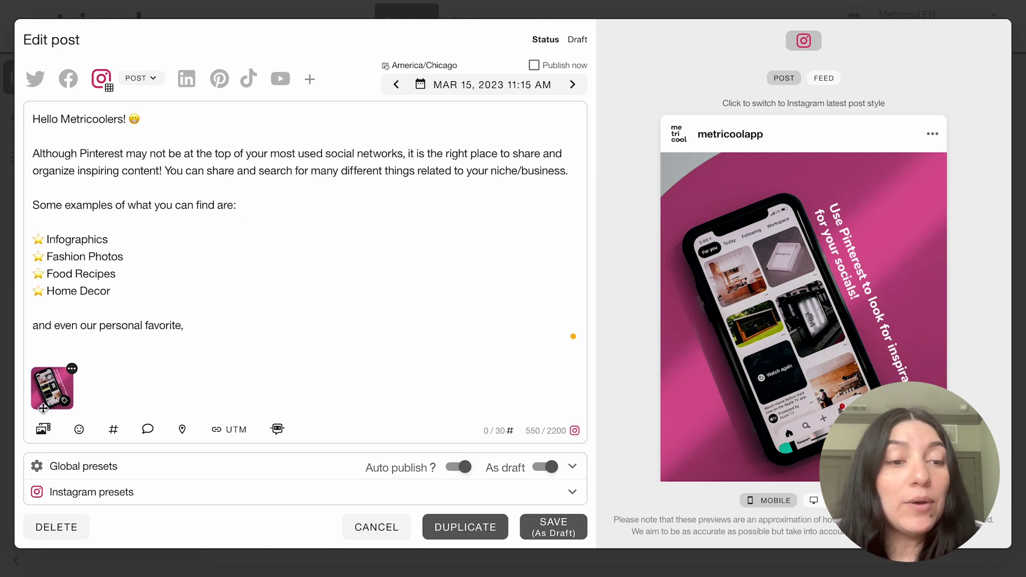
# Step: Look at the draft's media options and image upload without adding a file, and highlight its caption text
pyautogui.click(42, 432)
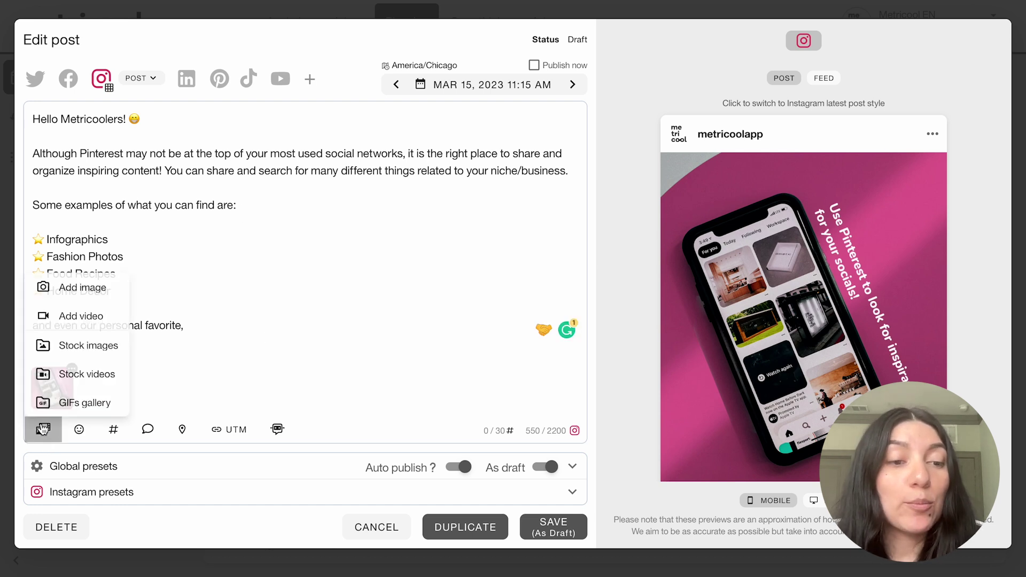
pyautogui.click(61, 299)
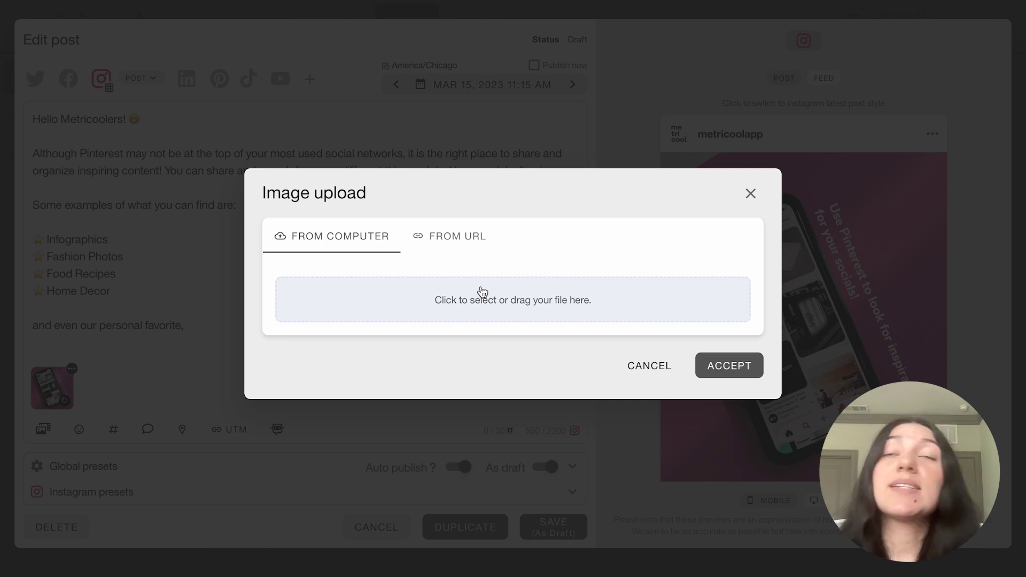
pyautogui.click(652, 366)
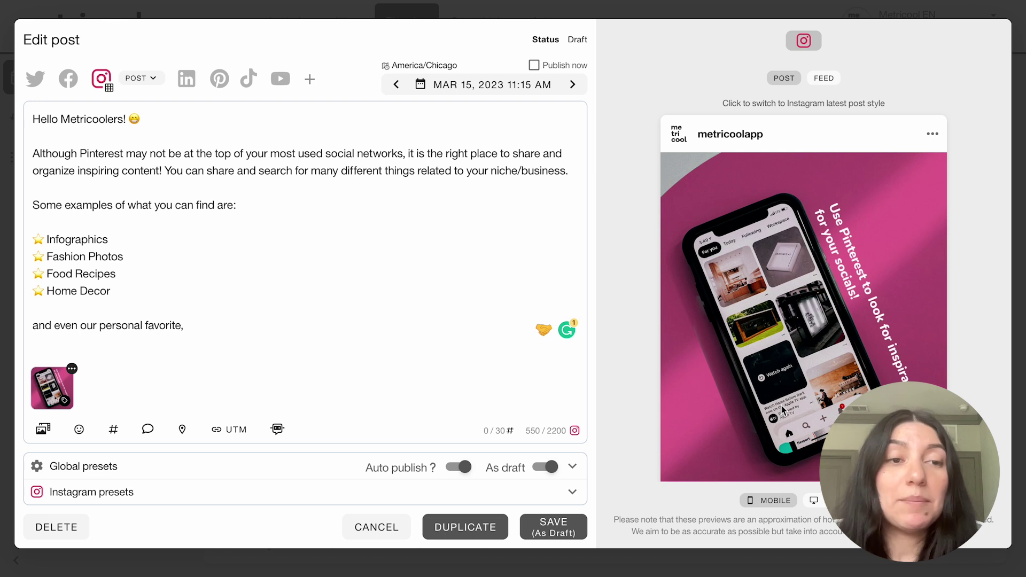
pyautogui.moveTo(40, 121); pyautogui.dragTo(407, 387)
pyautogui.click(261, 201)
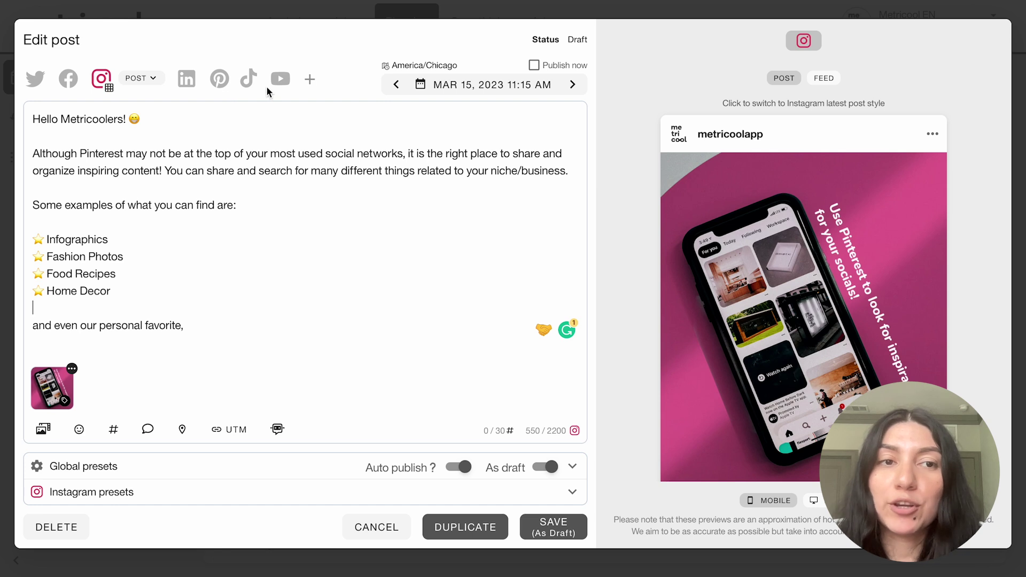
# Step: Try Twitter and Facebook as networks for the draft, and return the selection to Instagram only
pyautogui.click(31, 86)
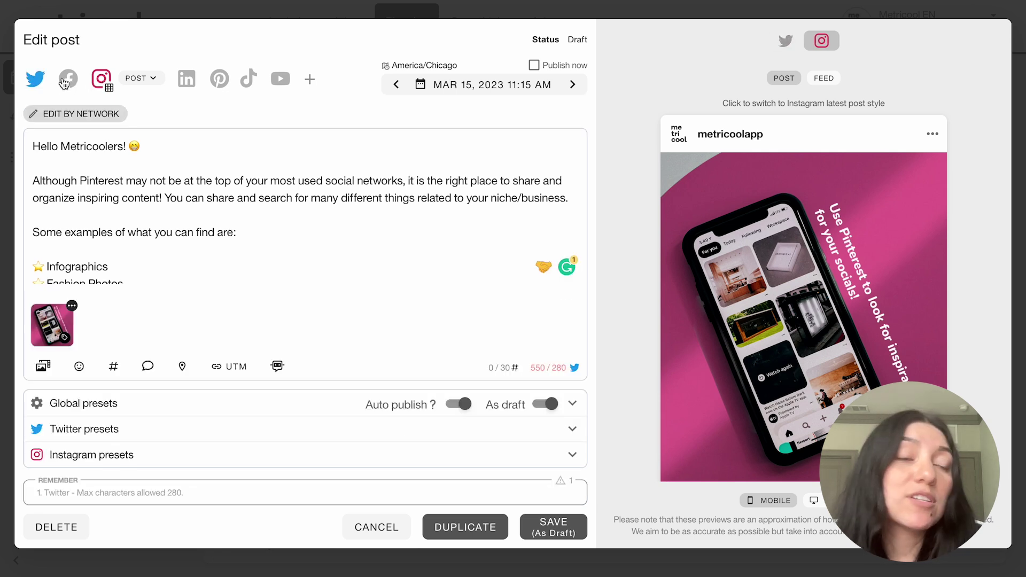
pyautogui.click(99, 81)
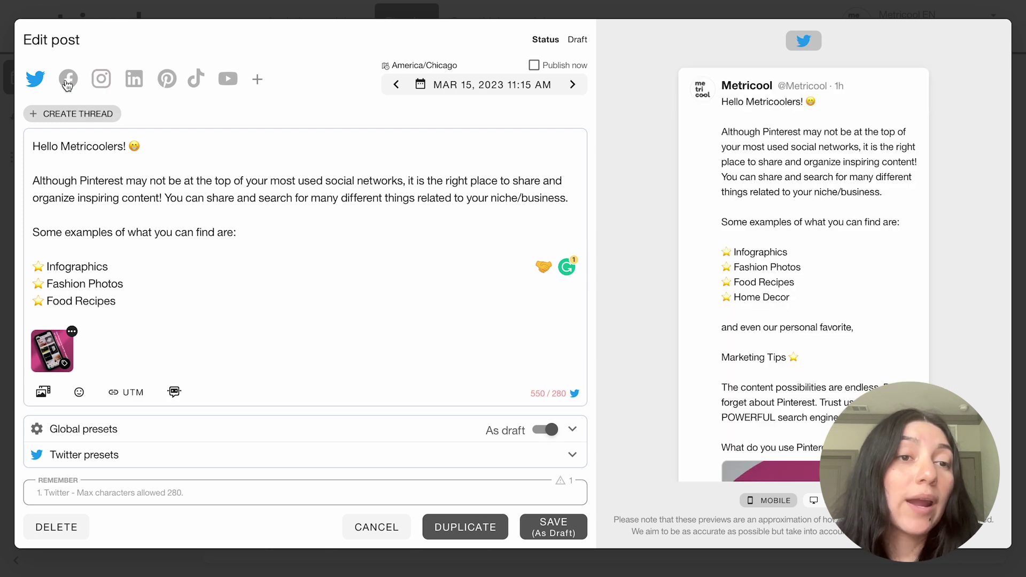
pyautogui.click(68, 84)
pyautogui.click(36, 79)
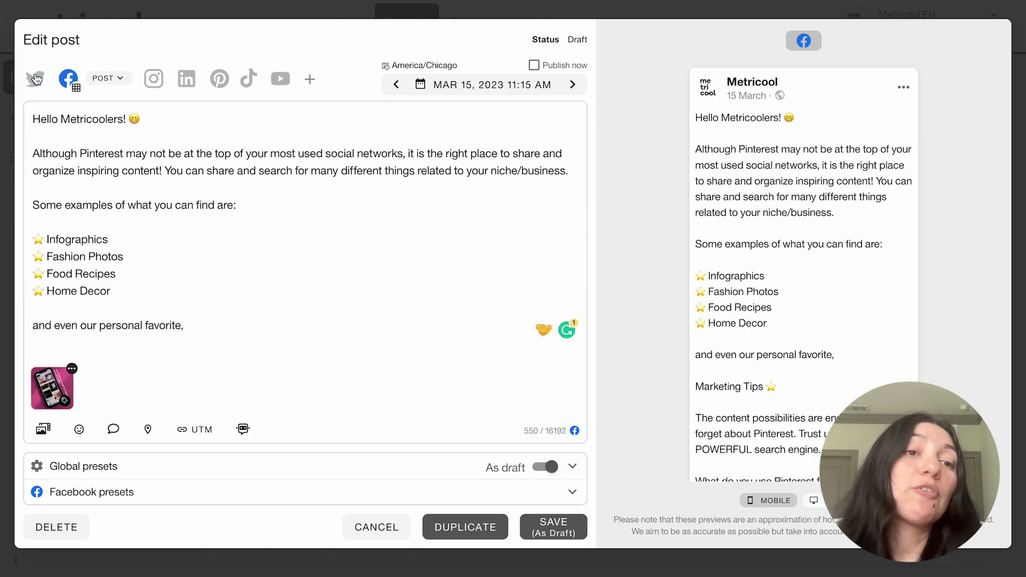
pyautogui.click(153, 79)
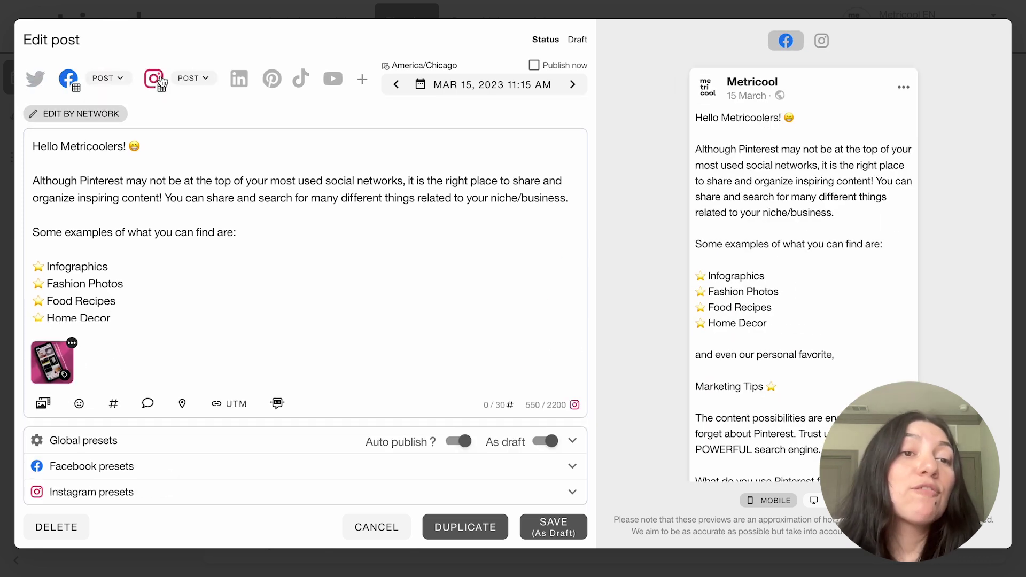
pyautogui.click(69, 80)
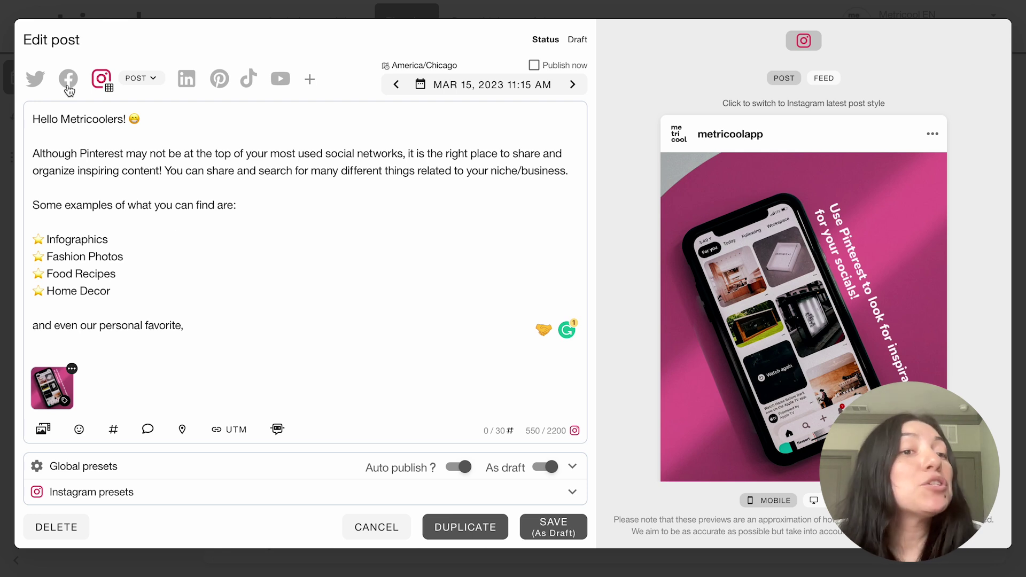
# Step: Add Facebook and LinkedIn to the Instagram draft's networks
pyautogui.click(68, 81)
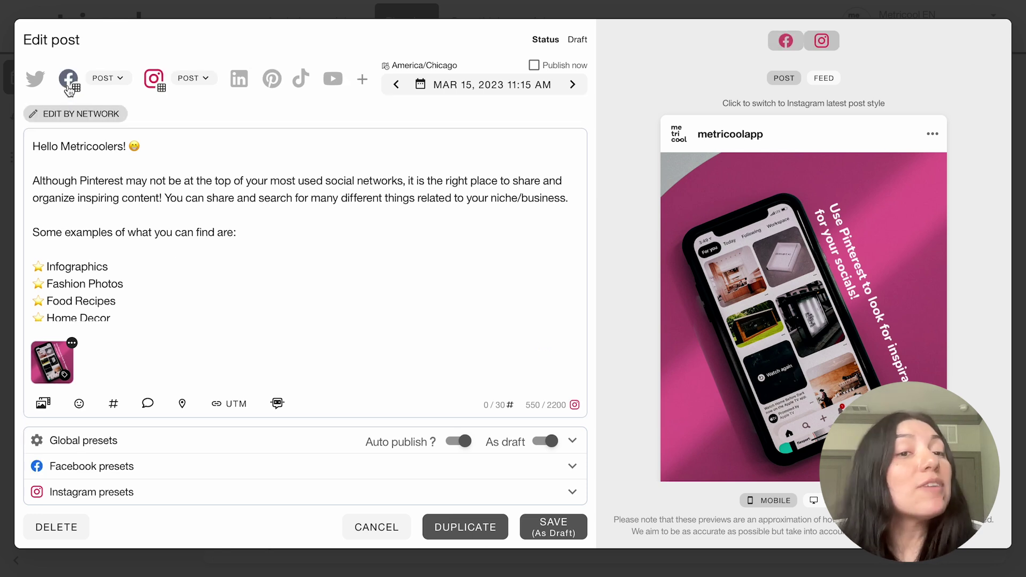
pyautogui.click(246, 84)
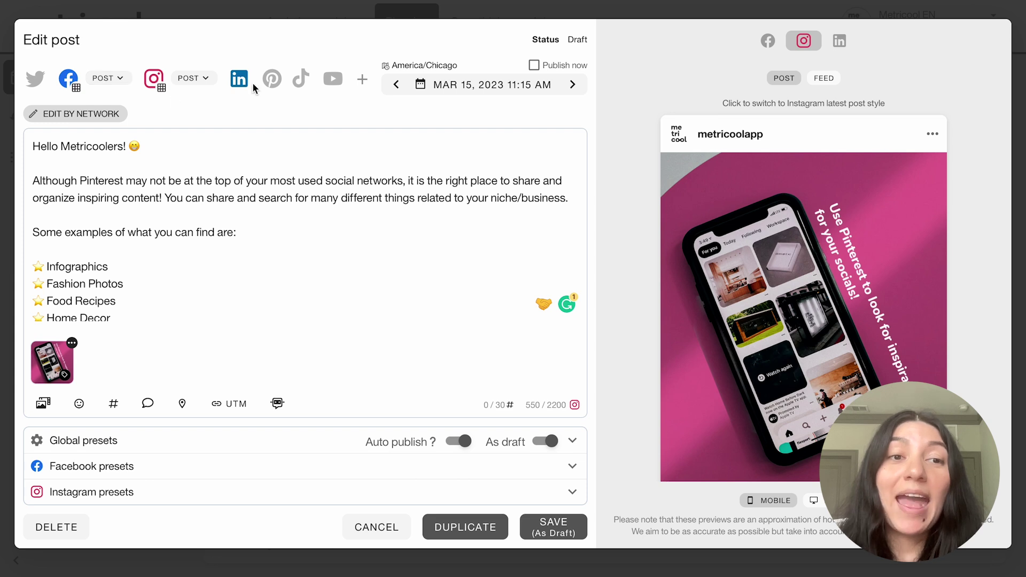
# Step: Switch the draft to editing by network and unlock the Facebook version from the template for its own content
pyautogui.click(65, 122)
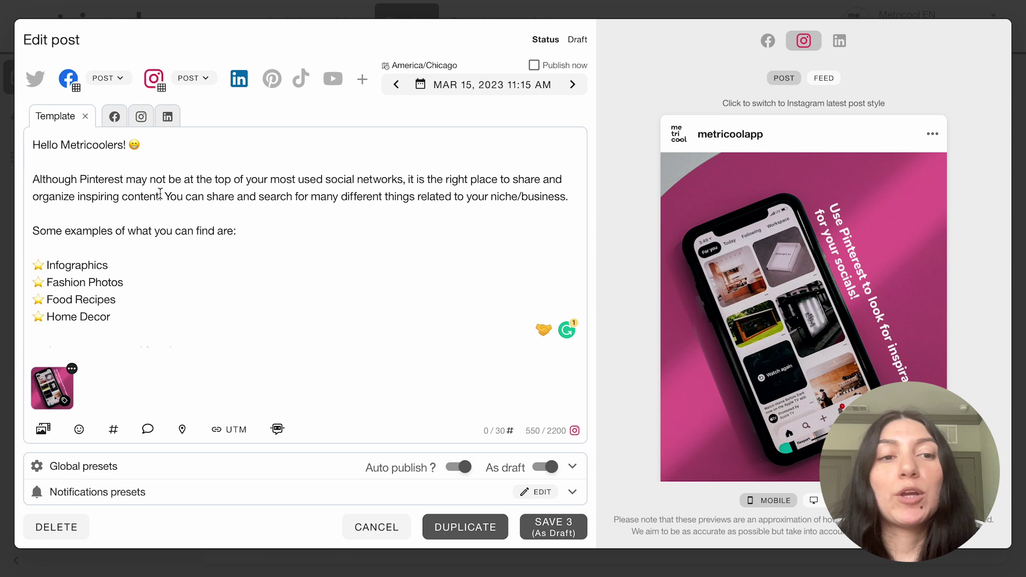
pyautogui.scroll(-5, 161, 194)
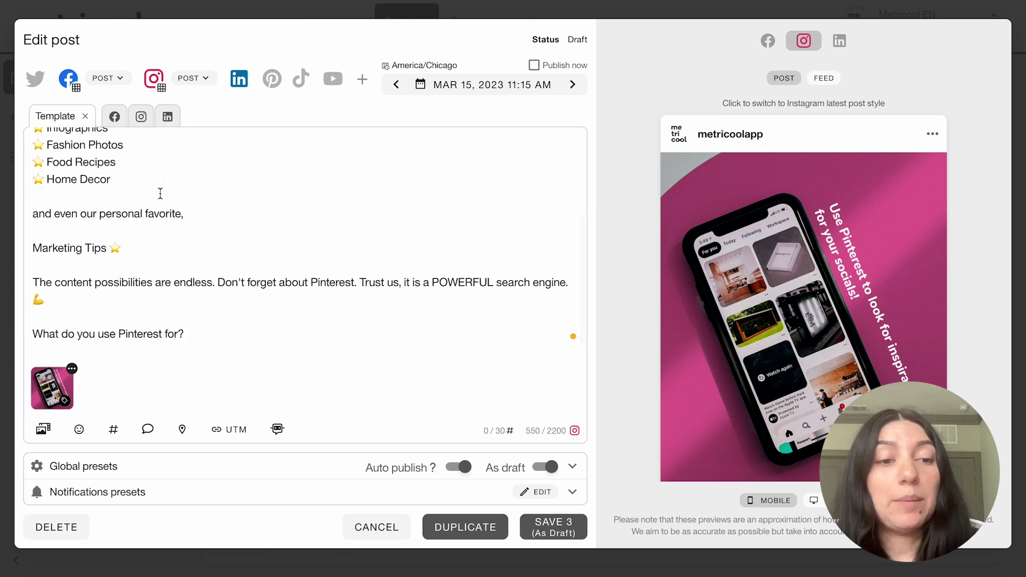
pyautogui.scroll(5, 161, 194)
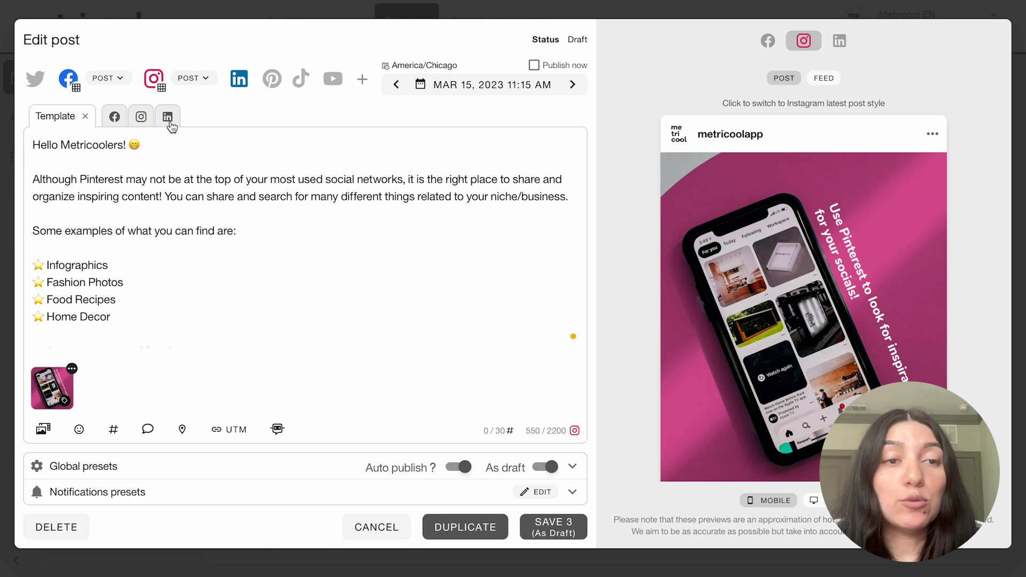
pyautogui.click(114, 119)
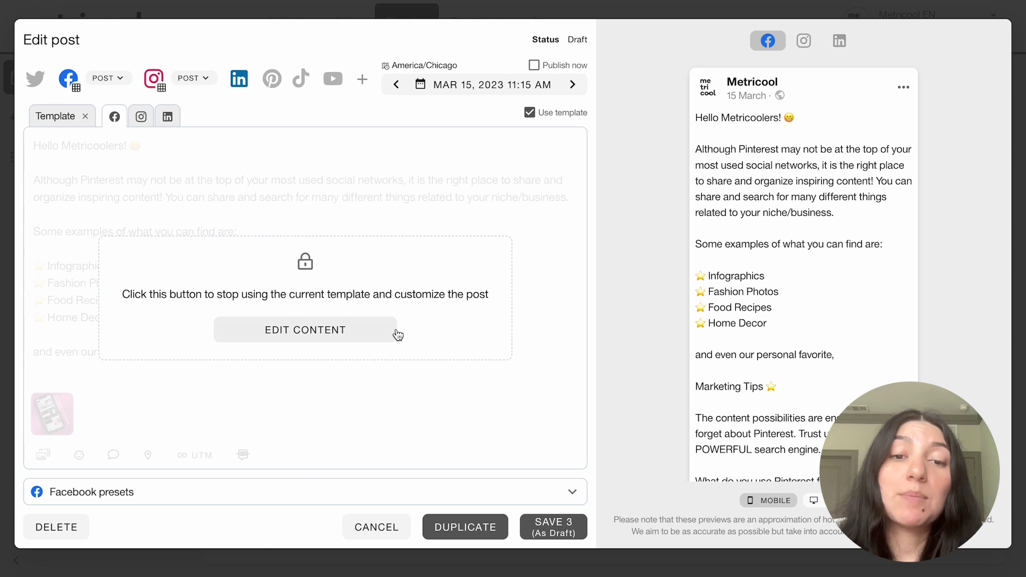
pyautogui.click(355, 331)
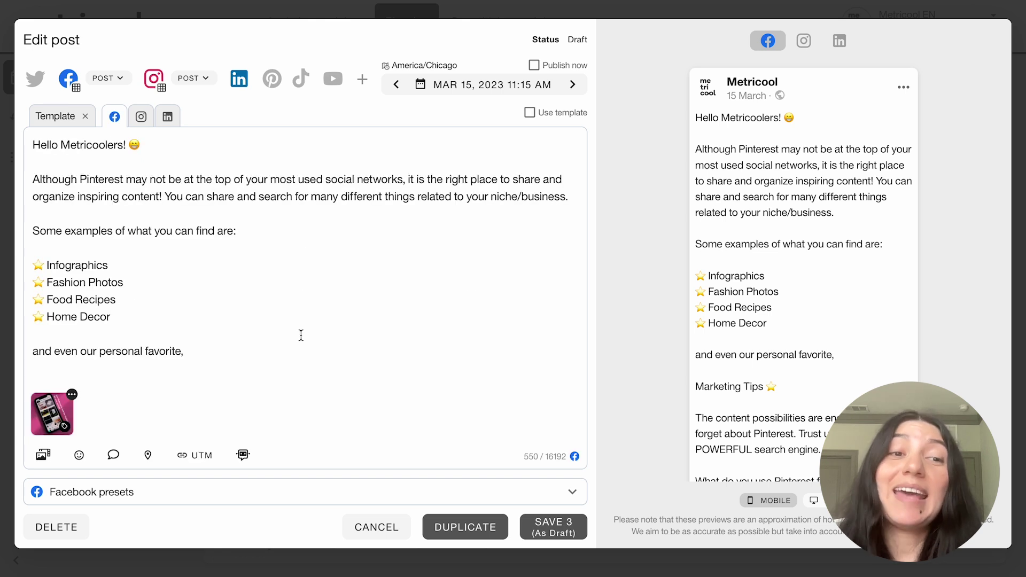
pyautogui.scroll(-3, 283, 343)
pyautogui.scroll(3, 229, 236)
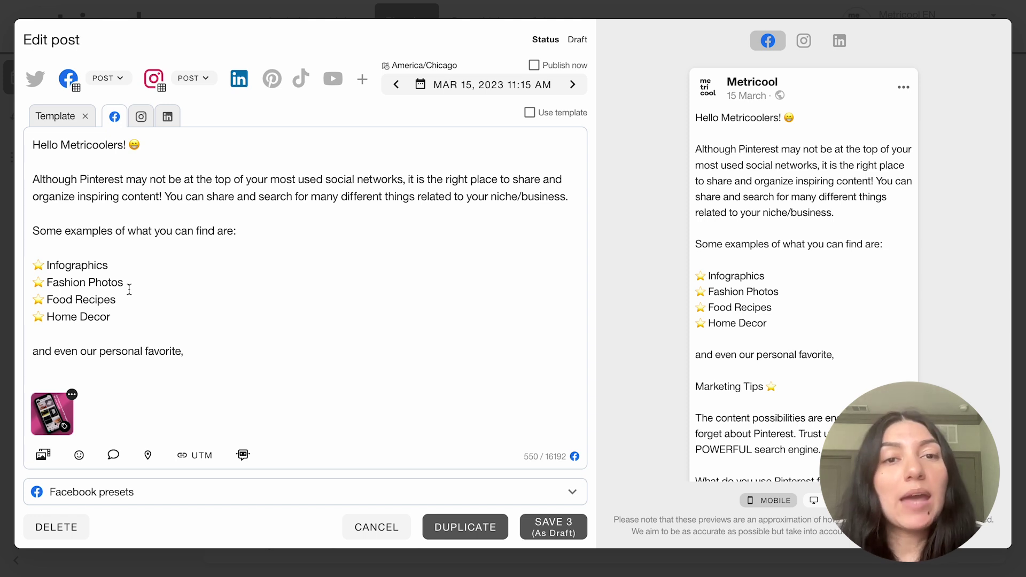
# Step: Open the Metricool website in a new browser tab to get its link, and return to the Facebook version of the draft
pyautogui.scroll(-3, 130, 289)
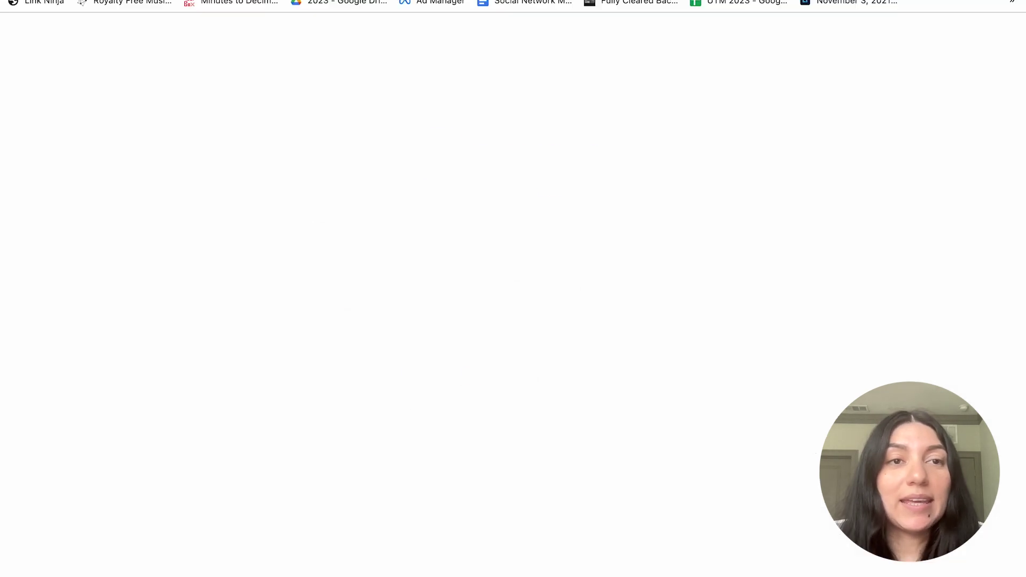
pyautogui.write('metric')
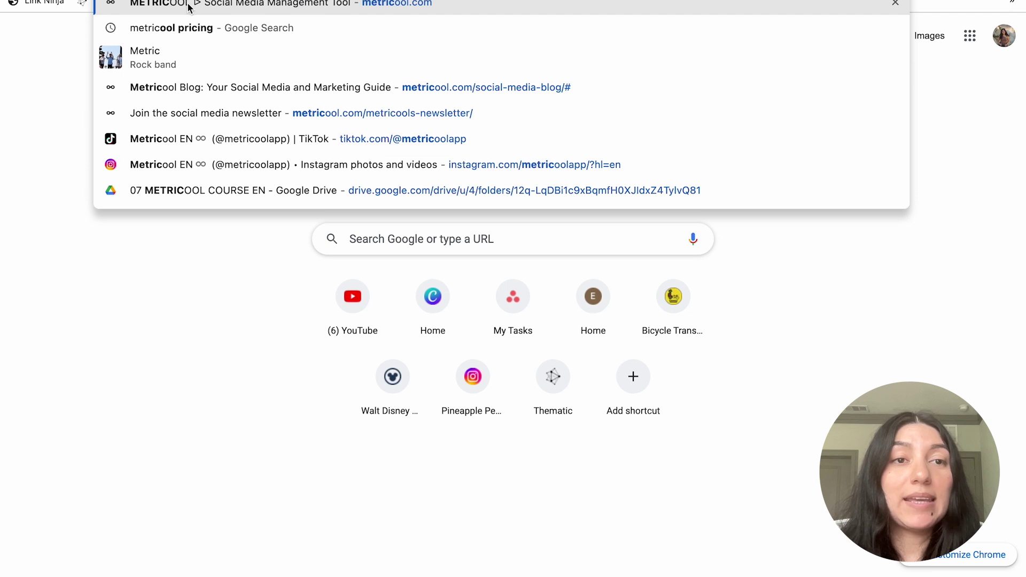
pyautogui.click(188, 6)
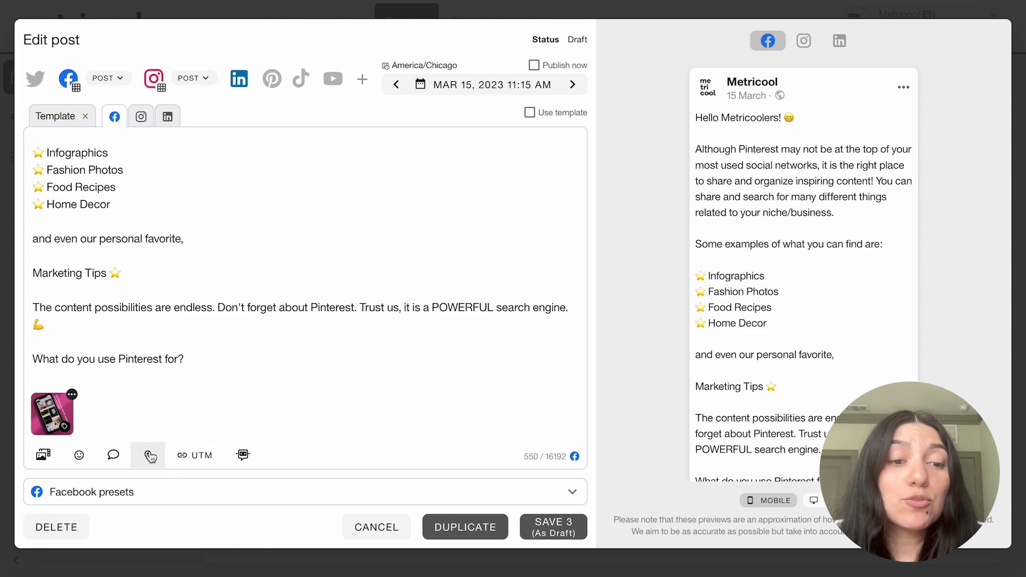
pyautogui.click(113, 455)
pyautogui.click(327, 262)
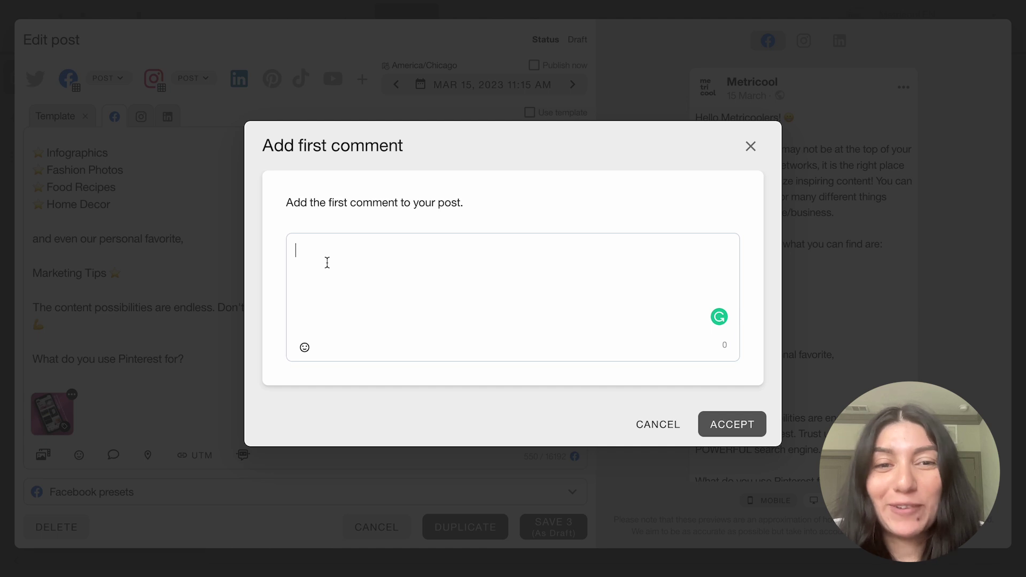
pyautogui.write('https://metricool.com/')
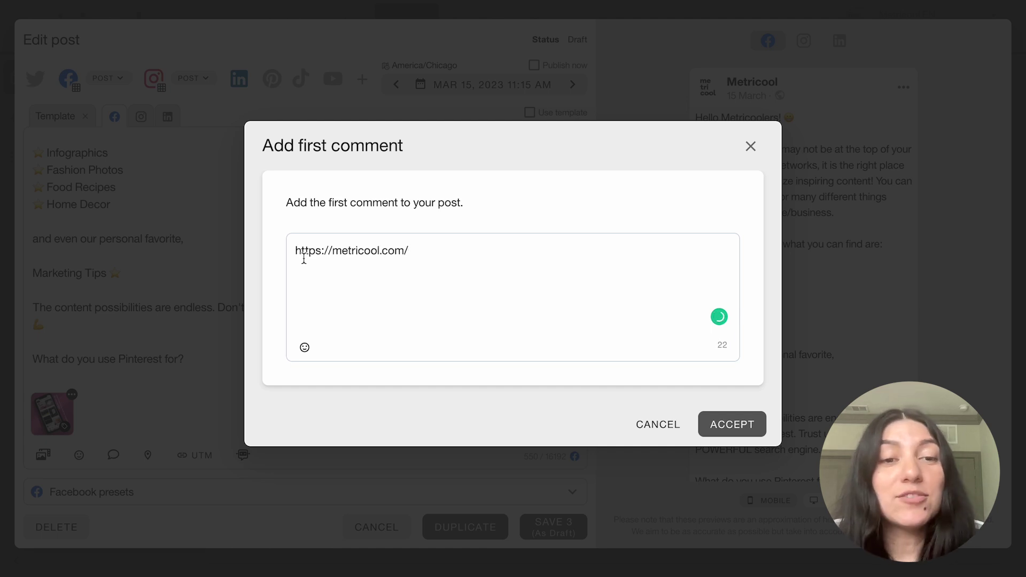
pyautogui.click(295, 250)
pyautogui.write('Click here to c')
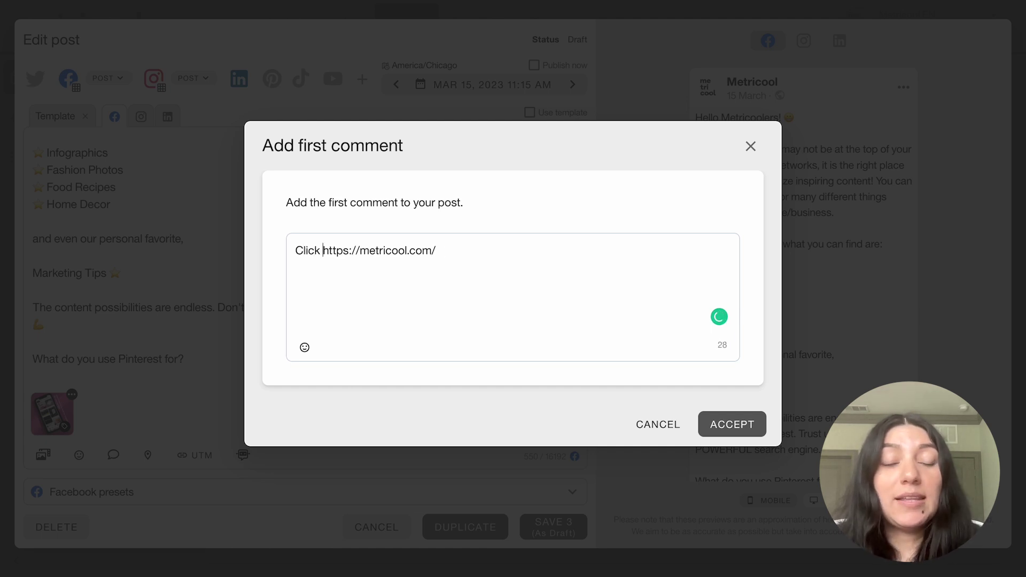
pyautogui.write('reate your FREE')
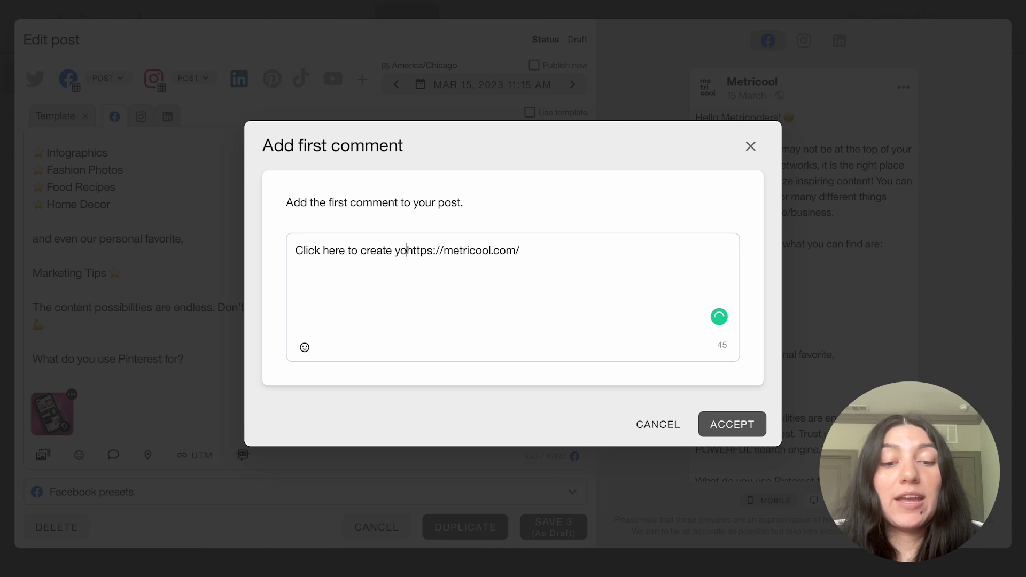
pyautogui.write(' account:')
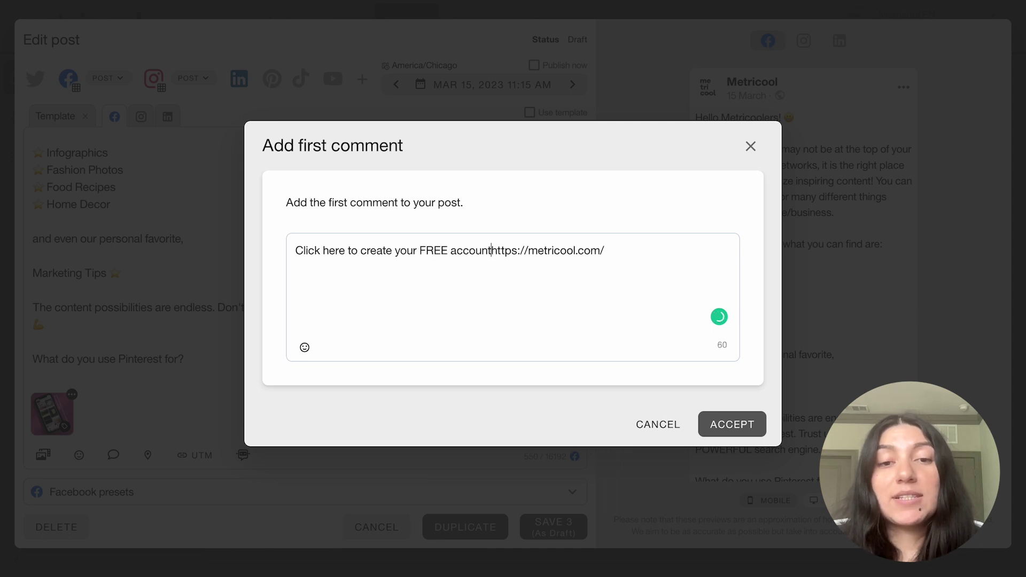
pyautogui.click(712, 422)
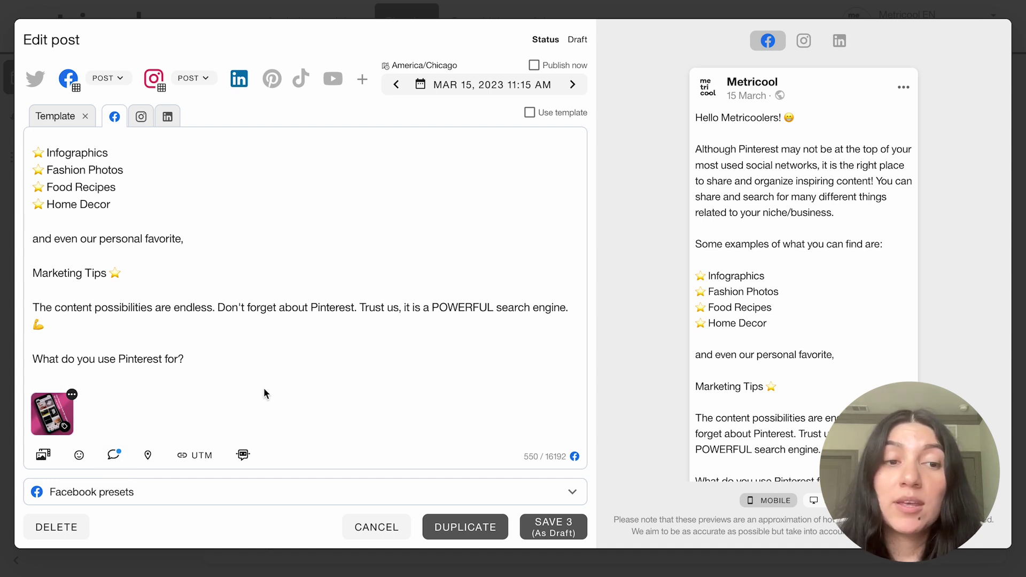
pyautogui.click(114, 454)
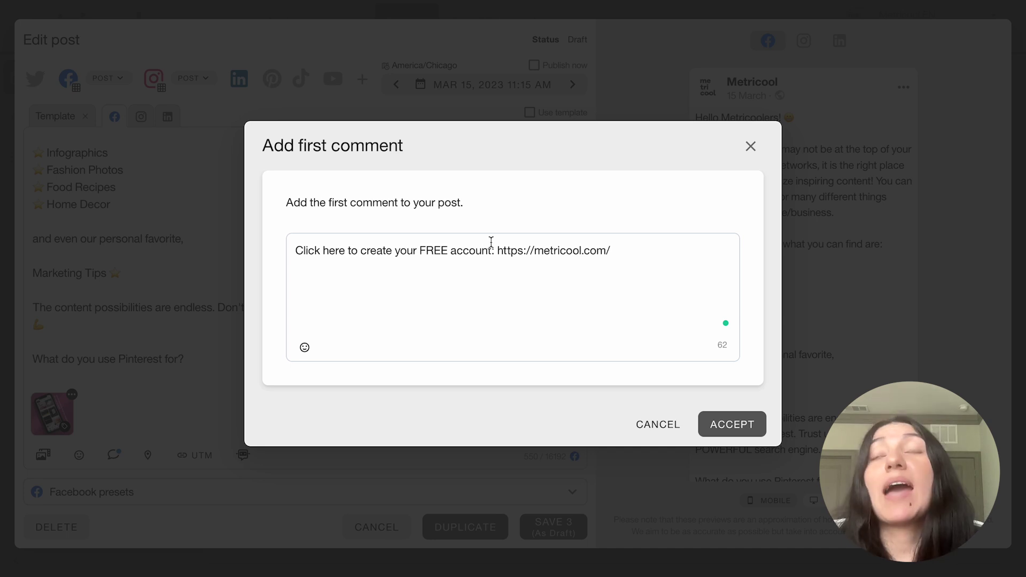
pyautogui.click(751, 147)
# Step: Unlock the Instagram version of the draft from the template and look through its caption
pyautogui.click(139, 119)
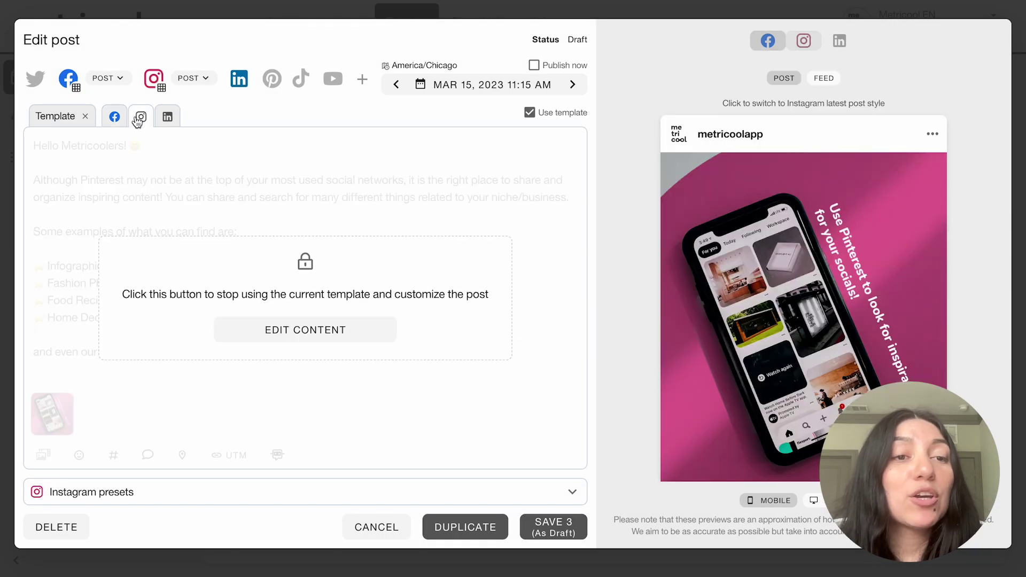
pyautogui.click(300, 338)
pyautogui.scroll(-3, 184, 343)
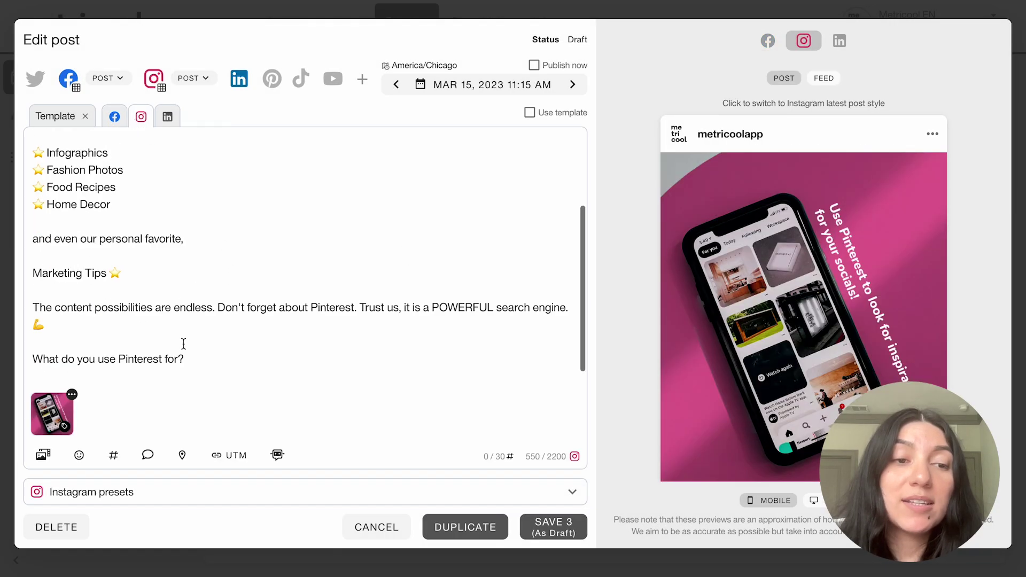
pyautogui.scroll(3, 186, 216)
pyautogui.scroll(-3, 186, 216)
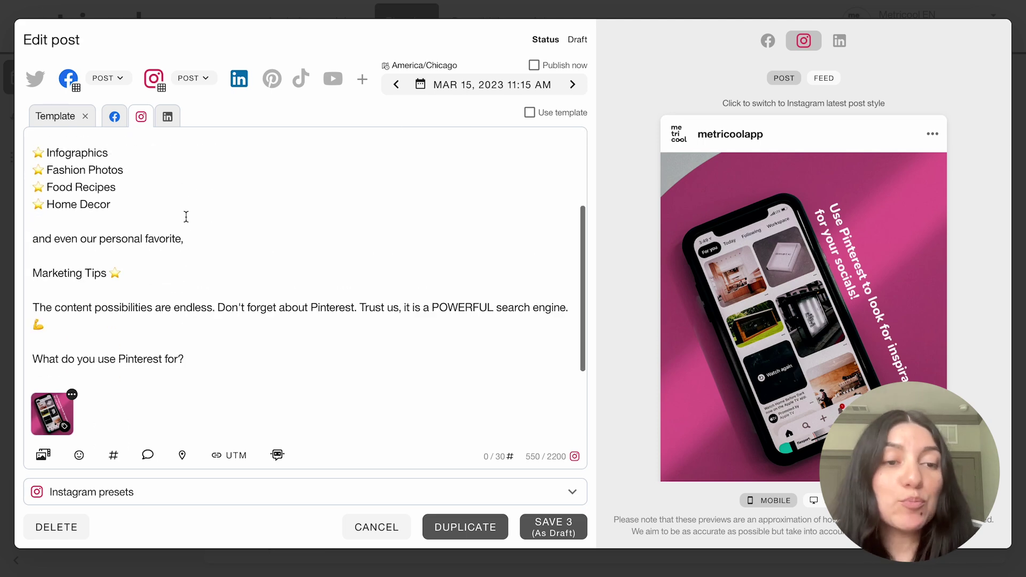
# Step: Add the first comment "#socialmedia #pinterest #pinterestmarketing #pinterestinspo" to the Instagram version
pyautogui.click(147, 455)
pyautogui.click(314, 263)
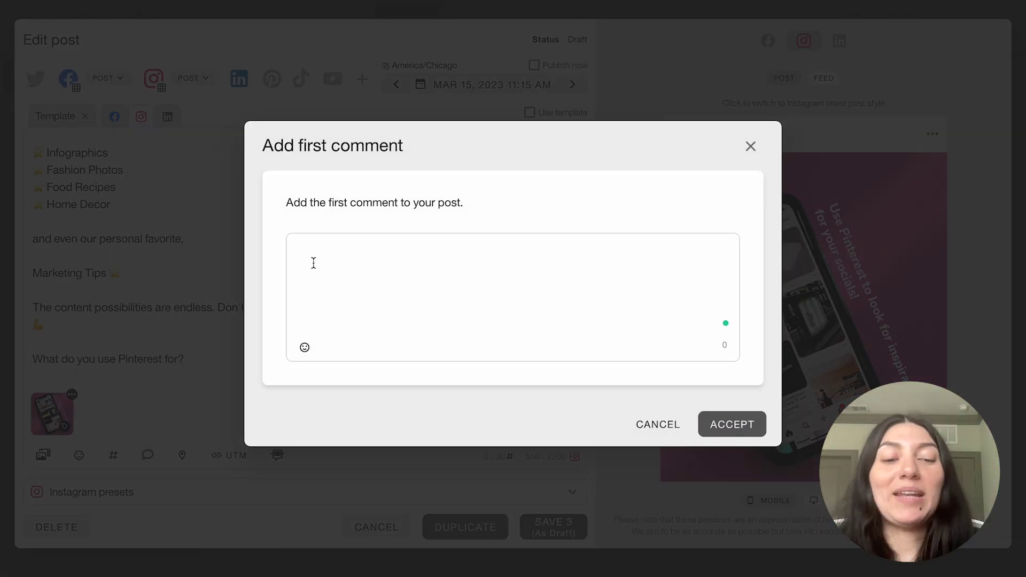
pyautogui.write('#socialmedia #pinterest #')
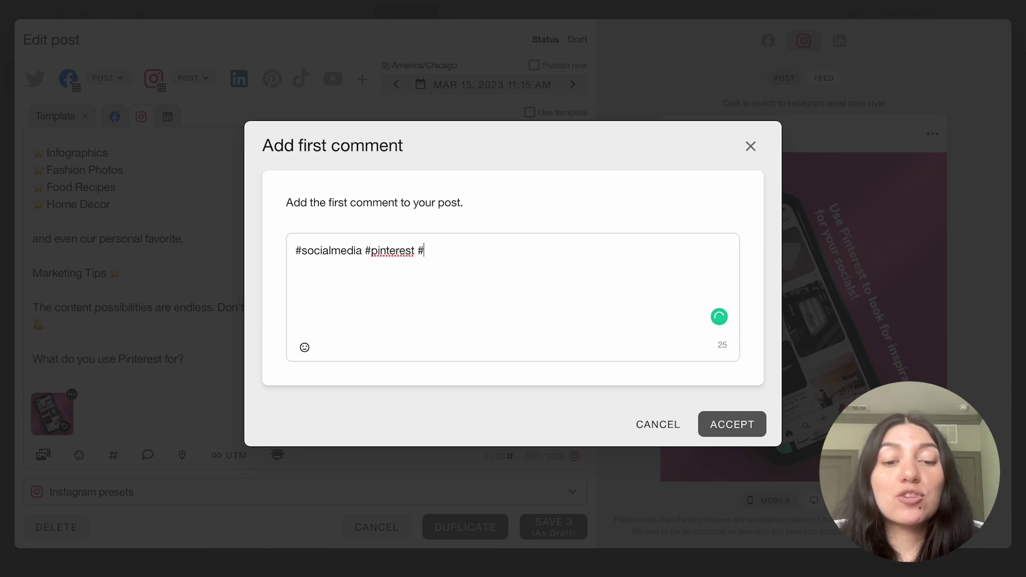
pyautogui.write('pinterest')
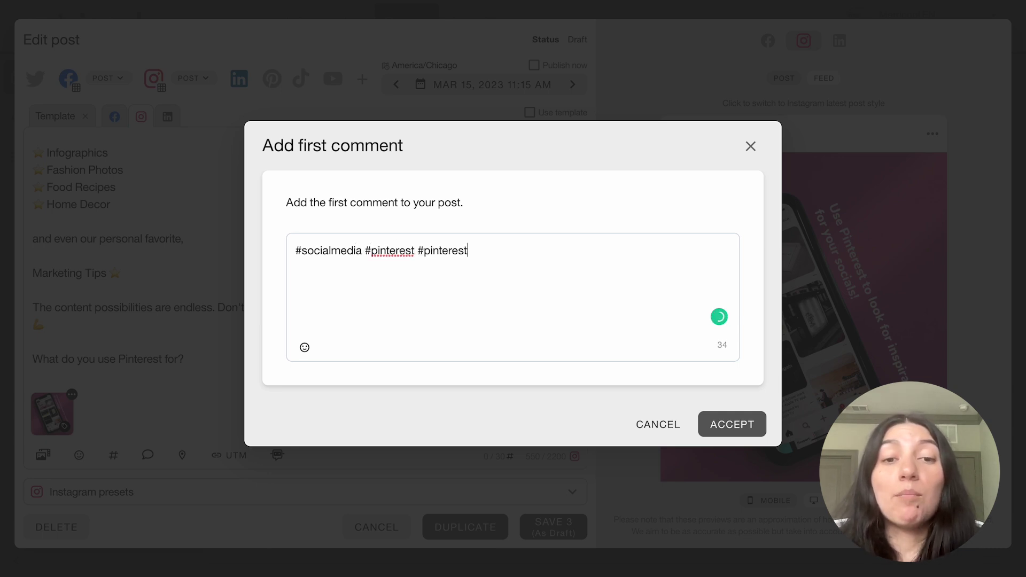
pyautogui.write('marketing #pinte')
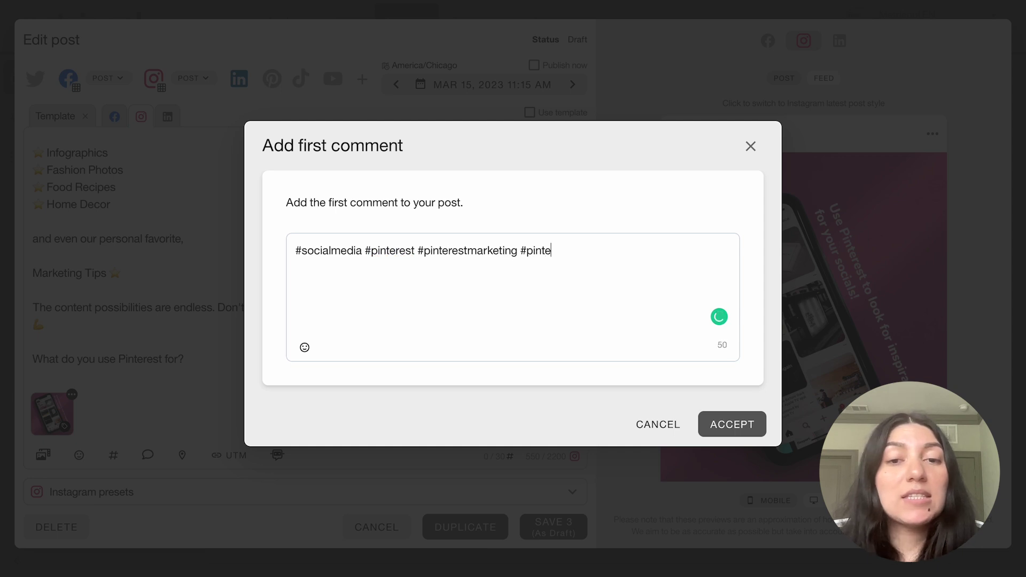
pyautogui.write('restinspo')
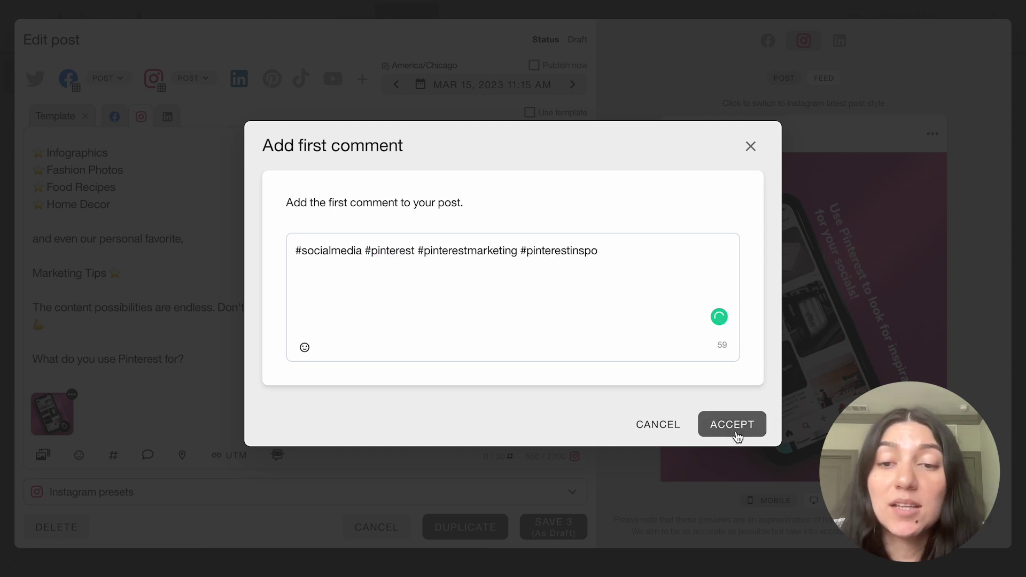
pyautogui.click(735, 430)
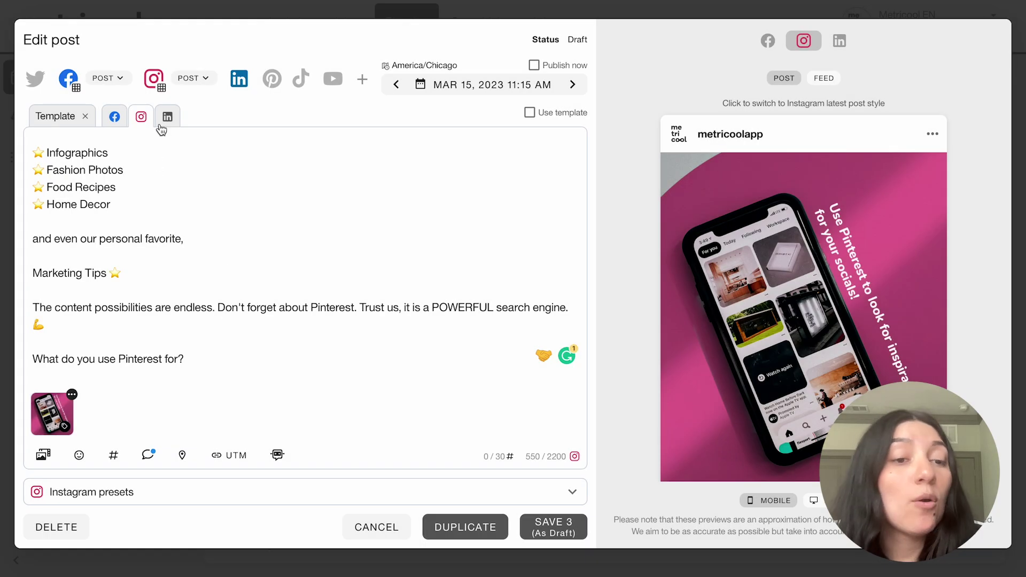
# Step: Unlock the LinkedIn version of the draft from the template for its own content
pyautogui.click(167, 116)
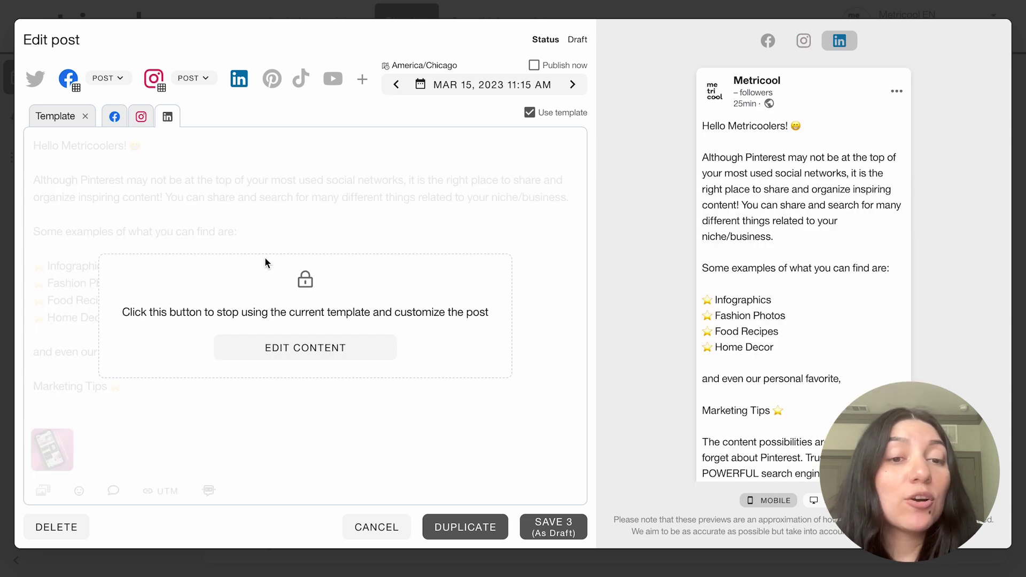
pyautogui.click(275, 354)
pyautogui.scroll(-3, 242, 396)
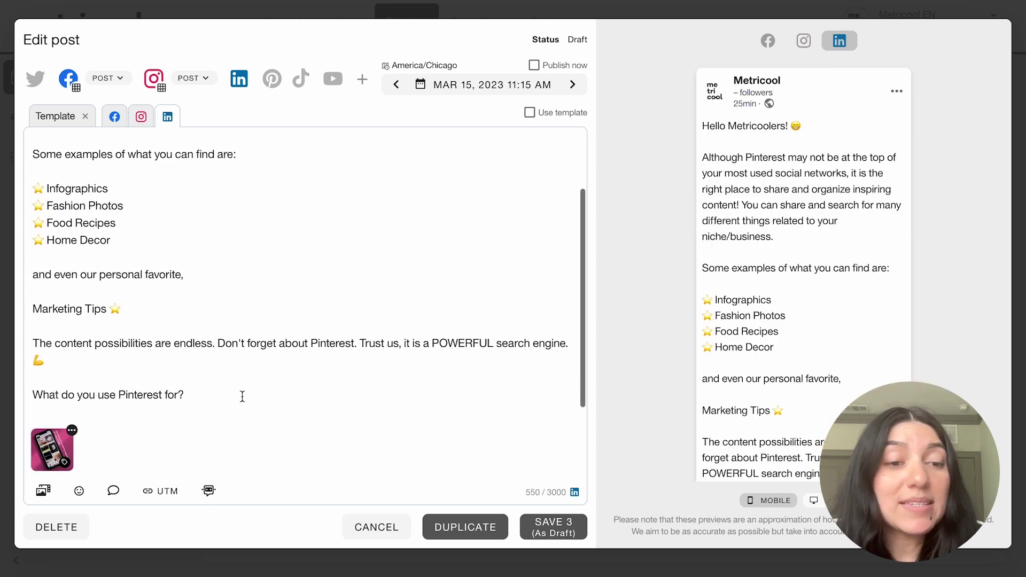
# Step: Copy the full text of the Facebook version's first comment
pyautogui.click(114, 117)
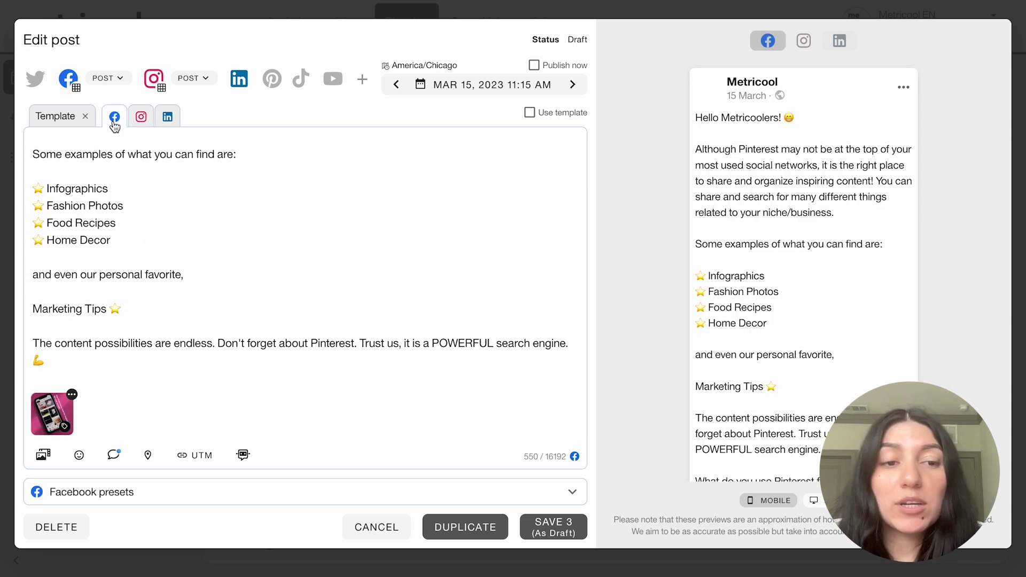
pyautogui.scroll(3, 165, 406)
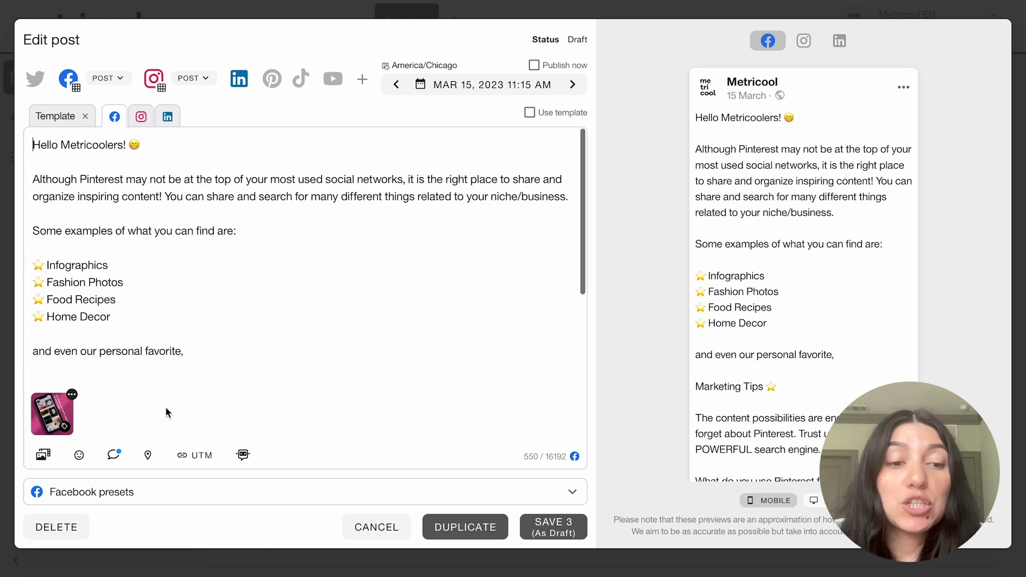
pyautogui.click(114, 455)
pyautogui.moveTo(297, 253); pyautogui.dragTo(612, 244)
pyautogui.hotkey('ctrl', 'c')
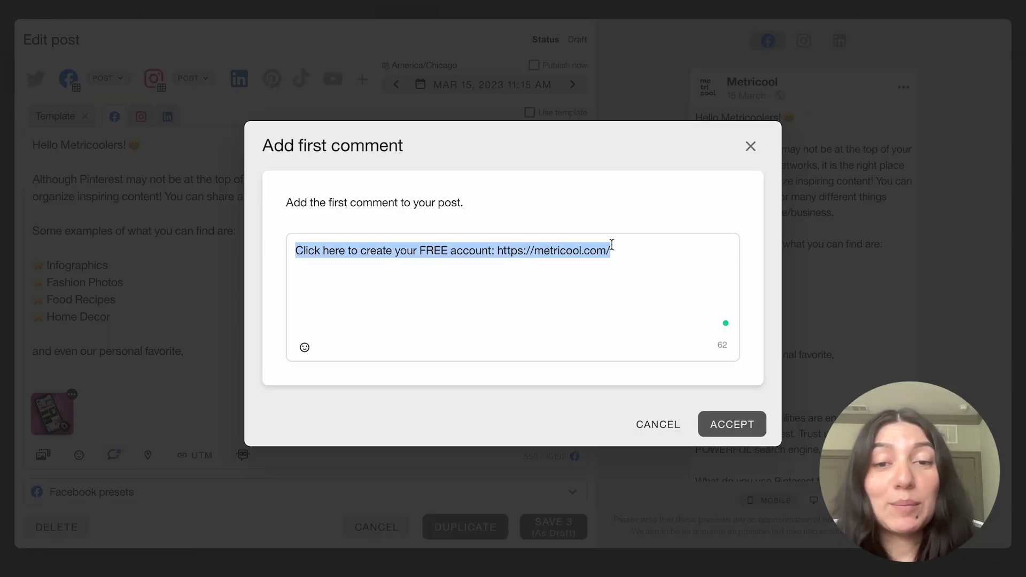
pyautogui.click(751, 425)
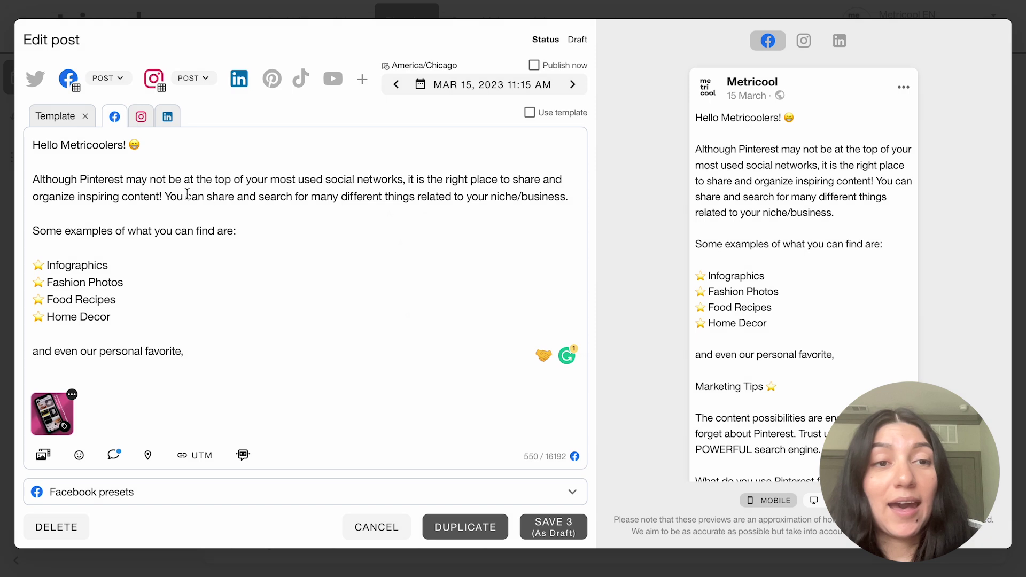
# Step: Replace the closing question "What do you use Pinterest for?" in the LinkedIn caption with the copied free-account text and link
pyautogui.click(167, 119)
pyautogui.scroll(-3, 173, 213)
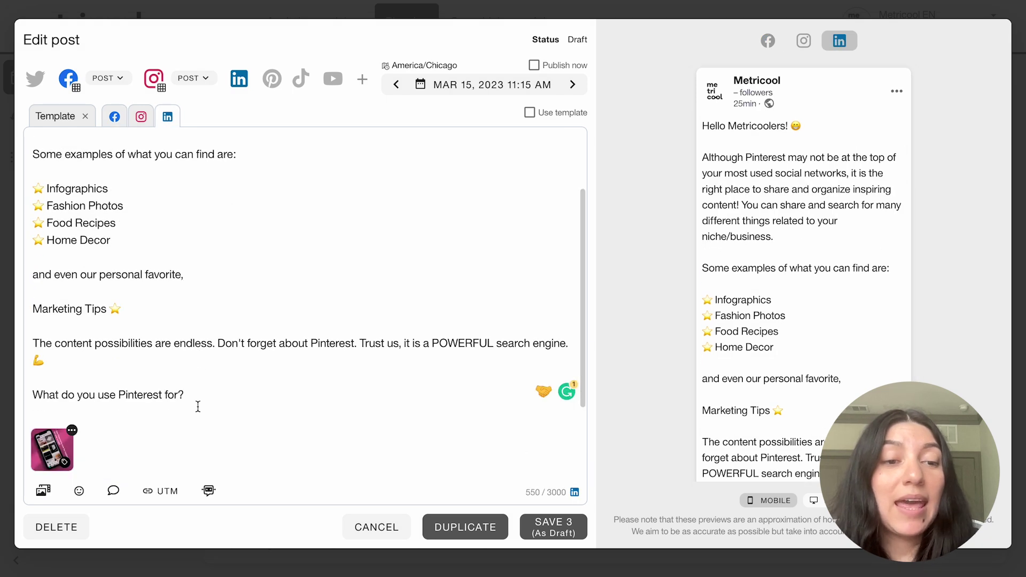
pyautogui.moveTo(194, 394); pyautogui.dragTo(34, 394)
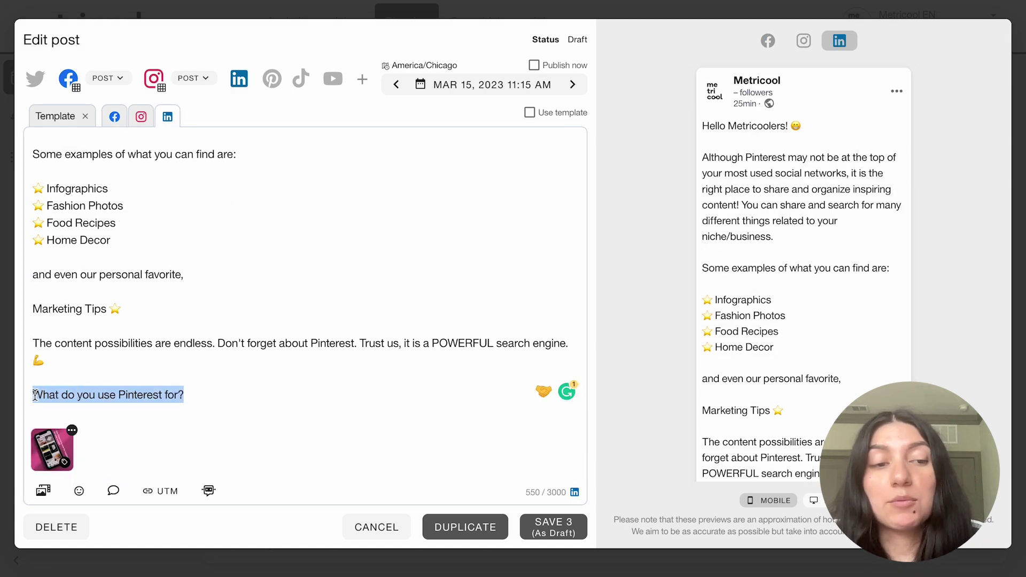
pyautogui.press('BackSpace')
pyautogui.hotkey('ctrl', 'v')
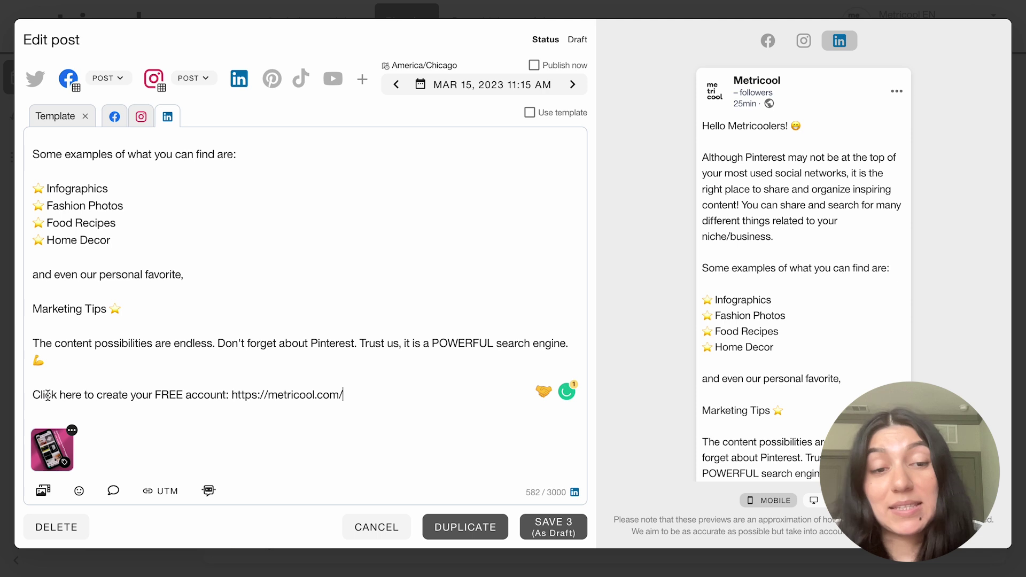
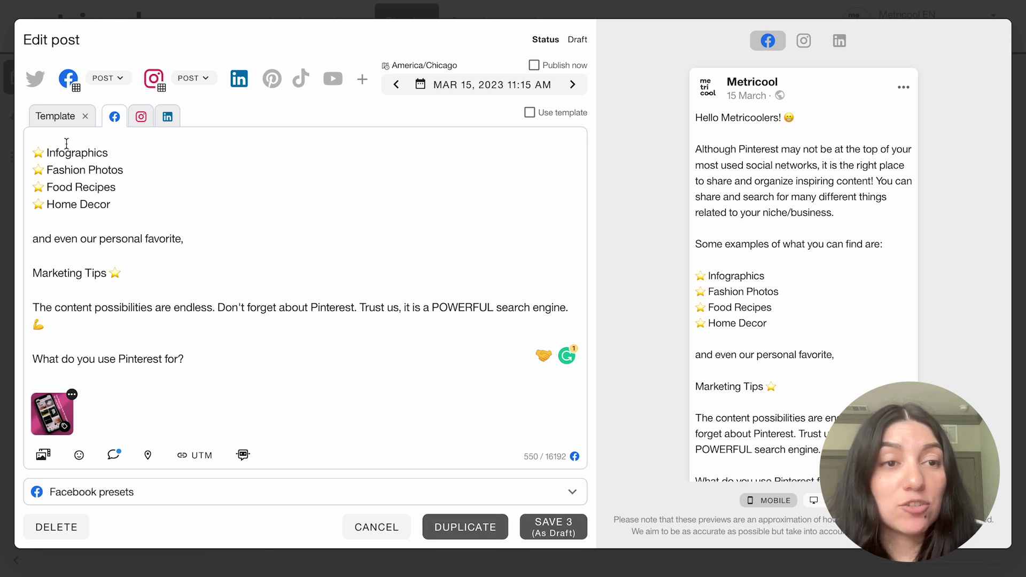
# Step: Turn off the draft setting in the post's template and save the Facebook, Instagram and LinkedIn versions
pyautogui.click(69, 117)
pyautogui.click(544, 467)
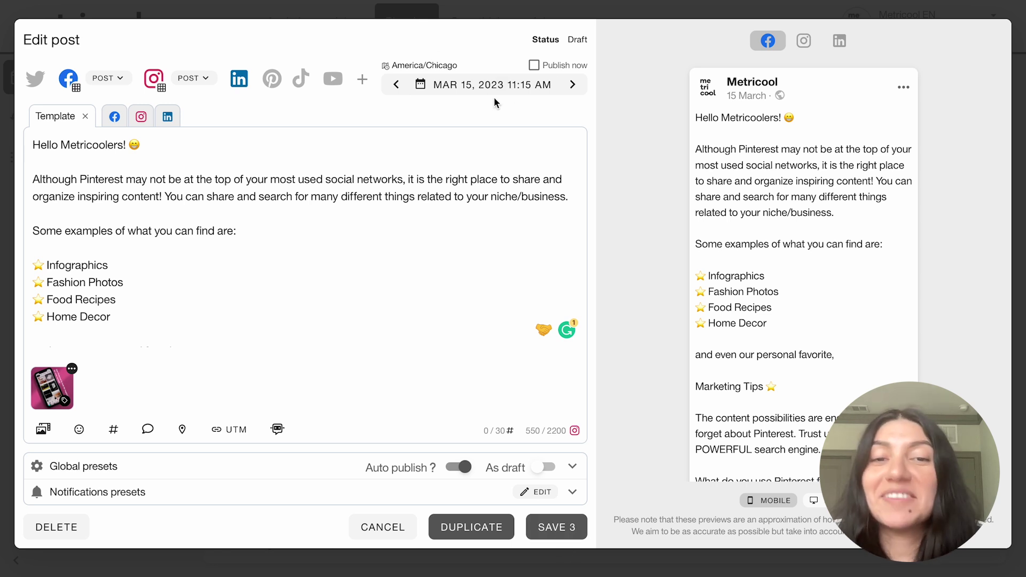
pyautogui.click(537, 526)
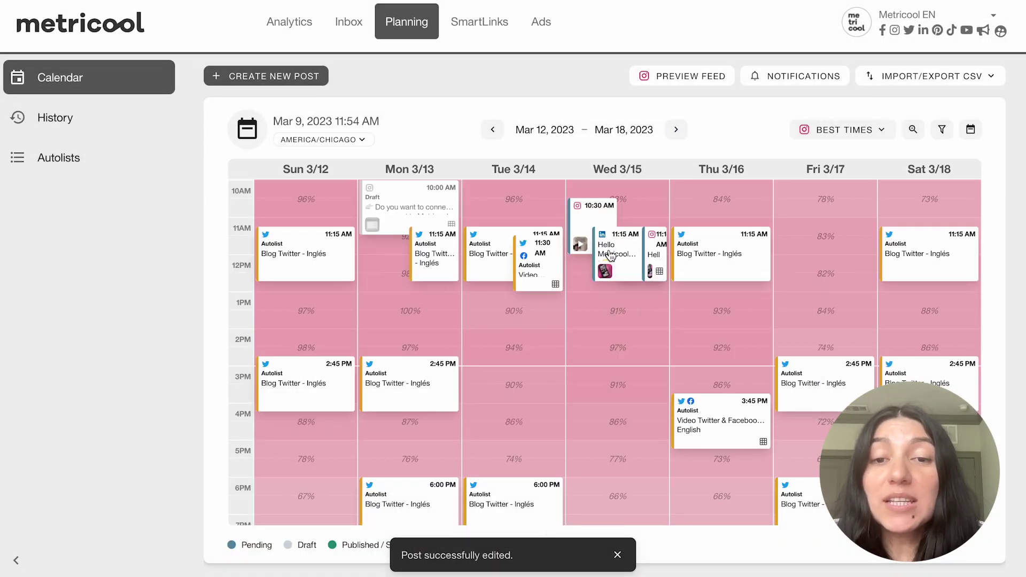
# Step: Reschedule Wednesday's 11:15 AM Instagram post to 2:45 PM the same day on the calendar
pyautogui.moveTo(651, 251)
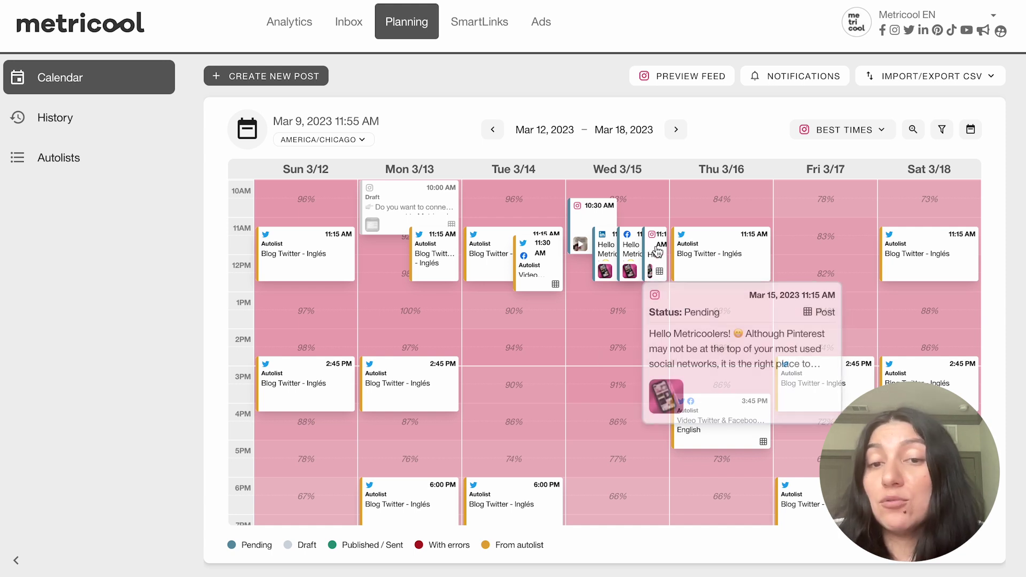
pyautogui.moveTo(658, 251); pyautogui.dragTo(628, 368)
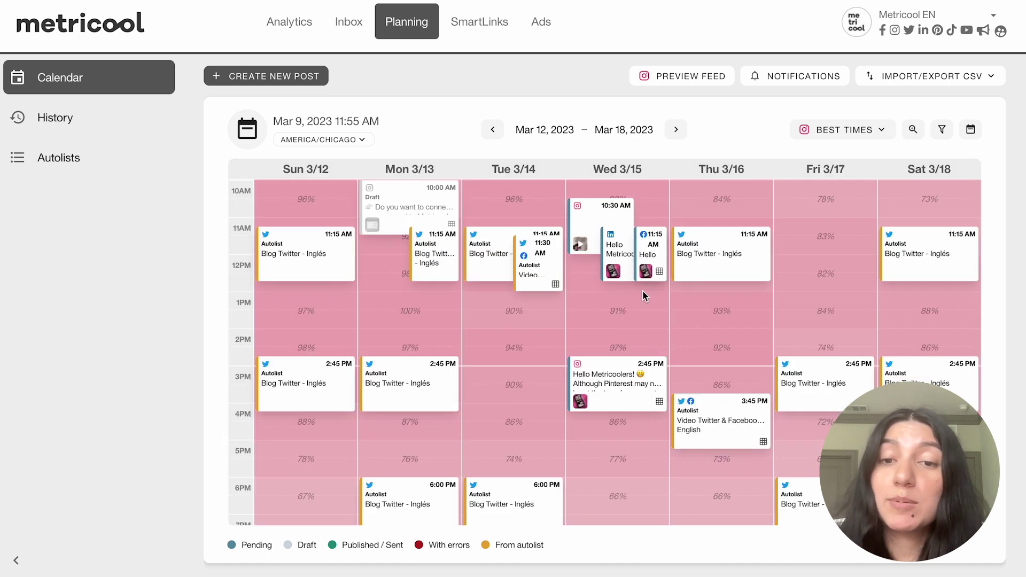
# Step: Display the best times for Facebook and reschedule Wednesday's 11:15 AM Facebook post to 2:15 PM
pyautogui.click(843, 130)
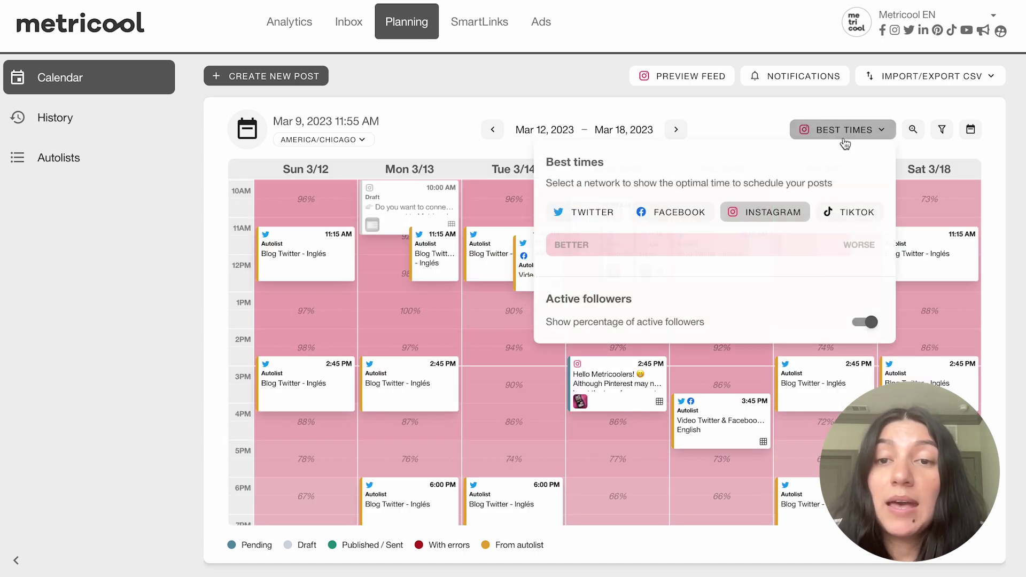
pyautogui.click(665, 213)
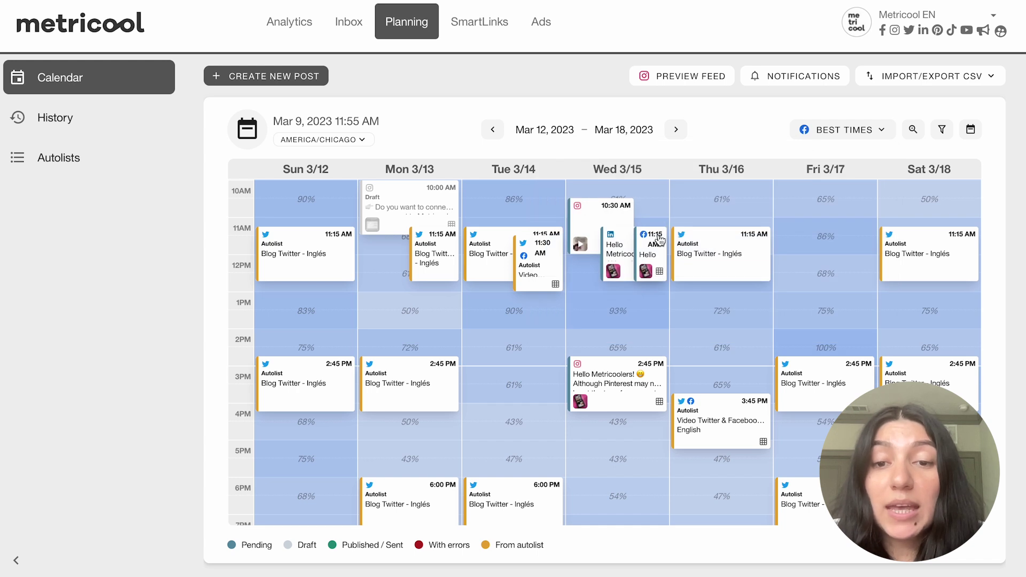
pyautogui.moveTo(657, 244); pyautogui.dragTo(633, 308)
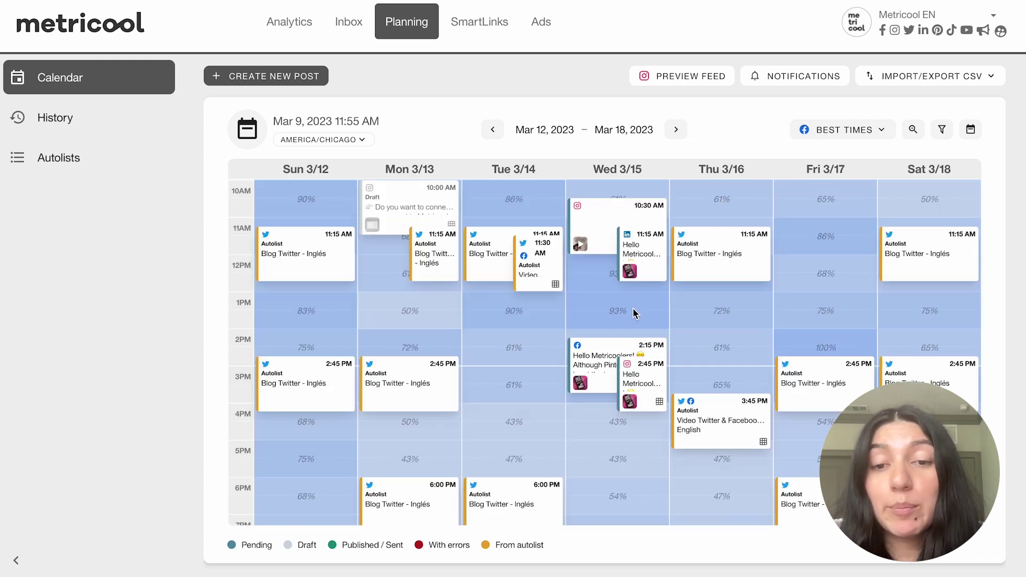
# Step: Check the networks offered for best times and reschedule Wednesday's LinkedIn post to 5:45 PM
pyautogui.click(823, 134)
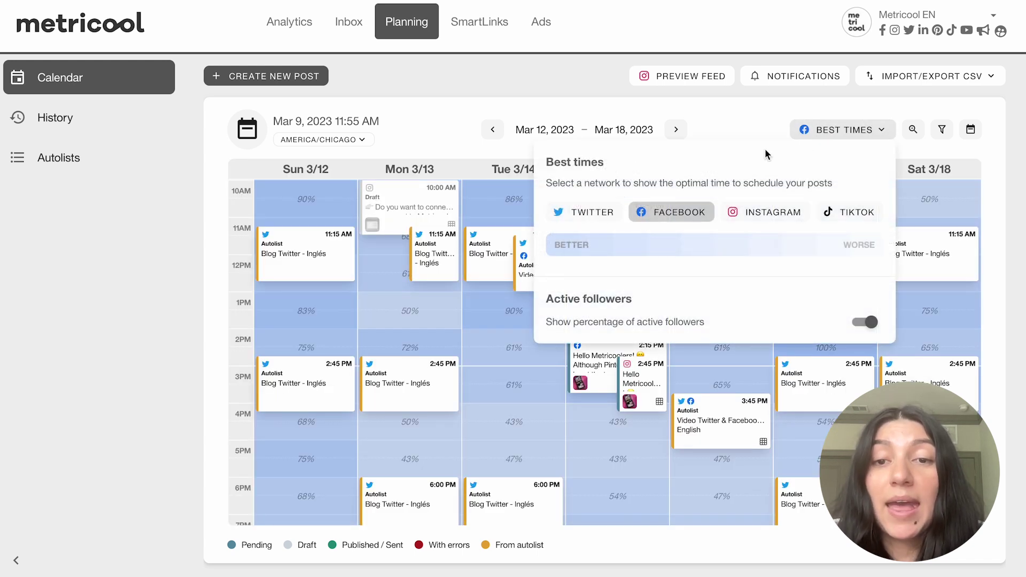
pyautogui.moveTo(642, 258); pyautogui.dragTo(638, 457)
pyautogui.scroll(-1, 638, 458)
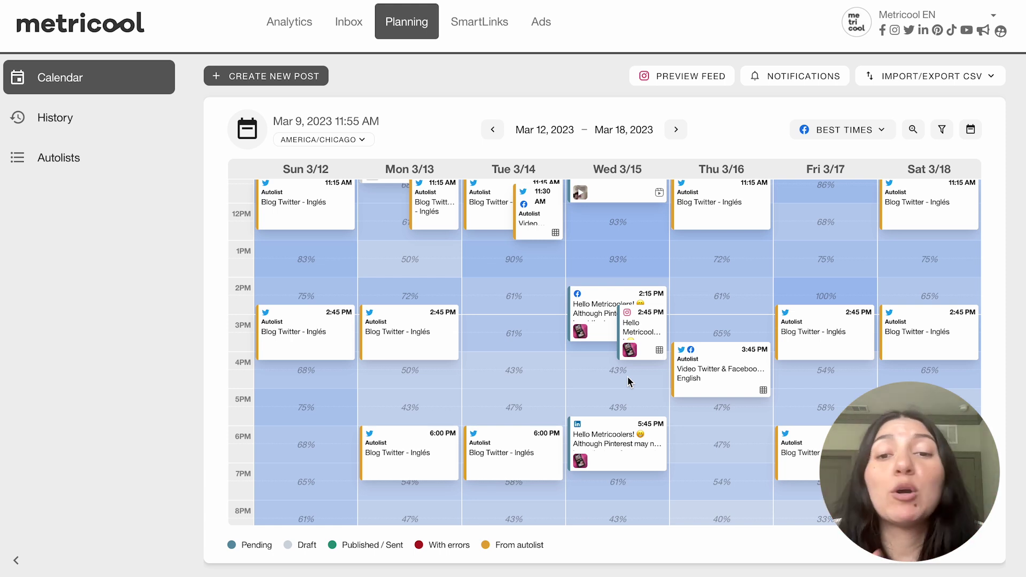
pyautogui.scroll(3, 604, 288)
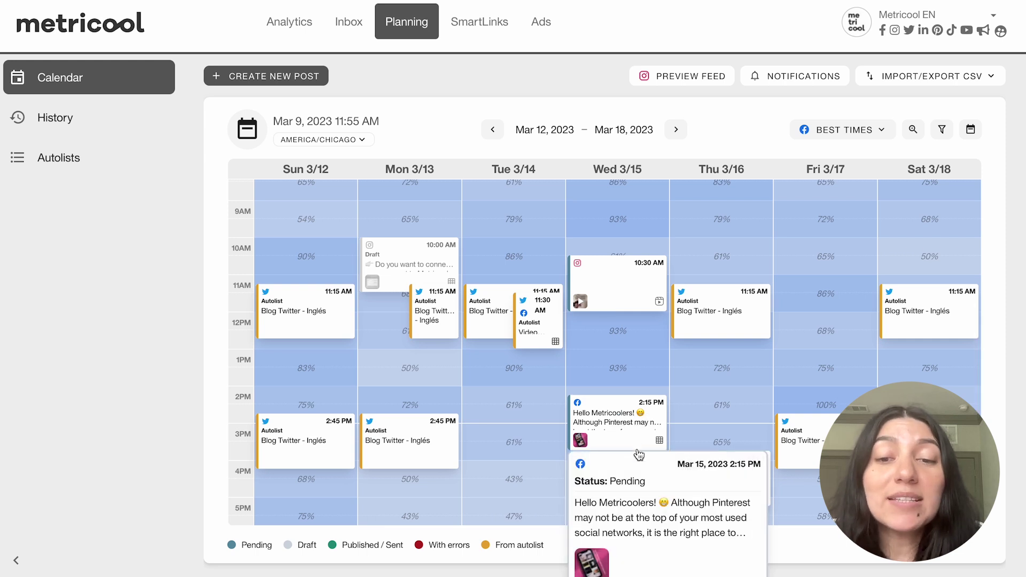
# Step: Open Wednesday's 2:45 PM Instagram post to review its content, and close it without saving
pyautogui.click(636, 464)
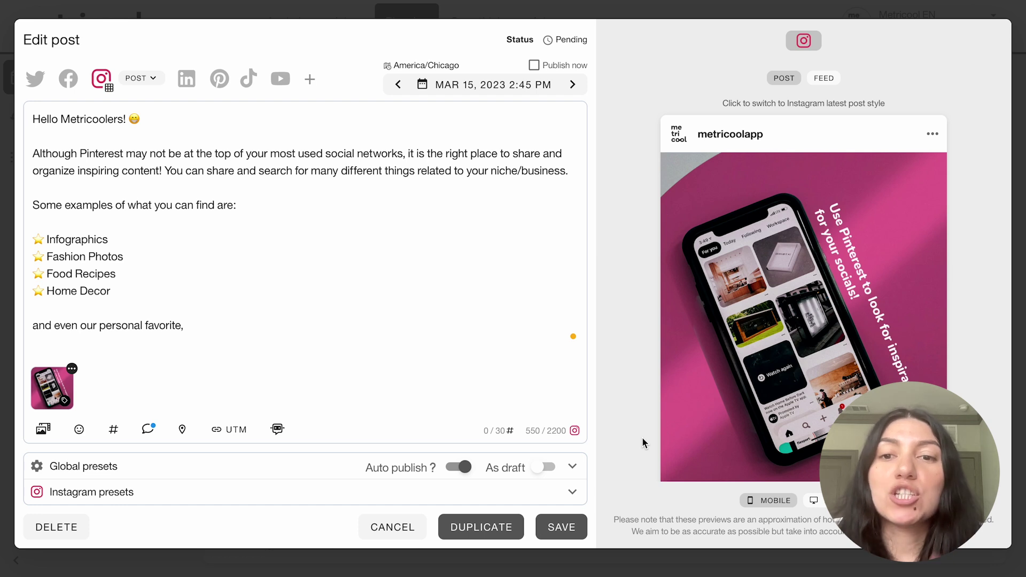
pyautogui.click(400, 538)
# Step: Open Wednesday's 10:30 AM Instagram reel for editing and add YouTube to it as a Short
pyautogui.click(252, 235)
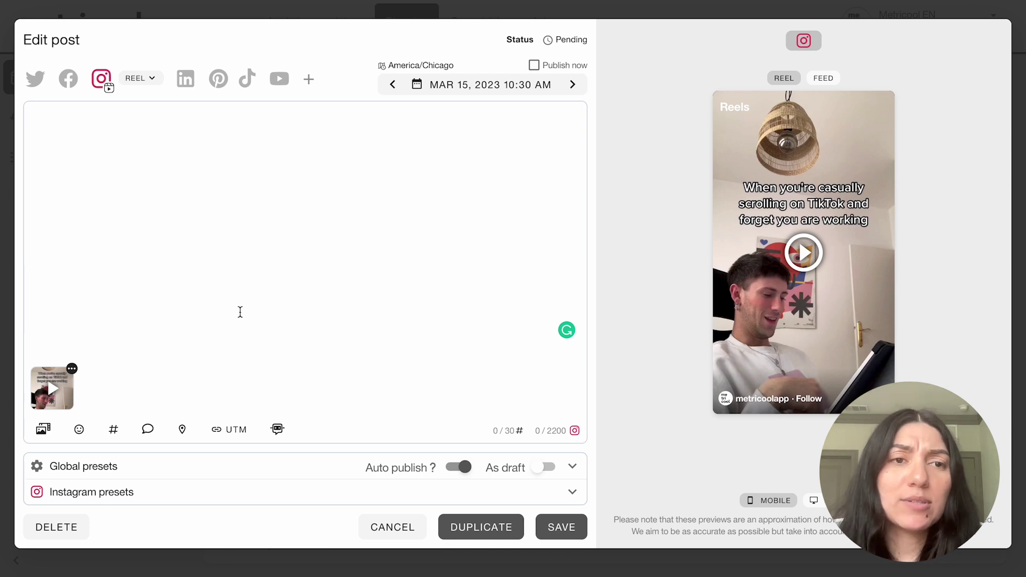
pyautogui.click(279, 79)
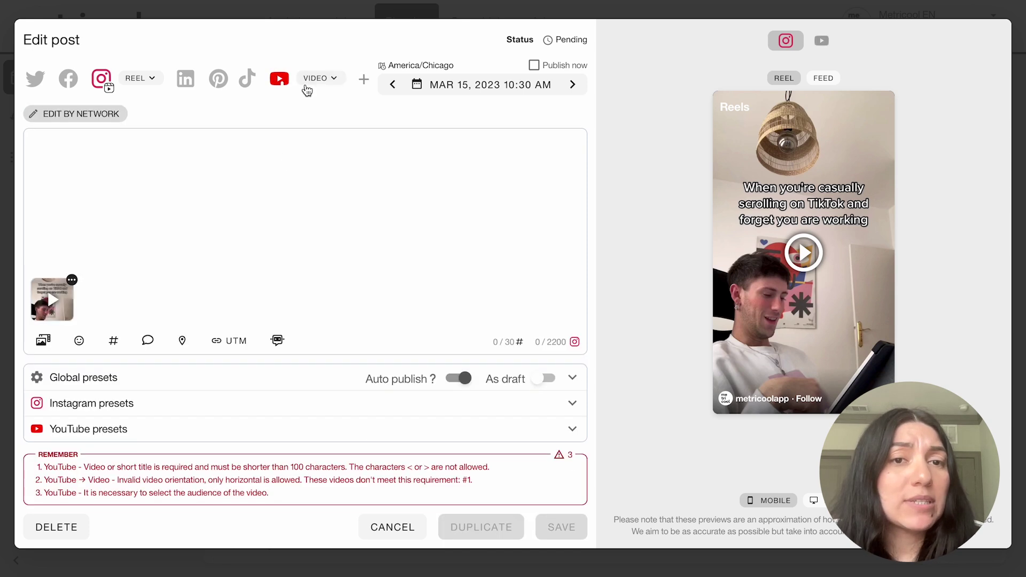
pyautogui.click(321, 78)
pyautogui.click(336, 140)
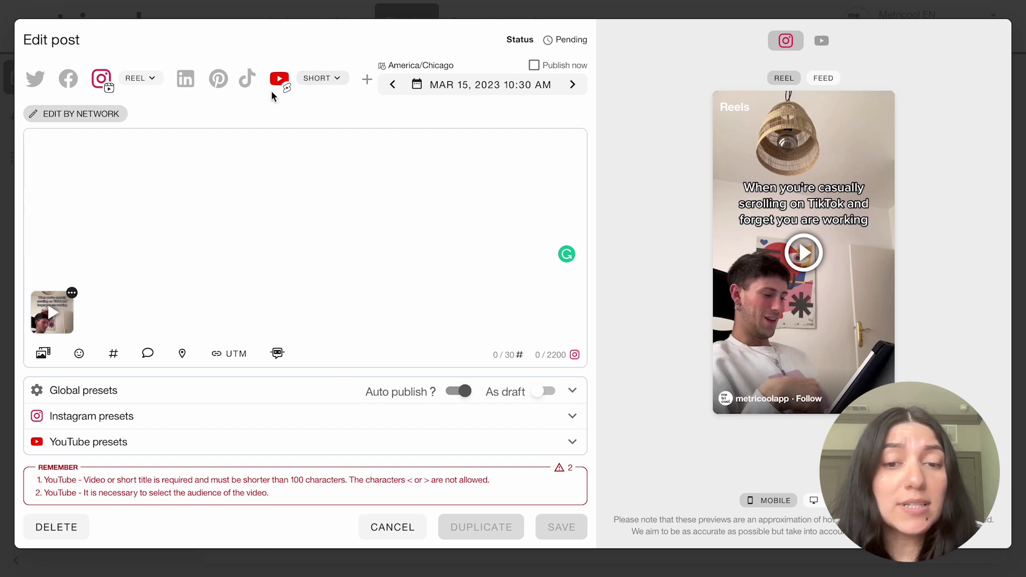
# Step: Add Facebook as a Reel and TikTok to the networks of the 10:30 AM post
pyautogui.click(67, 78)
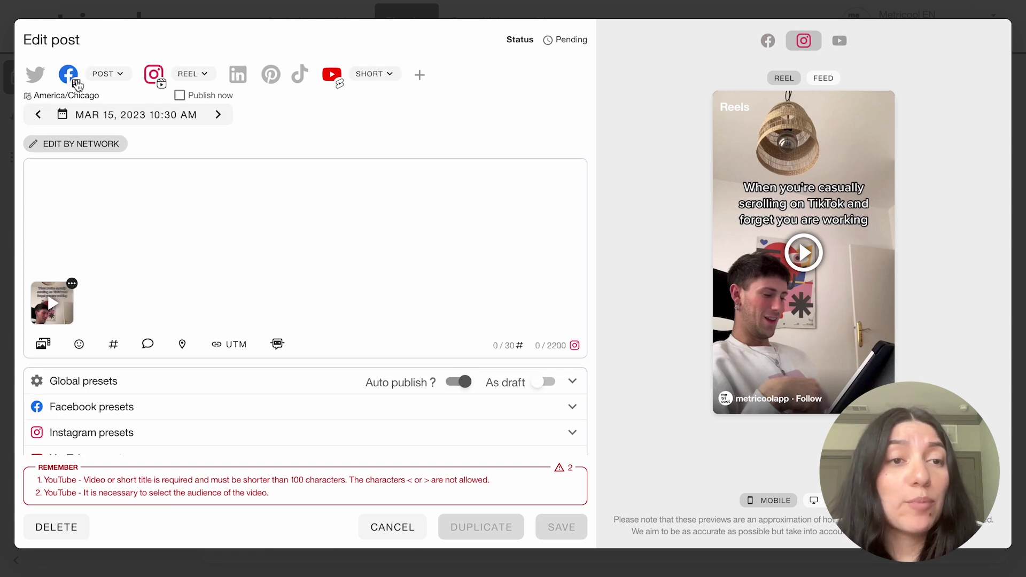
pyautogui.click(120, 75)
pyautogui.click(147, 130)
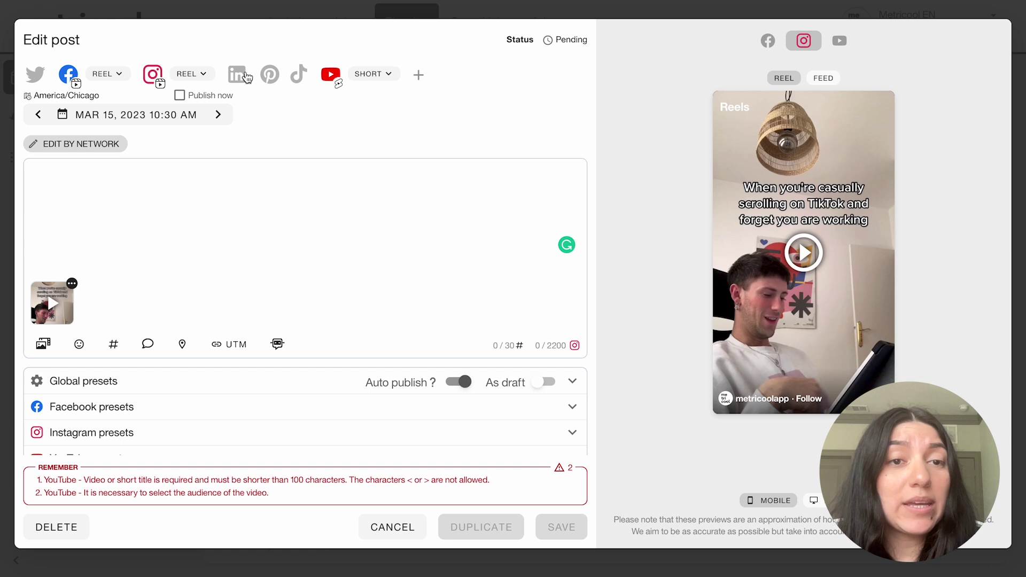
pyautogui.click(299, 75)
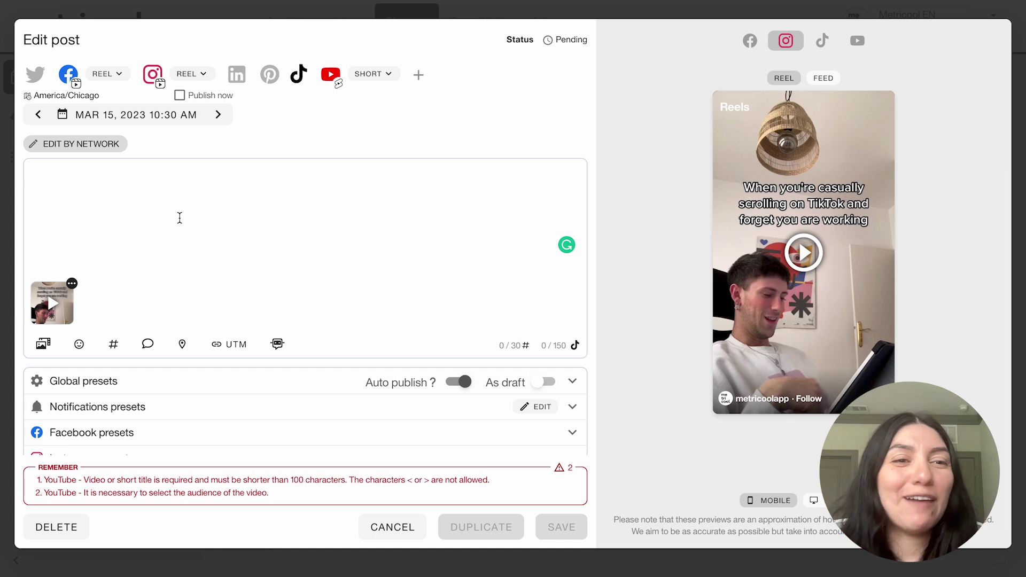
# Step: Enable editing by network and write the template caption "For legal purposes, this is a joke! #worklife #socialmedialife #socialmediamarketing"
pyautogui.click(84, 146)
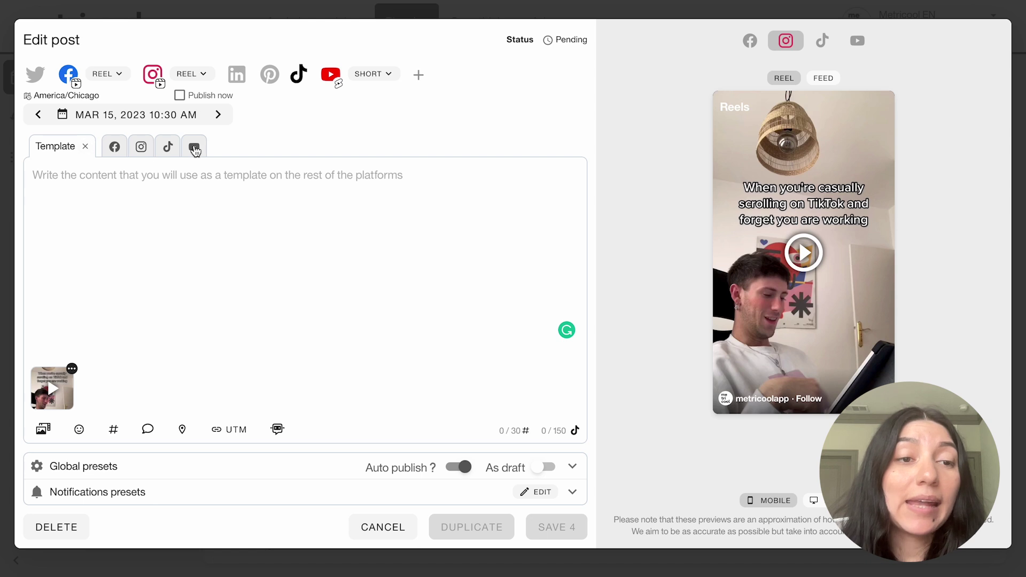
pyautogui.click(88, 176)
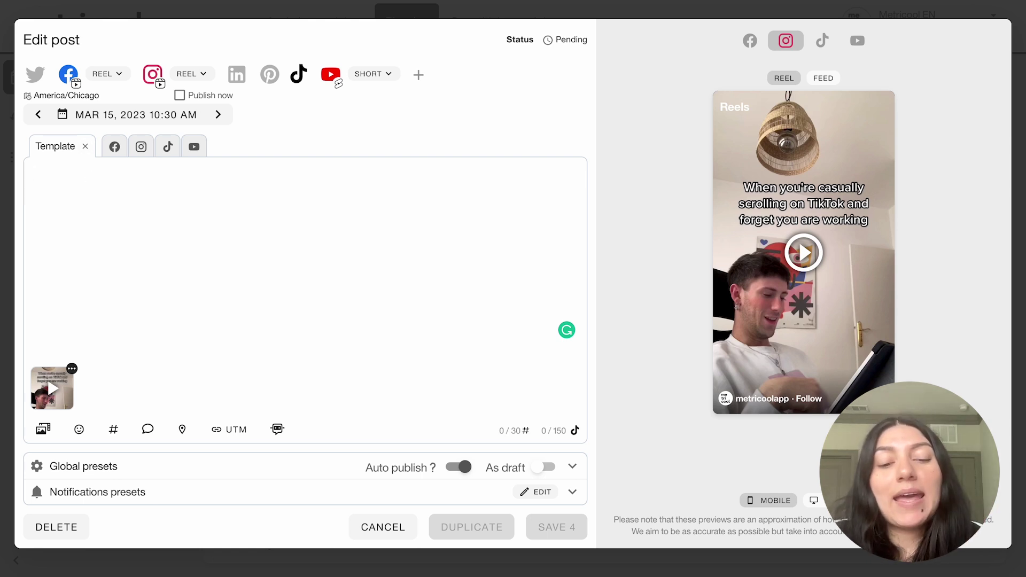
pyautogui.write('For legal purposes this is a joke,')
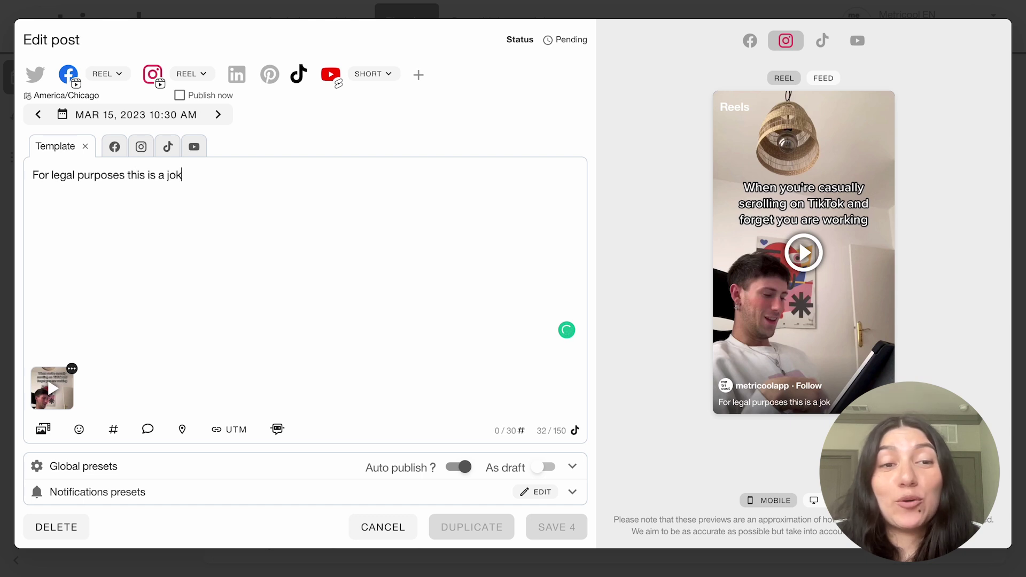
pyautogui.click(126, 175)
pyautogui.write(',')
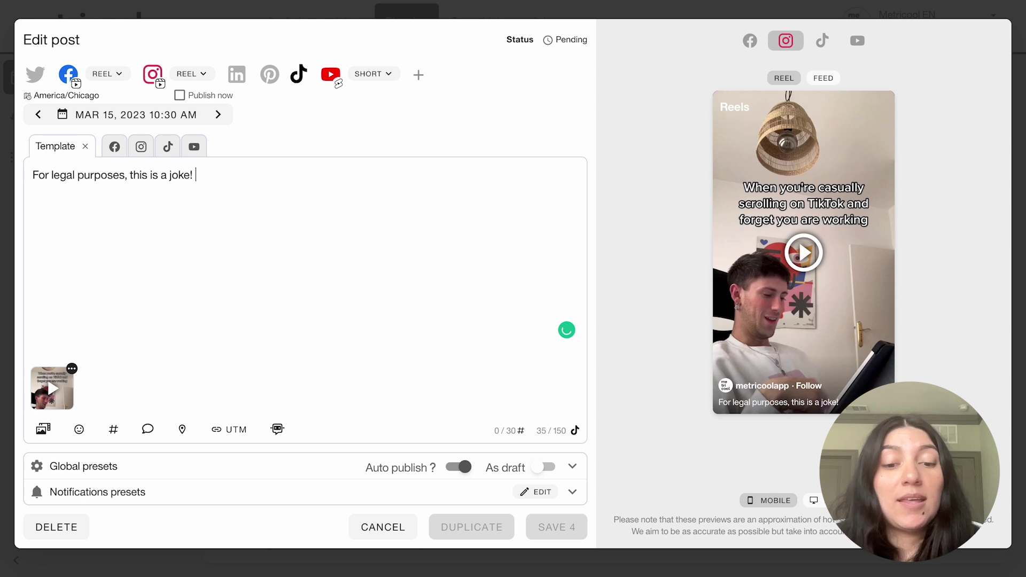
pyautogui.write(' this is a joke! #')
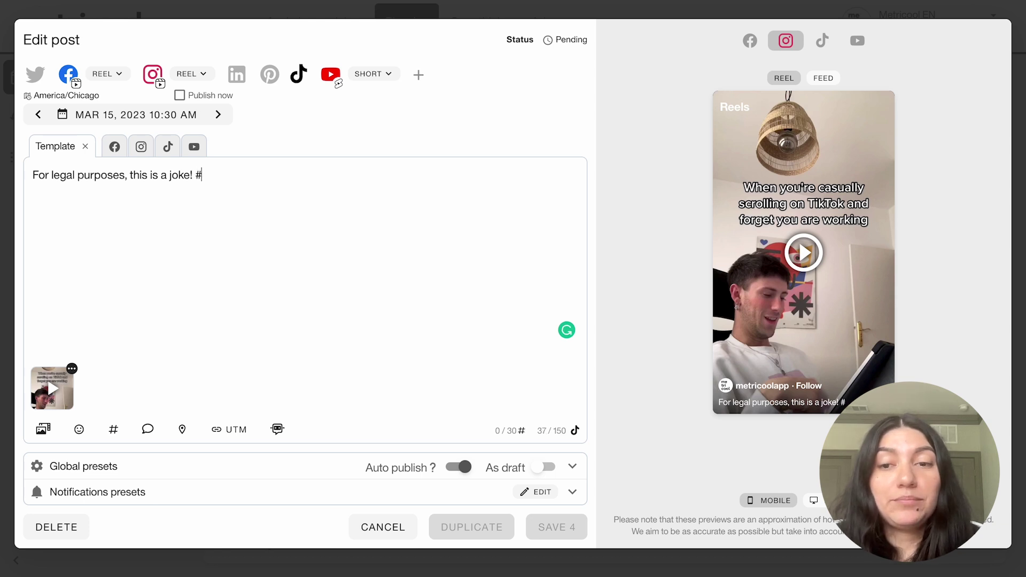
pyautogui.write('worklife #so')
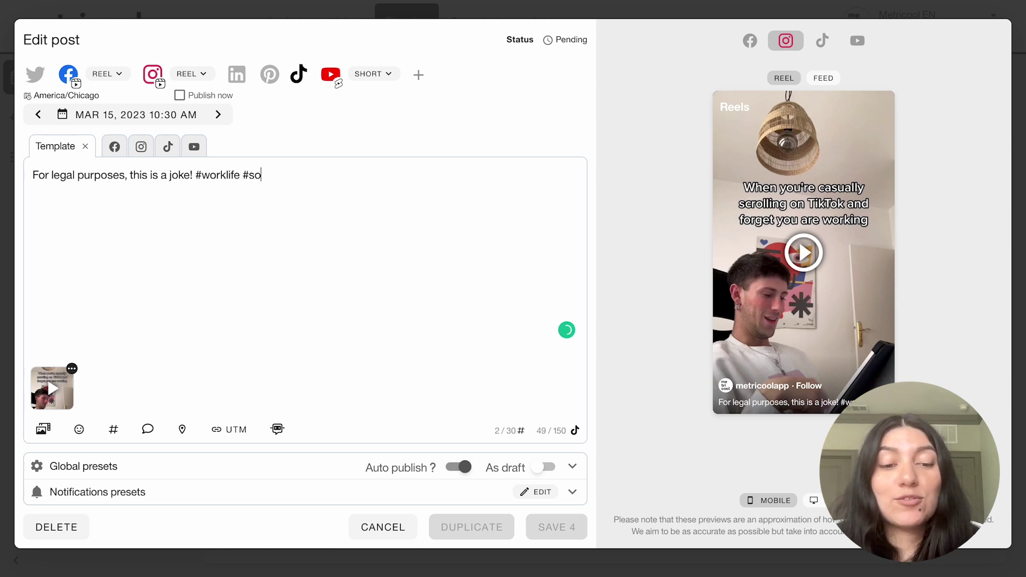
pyautogui.write('cialmedialife #s')
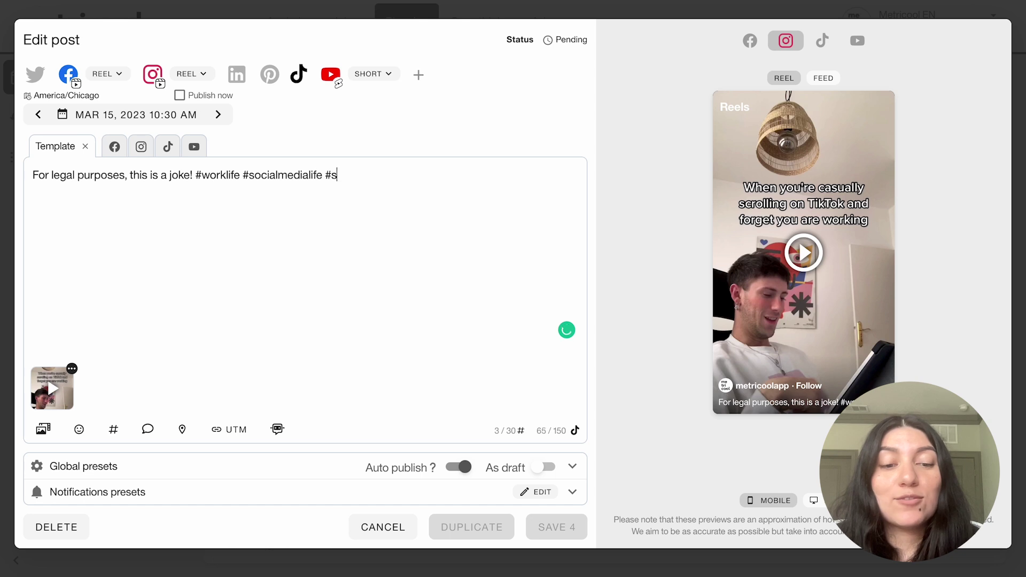
pyautogui.write('ocialmediamarketing')
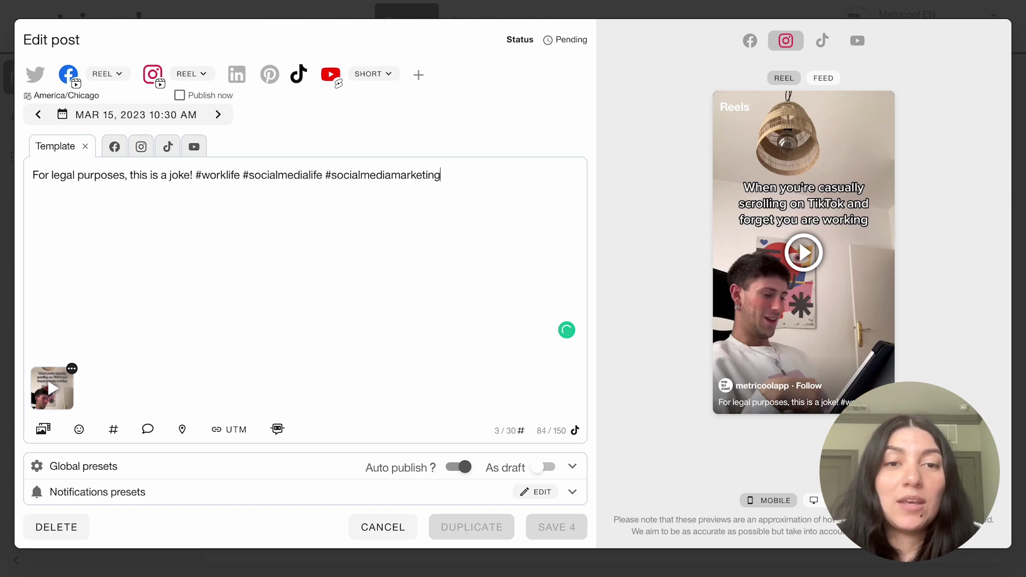
pyautogui.click(352, 194)
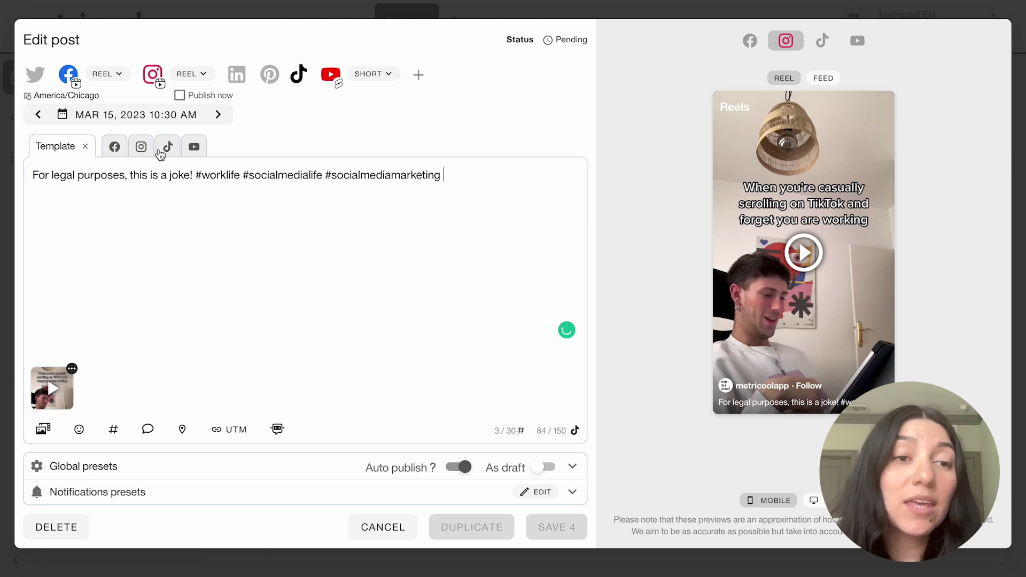
# Step: Unlock the Facebook and YouTube versions of the video post from the template for their own content
pyautogui.click(116, 152)
pyautogui.click(292, 355)
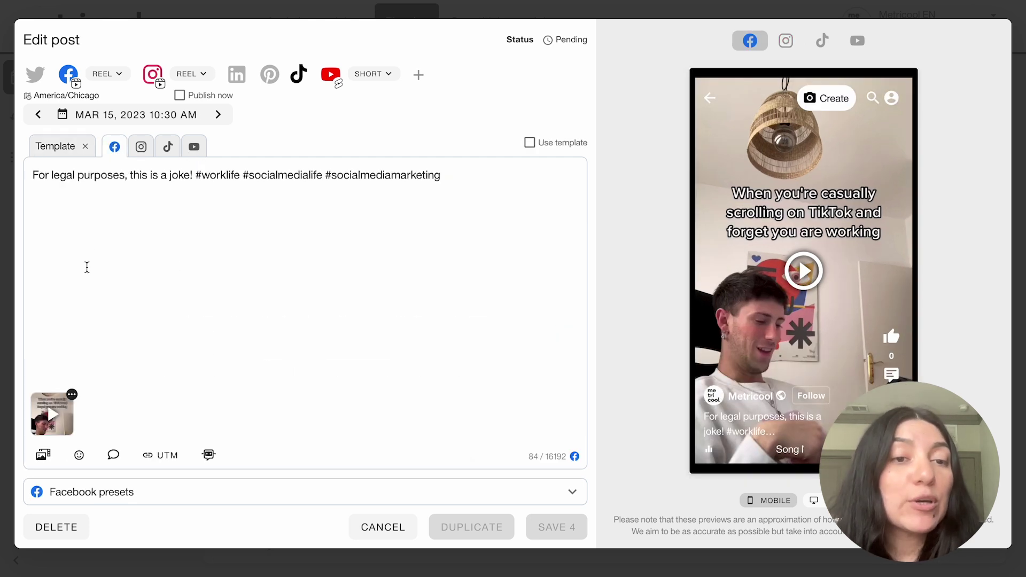
pyautogui.click(141, 152)
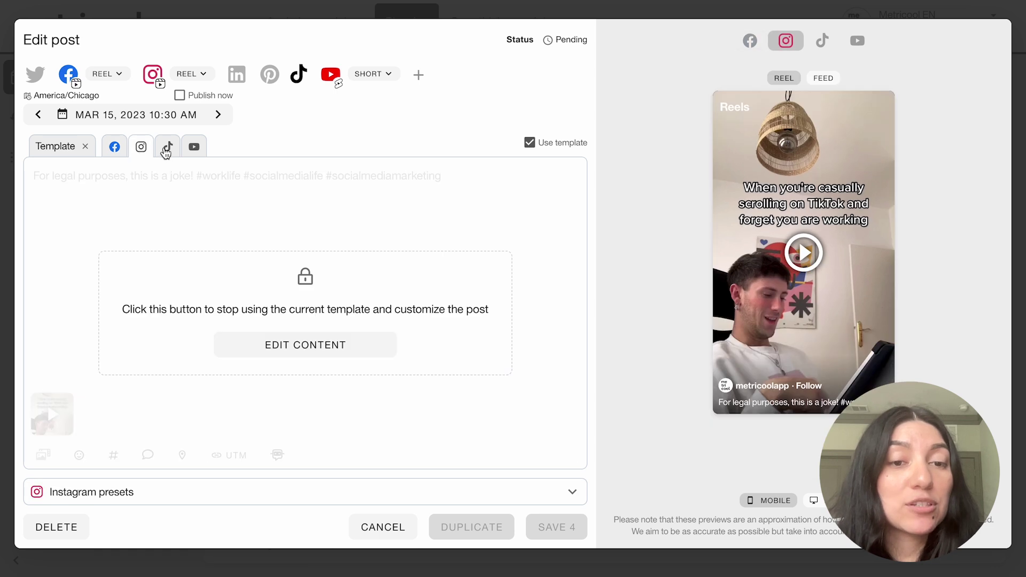
pyautogui.click(166, 152)
pyautogui.click(192, 152)
pyautogui.click(300, 345)
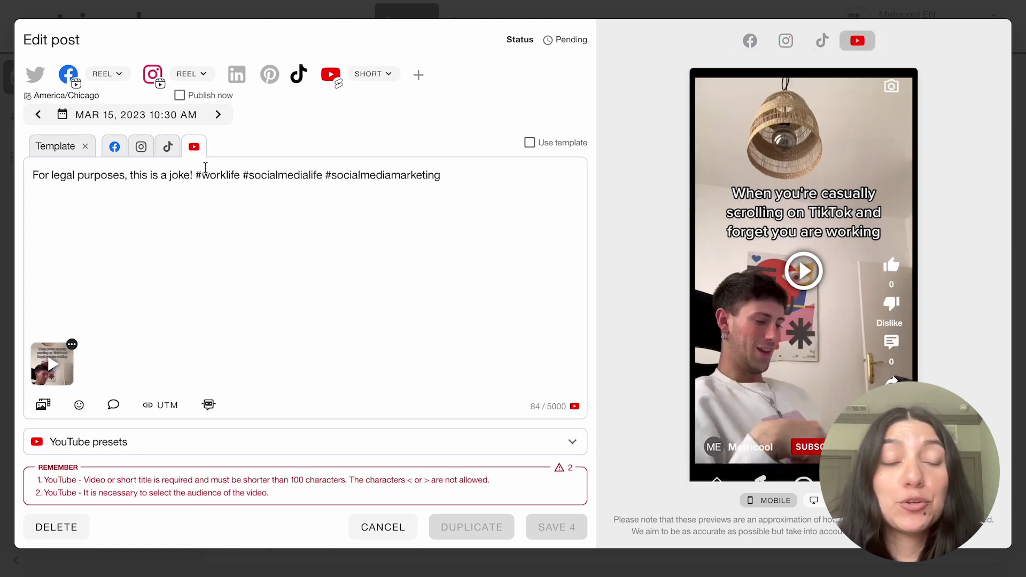
# Step: Expand the YouTube presets and enter "When you're casually scrolling" as the Short's title
pyautogui.click(312, 444)
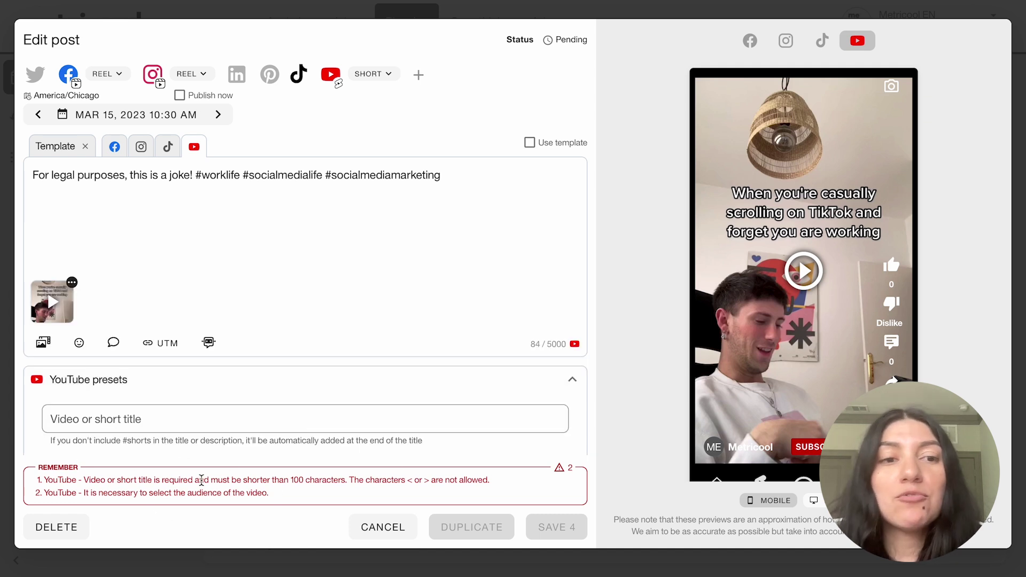
pyautogui.click(129, 415)
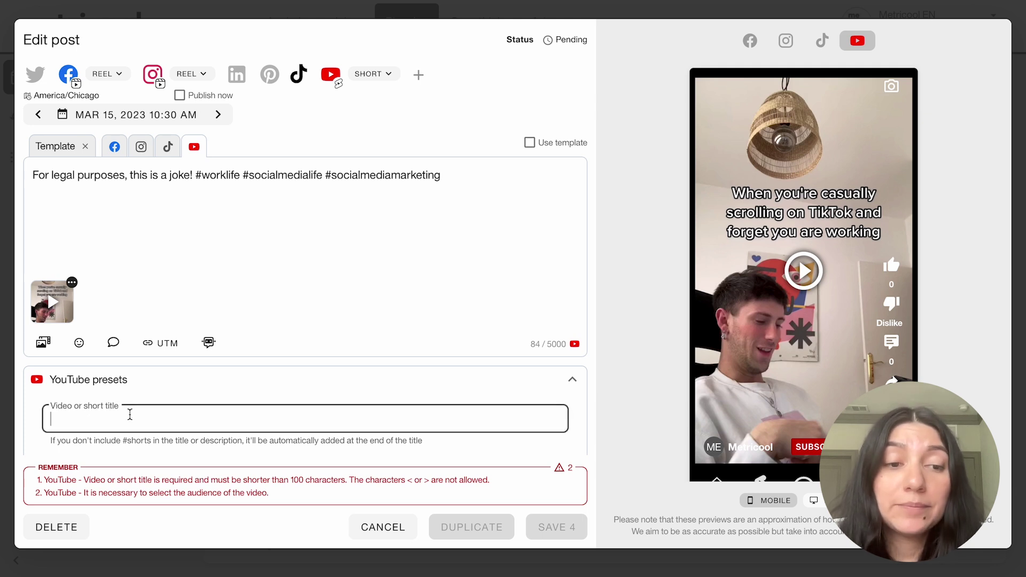
pyautogui.scroll(-2, 132, 422)
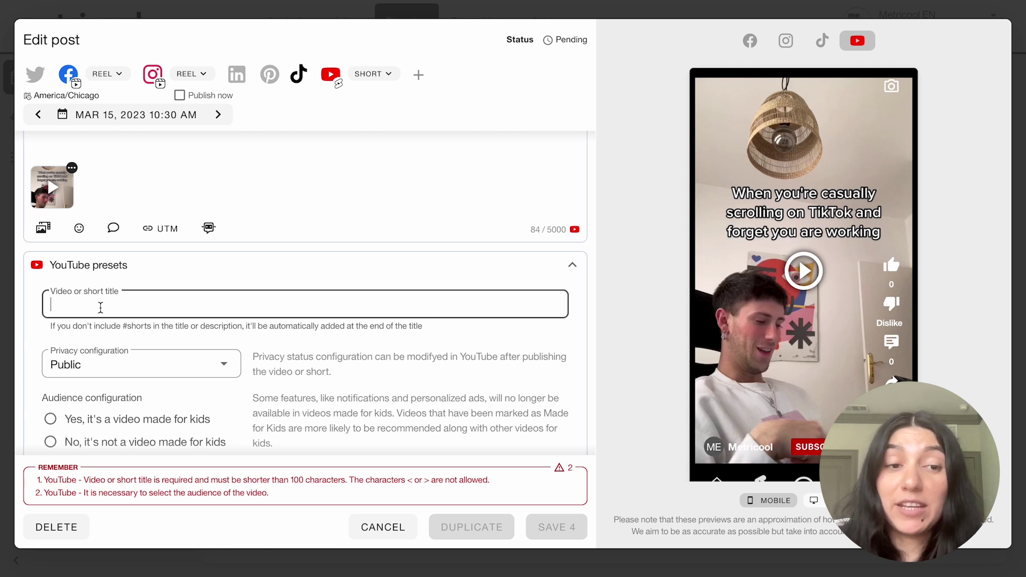
pyautogui.write('When you')
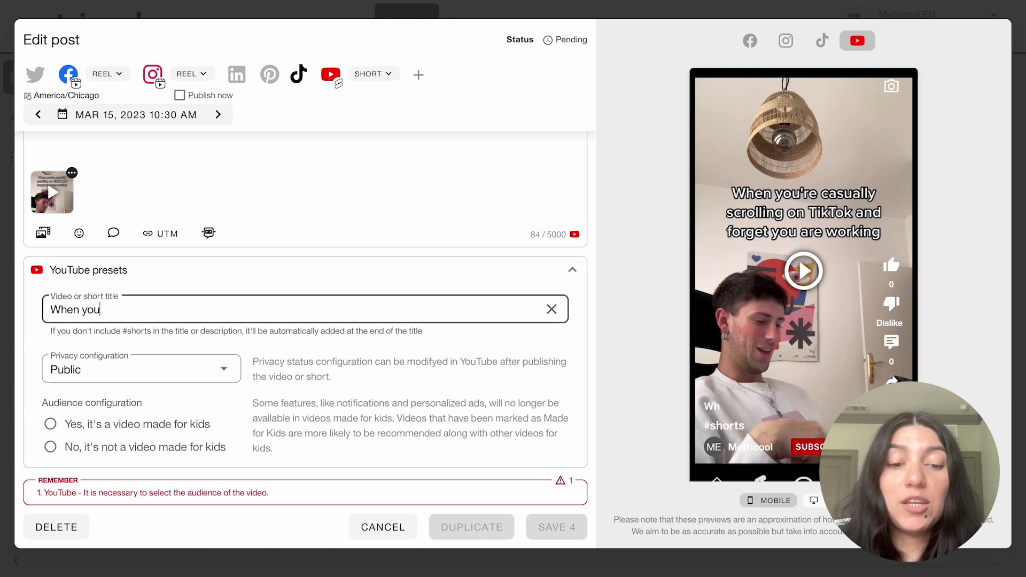
pyautogui.write("'re ")
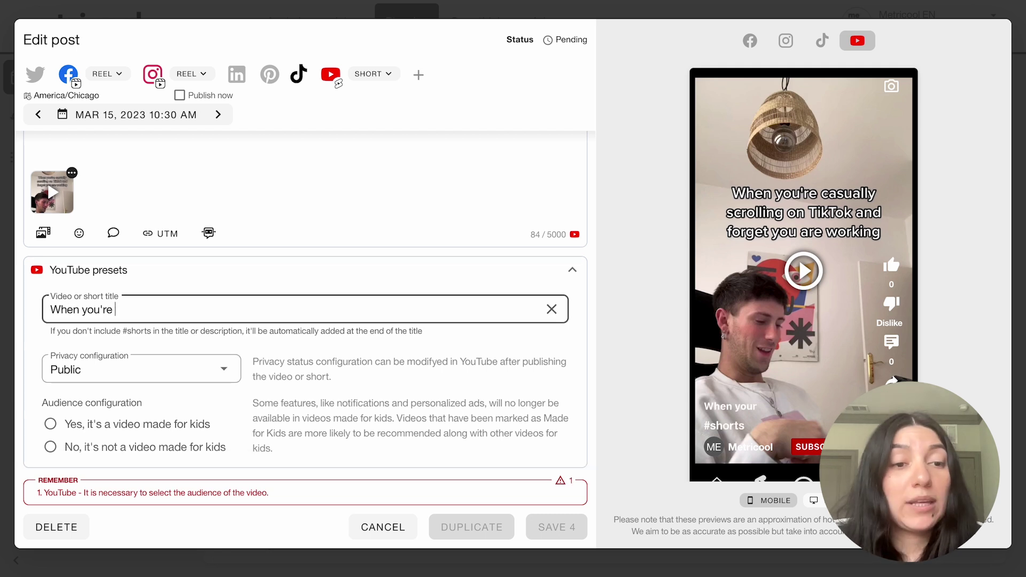
pyautogui.write('casually scrolling')
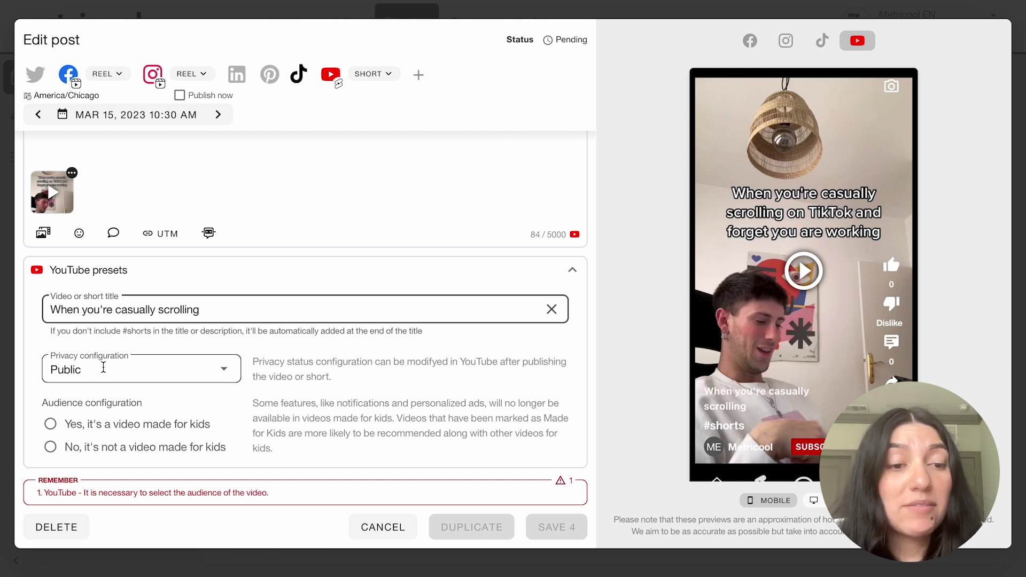
# Step: Mark the YouTube Short's audience as a video made for kids and review its caption and presets
pyautogui.click(51, 424)
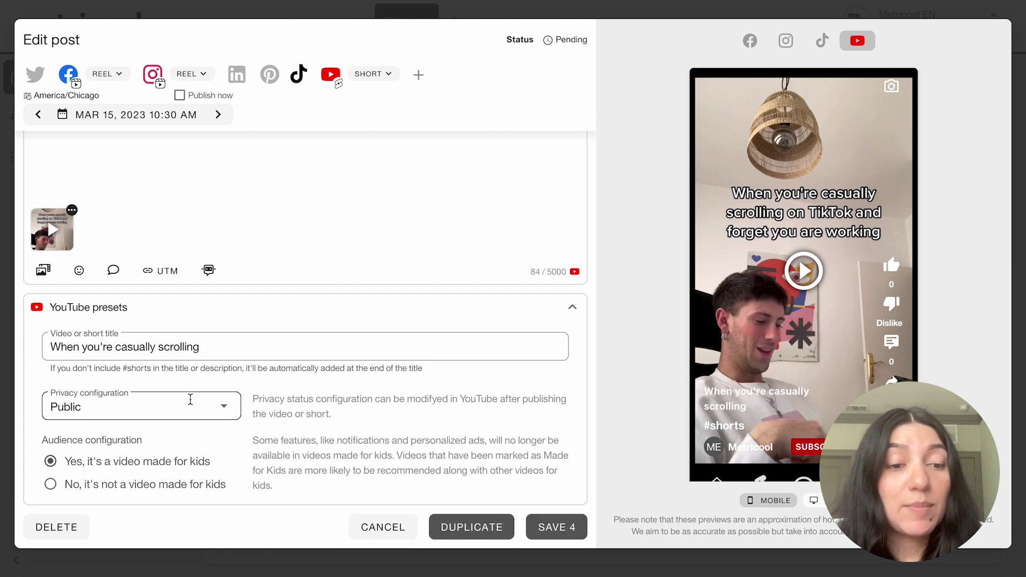
pyautogui.scroll(2, 182, 395)
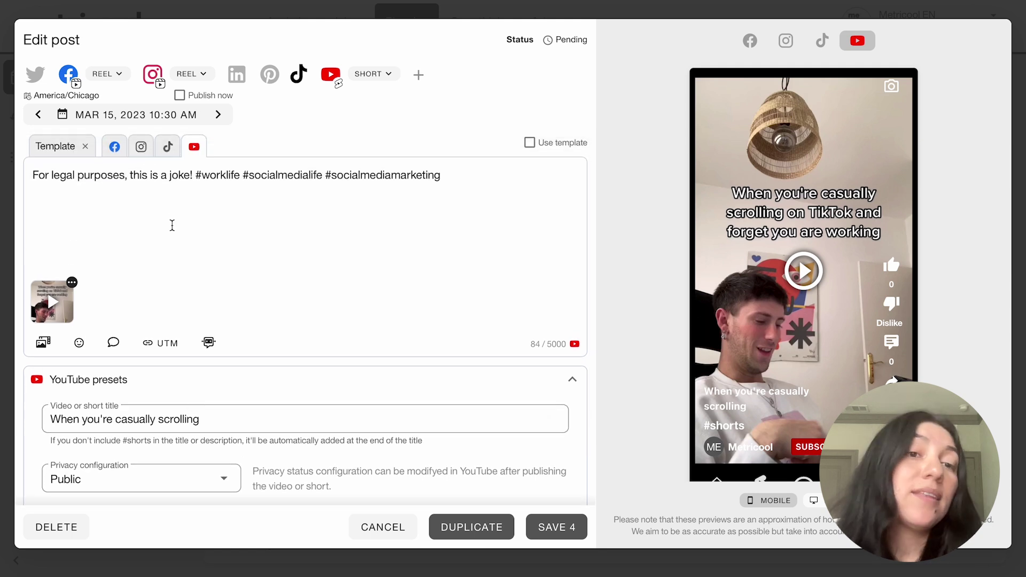
pyautogui.scroll(-2, 190, 271)
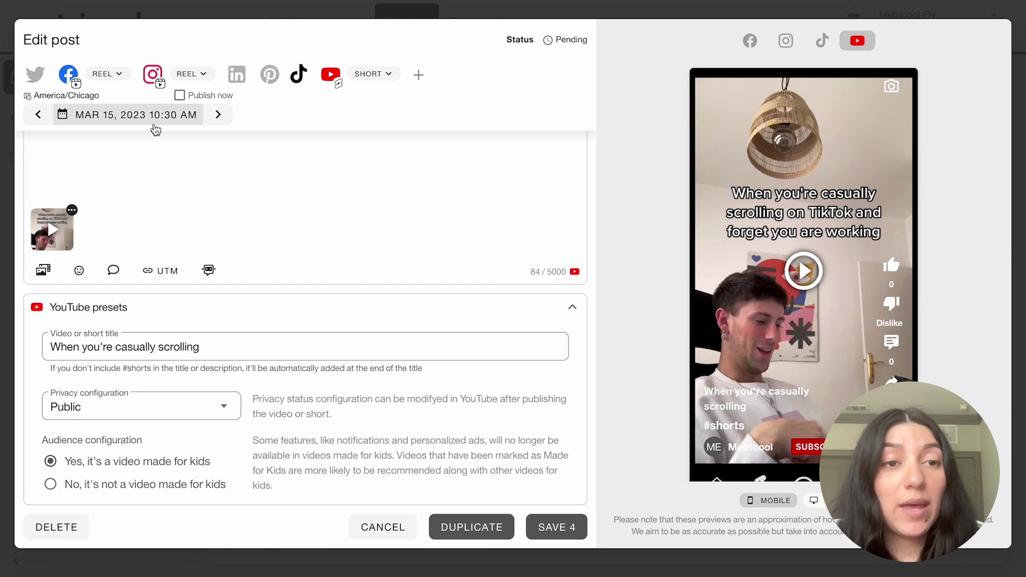
pyautogui.scroll(2, 166, 142)
# Step: Unlock the Instagram version of the post from the template and check it against the TikTok and Facebook versions
pyautogui.click(167, 146)
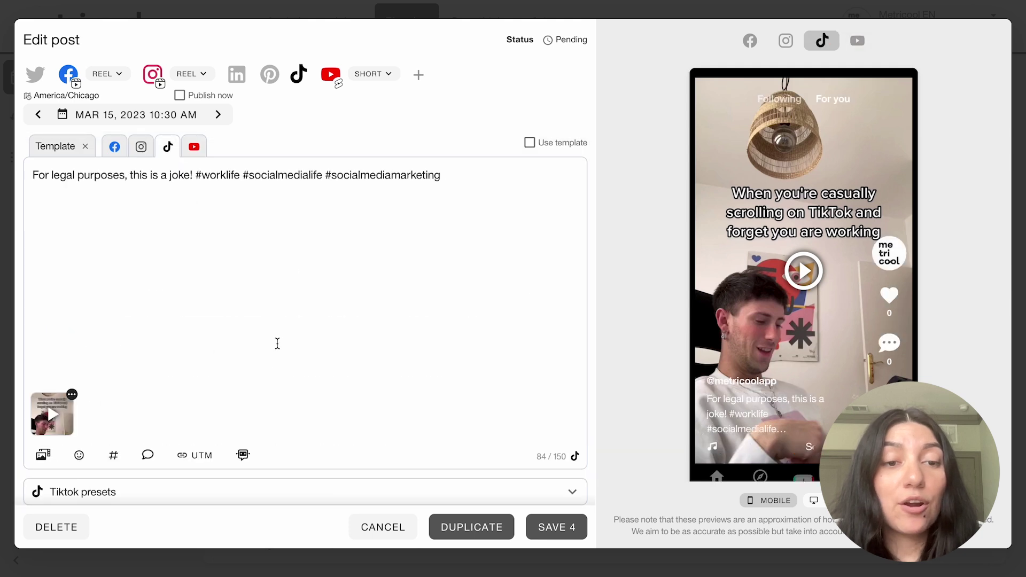
pyautogui.click(141, 147)
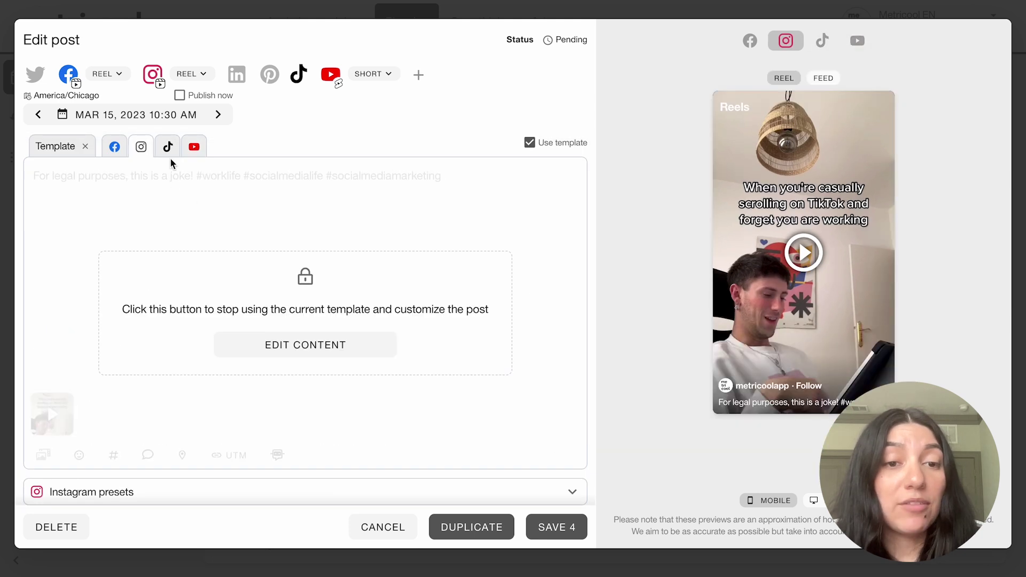
pyautogui.click(298, 347)
pyautogui.click(116, 152)
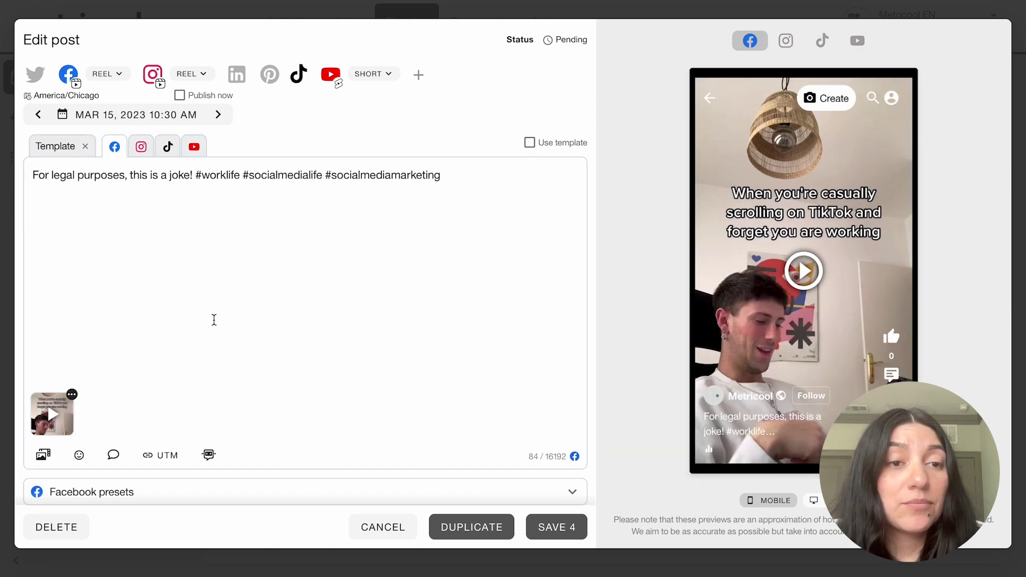
pyautogui.click(139, 146)
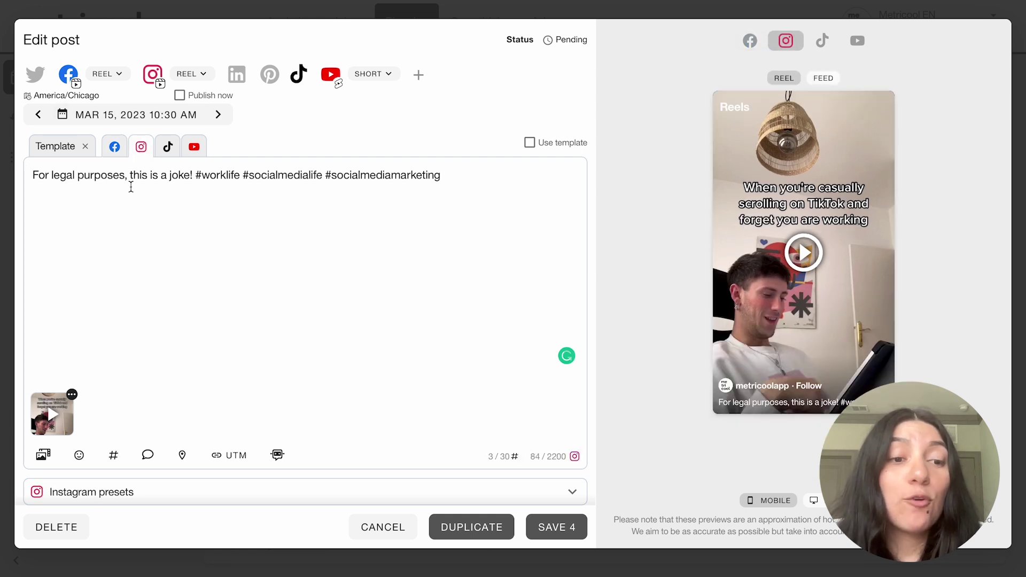
# Step: Select the frame at 0m 3.59s as the Instagram reel's cover
pyautogui.click(72, 394)
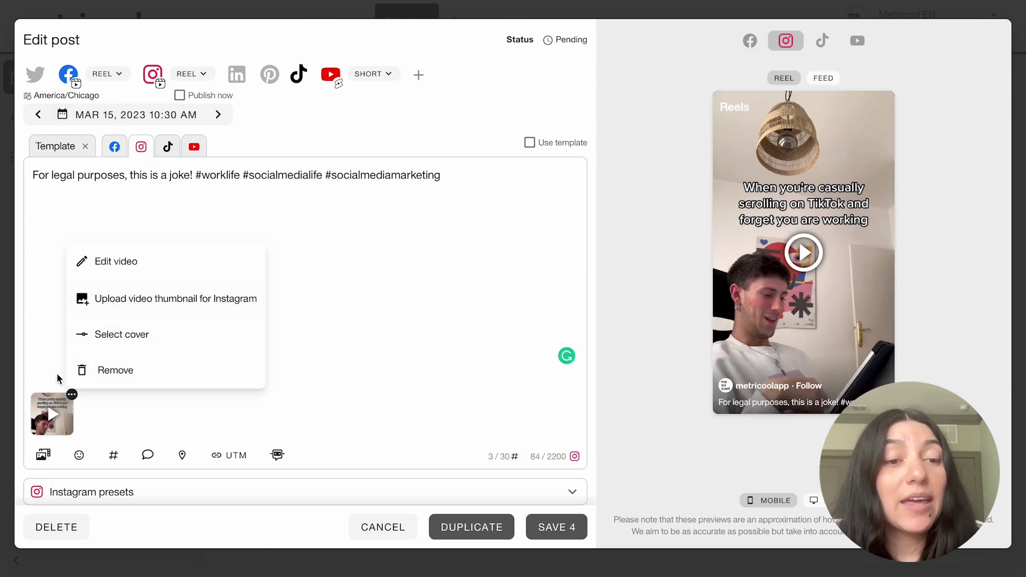
pyautogui.click(137, 335)
pyautogui.moveTo(284, 425); pyautogui.dragTo(412, 420)
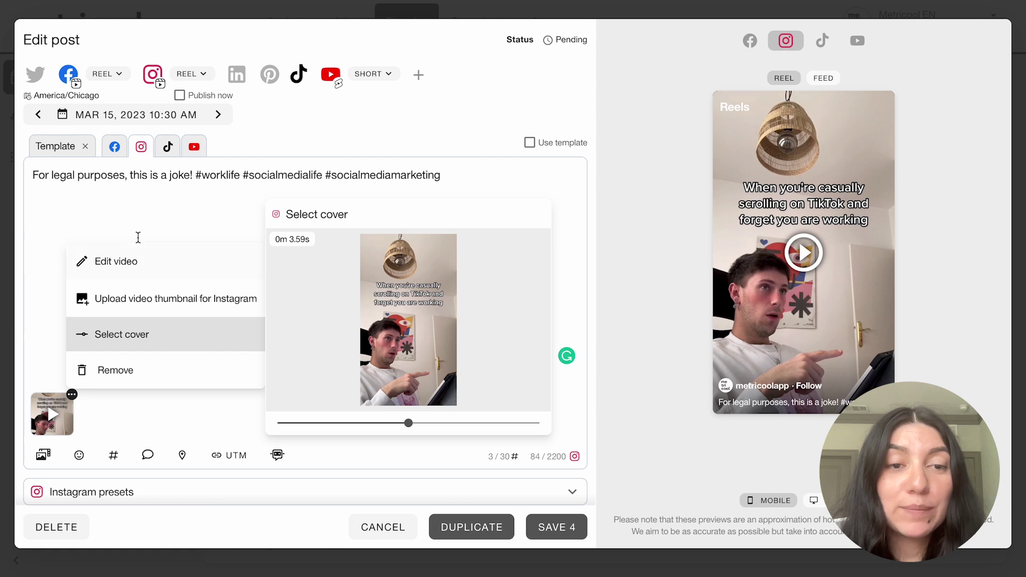
pyautogui.click(157, 230)
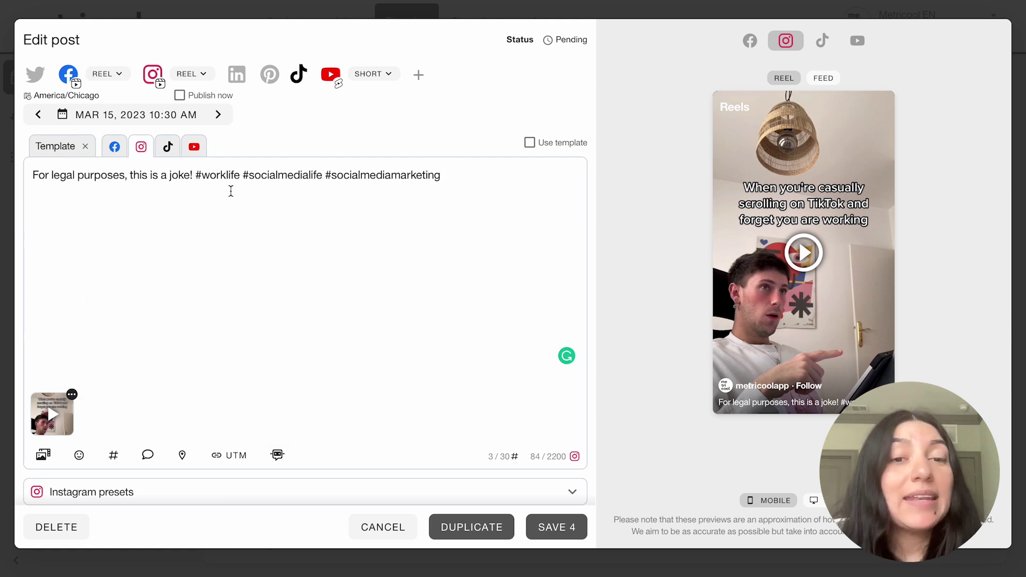
# Step: Review the Facebook, Instagram, TikTok and YouTube versions and save the post for all four networks
pyautogui.click(114, 146)
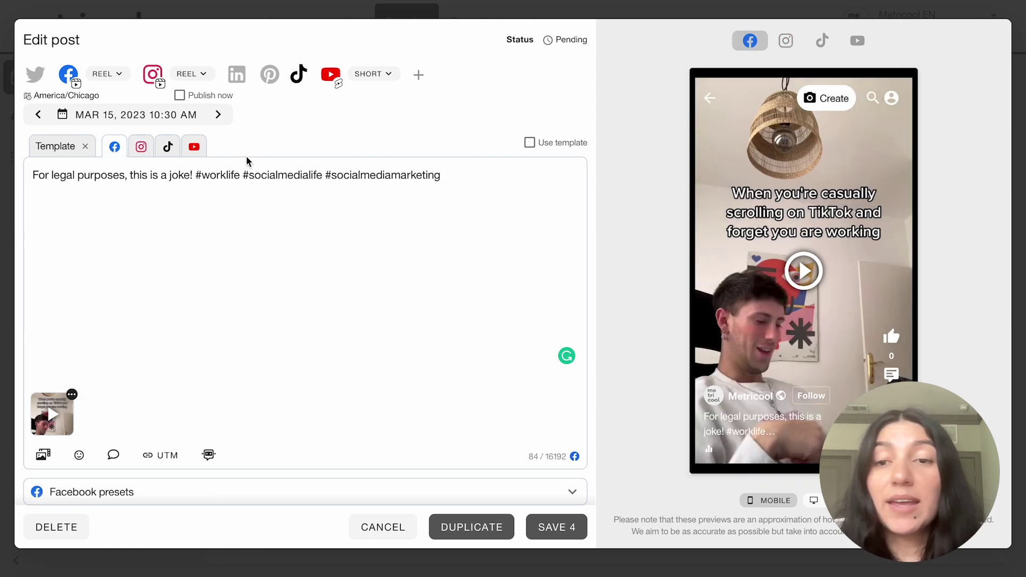
pyautogui.click(140, 149)
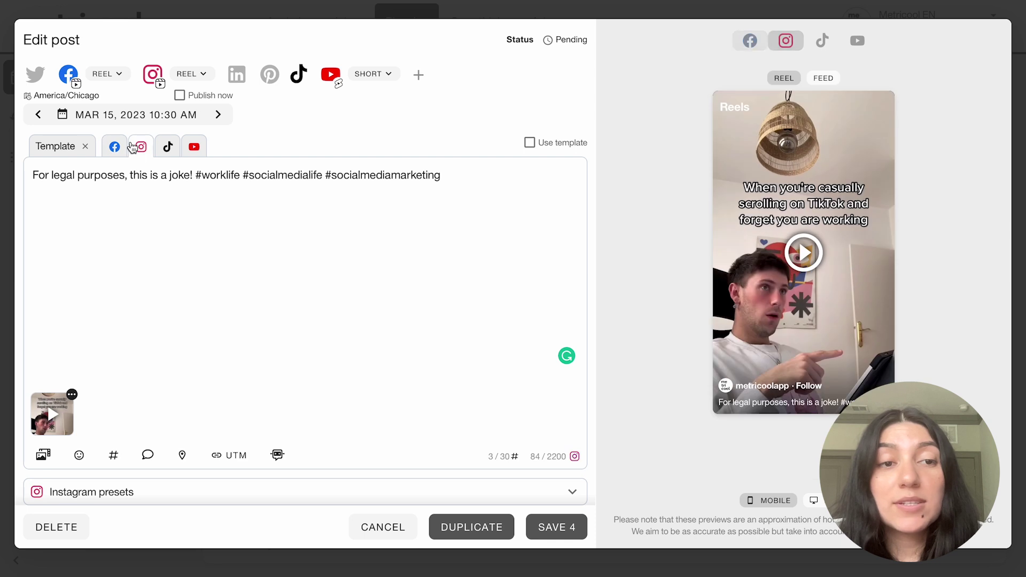
pyautogui.click(166, 147)
pyautogui.click(194, 146)
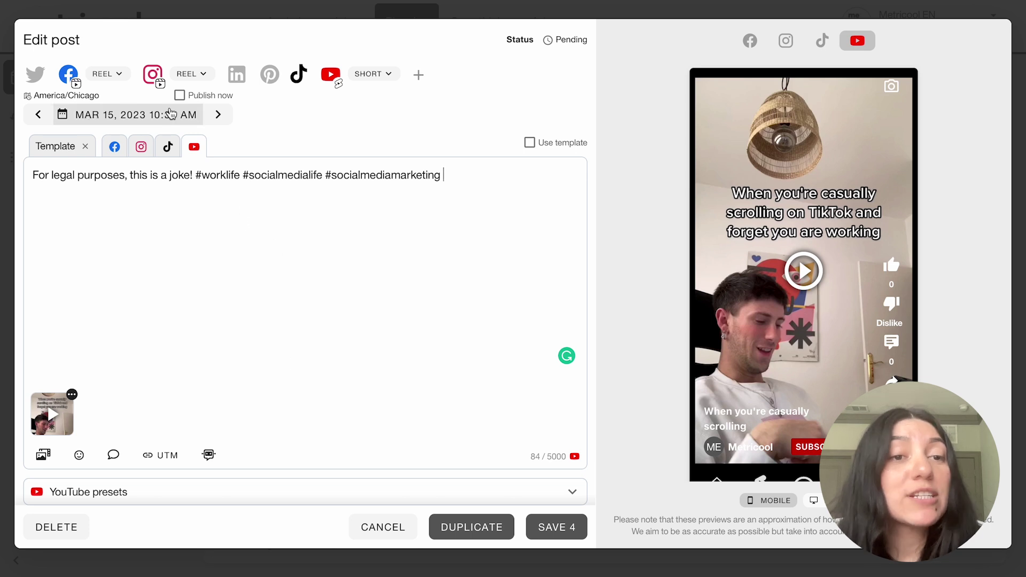
pyautogui.click(558, 533)
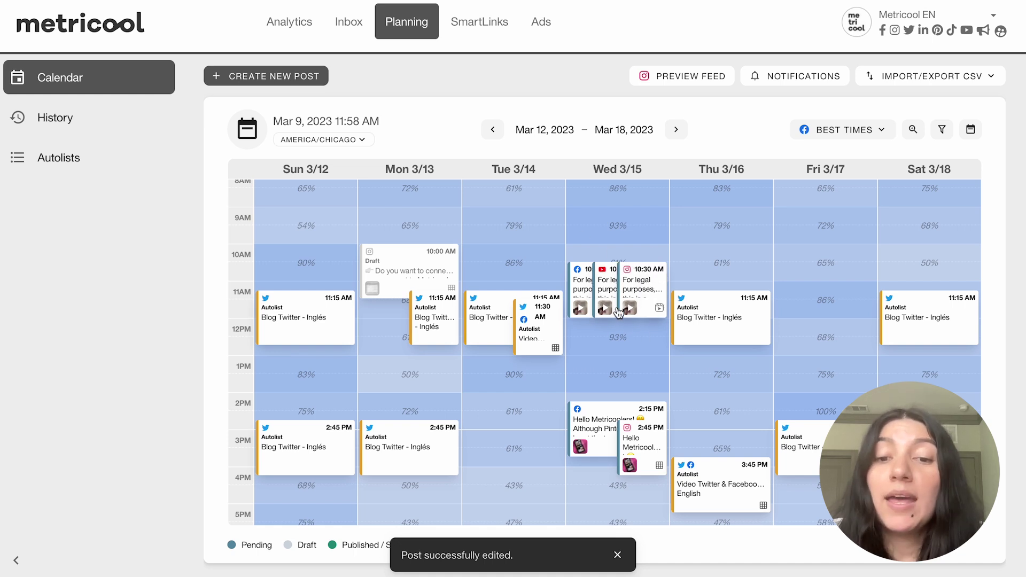
# Step: Inspect the separate Wednesday 3/15 posts on the calendar, opening the Instagram reel and closing it without changes
pyautogui.scroll(-1, 589, 338)
pyautogui.scroll(1, 587, 336)
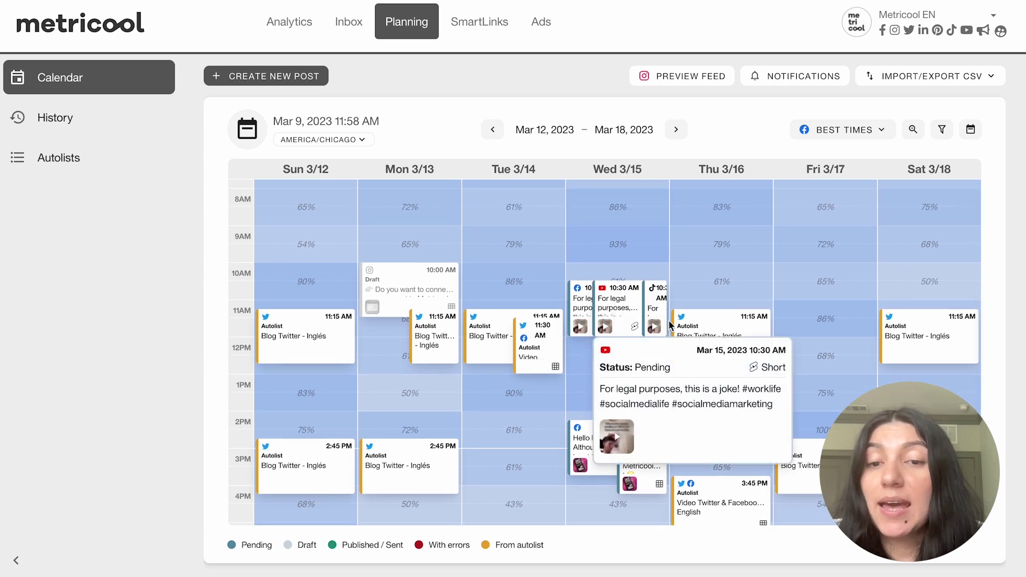
pyautogui.click(626, 299)
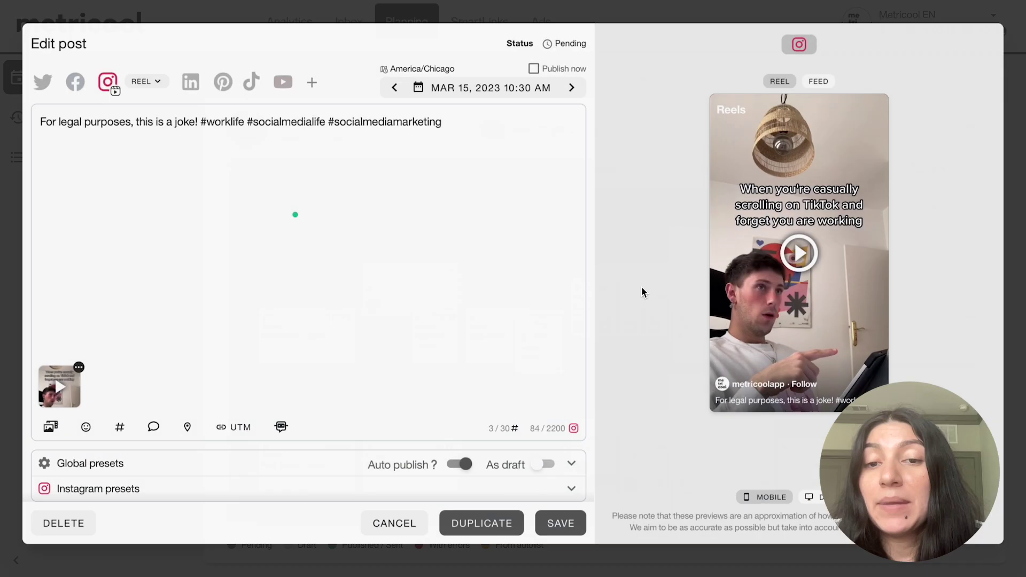
pyautogui.click(391, 525)
# Step: Show Instagram's best times on the calendar and reschedule the Instagram reel to Friday 3/17 at 2:00 PM
pyautogui.click(843, 129)
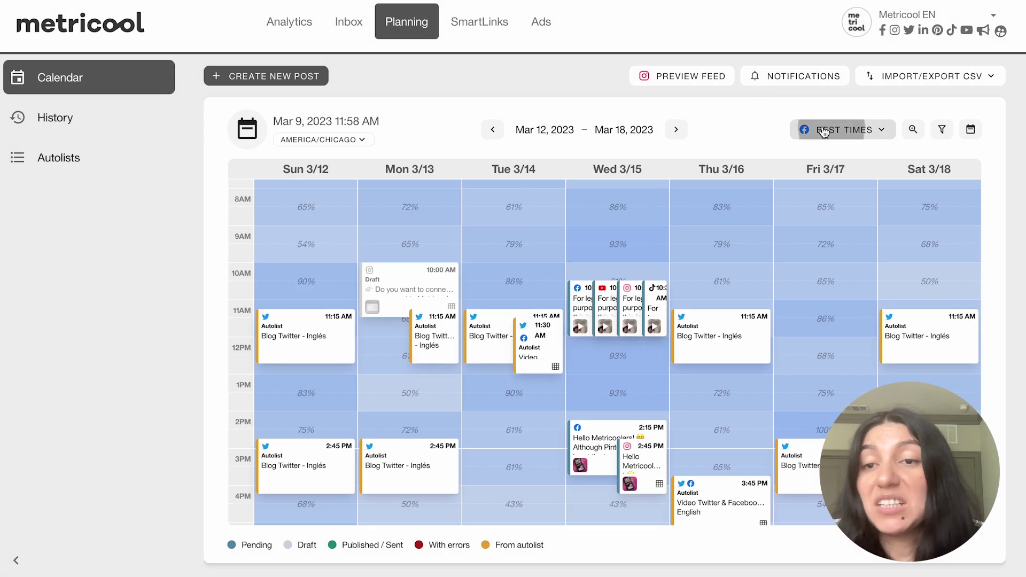
pyautogui.click(747, 210)
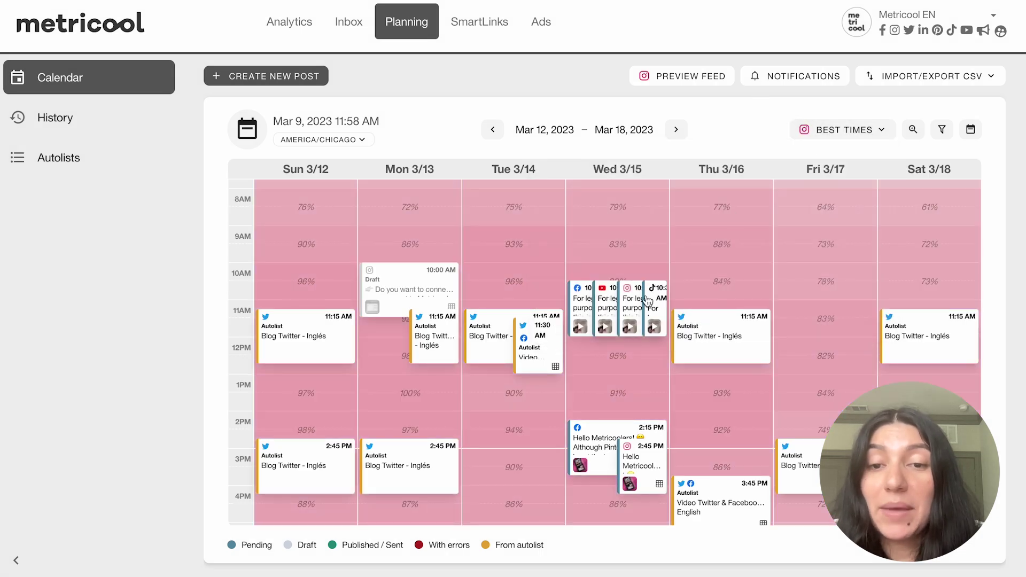
pyautogui.moveTo(633, 302); pyautogui.dragTo(831, 399)
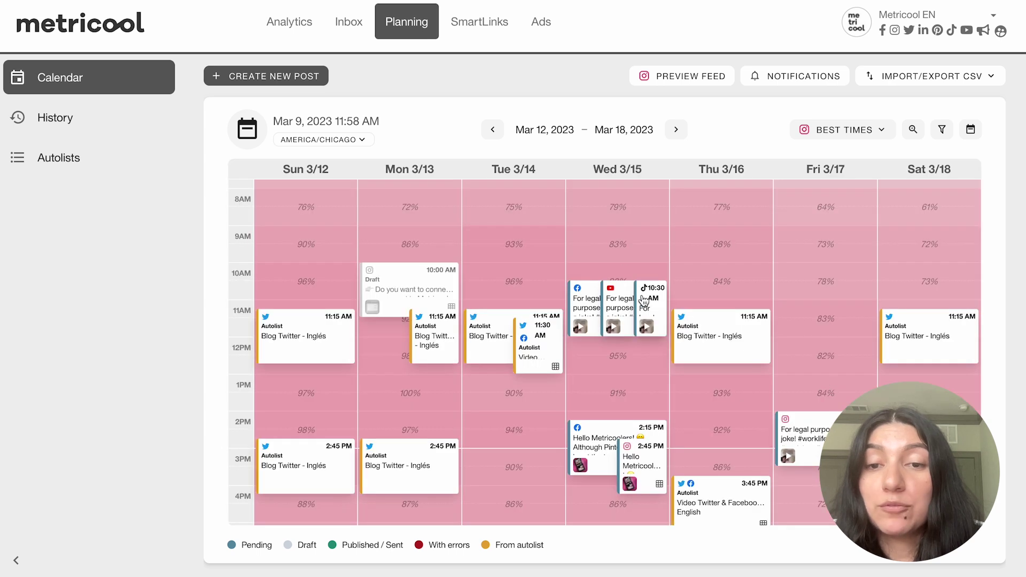
# Step: Using TikTok's best times, reschedule the TikTok video to Friday 3/17 at 2:00 PM and the Facebook and YouTube versions to 12:00 PM
pyautogui.moveTo(640, 292); pyautogui.dragTo(785, 268)
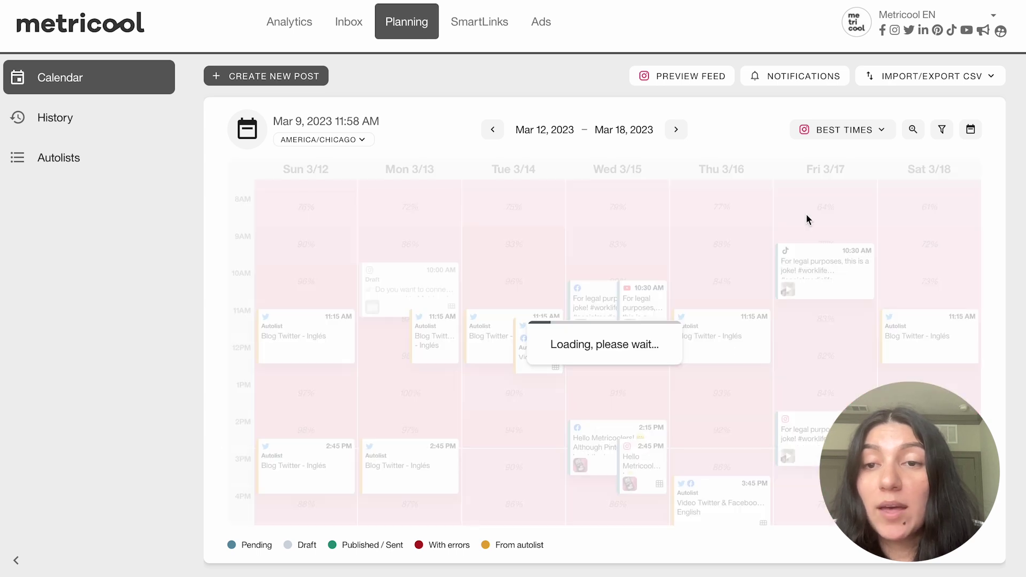
pyautogui.click(839, 131)
pyautogui.click(841, 212)
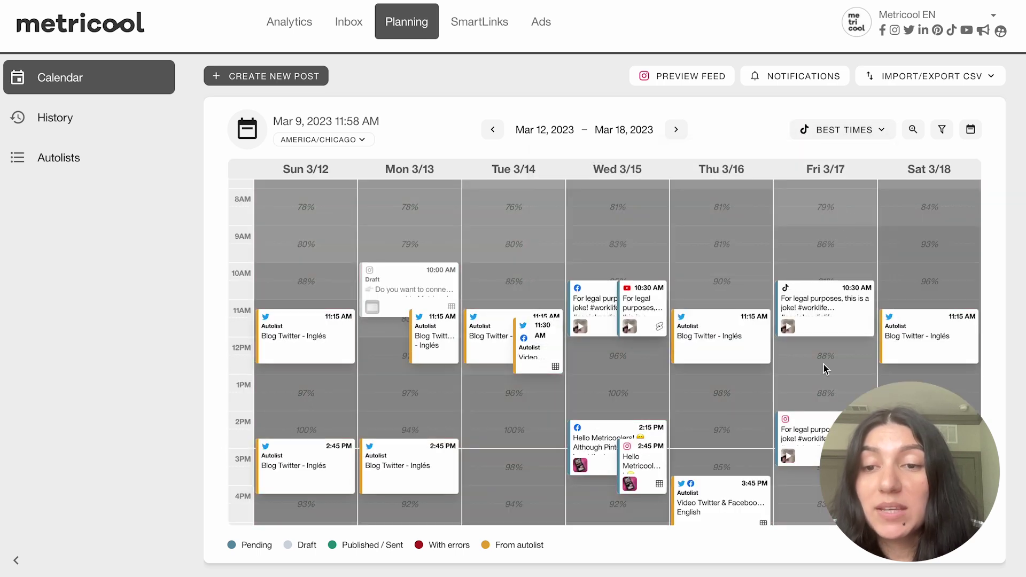
pyautogui.scroll(-5, 825, 369)
pyautogui.scroll(3, 825, 369)
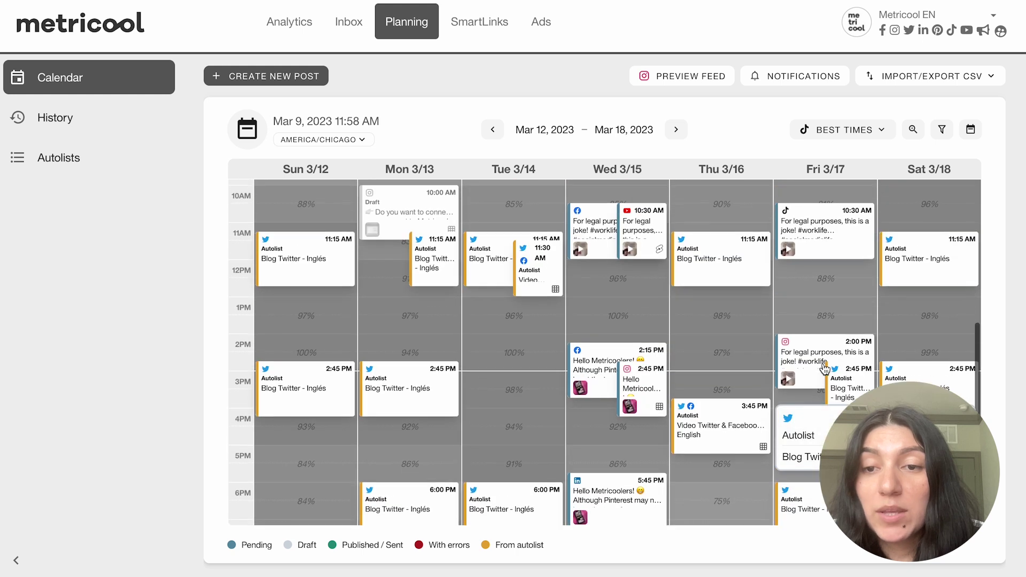
pyautogui.moveTo(816, 219); pyautogui.dragTo(816, 313)
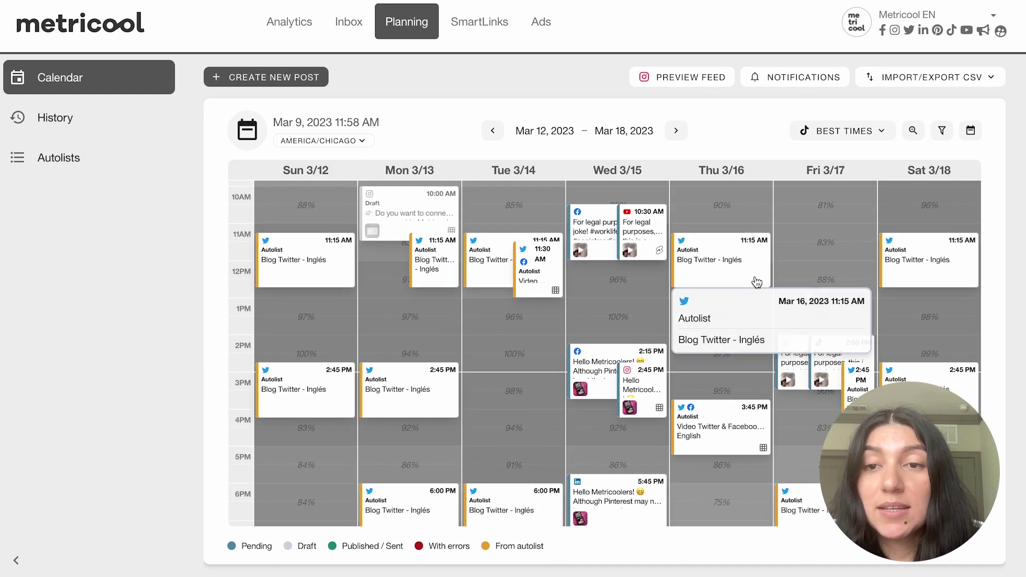
pyautogui.moveTo(641, 224); pyautogui.dragTo(784, 241)
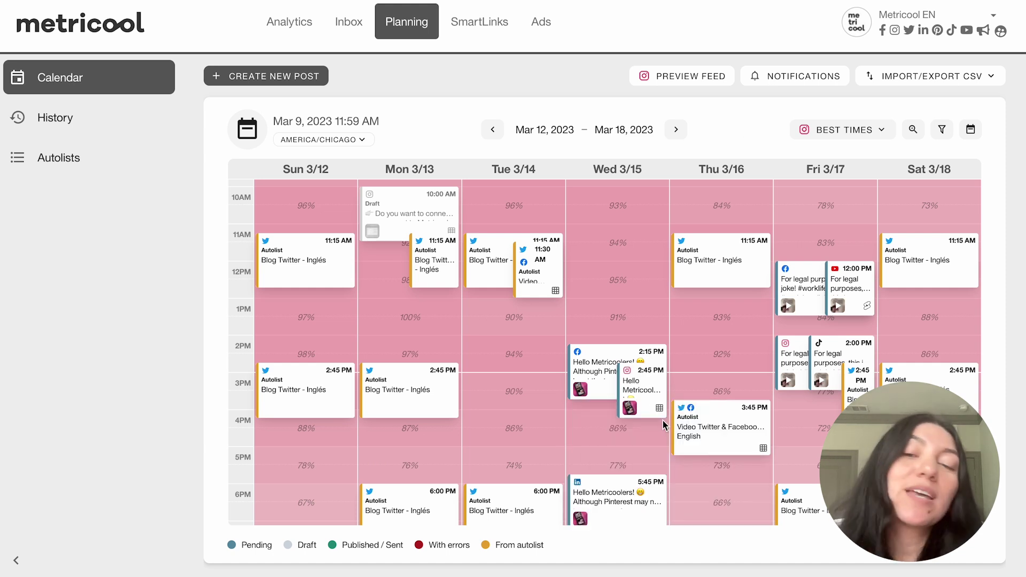
# Step: Open the image of Wednesday's 2:45 PM Instagram post in the Image Editor
pyautogui.click(650, 392)
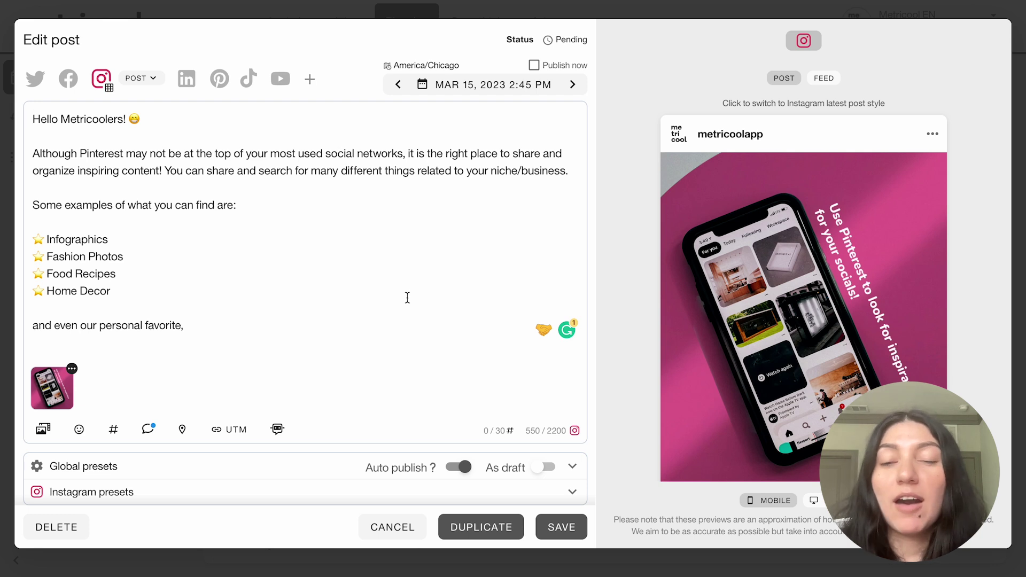
pyautogui.click(72, 370)
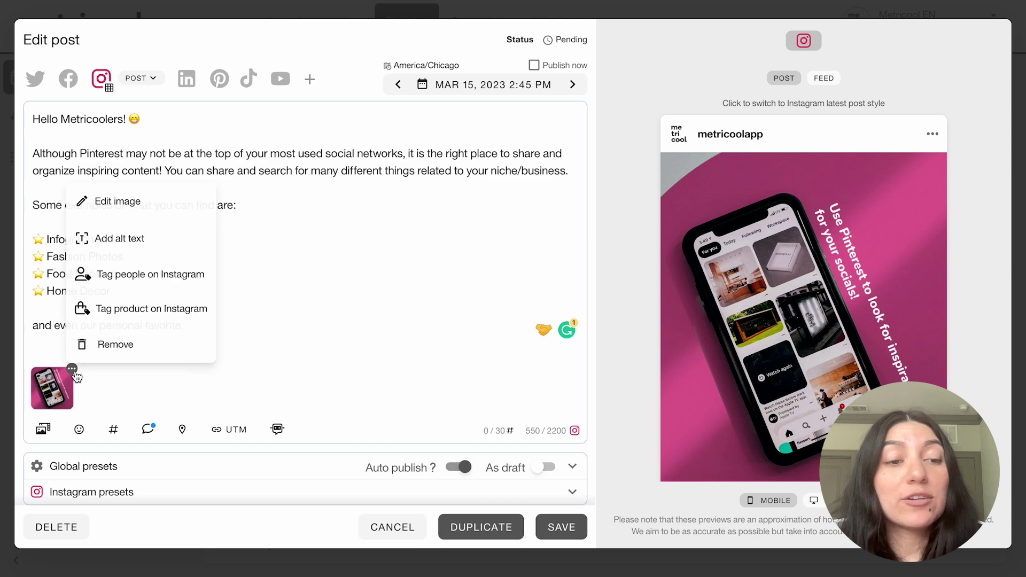
pyautogui.click(111, 214)
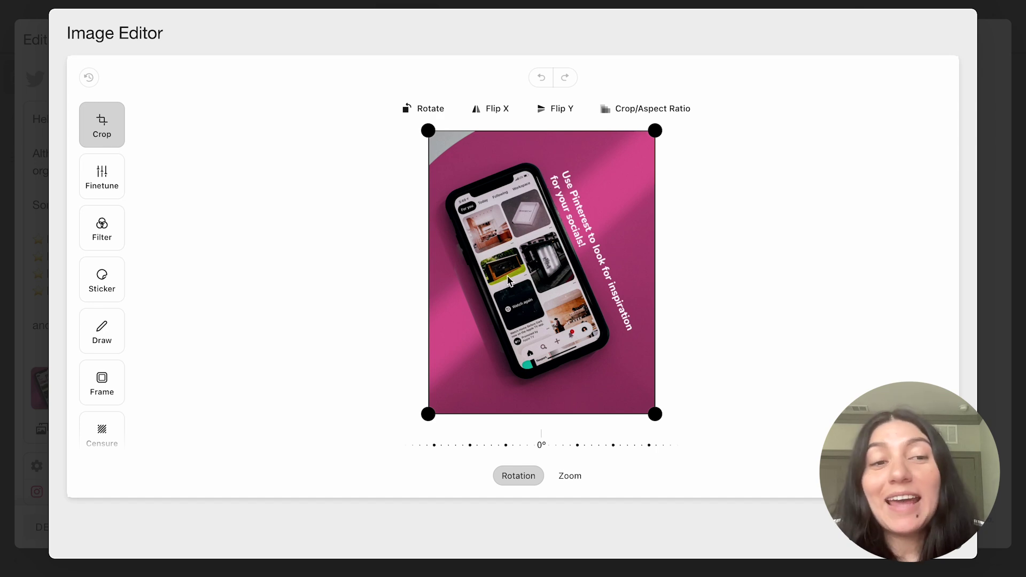
# Step: Examine the image editor's Finetune, Filter, Sticker, Draw and Frame tools and return to Crop
pyautogui.click(102, 188)
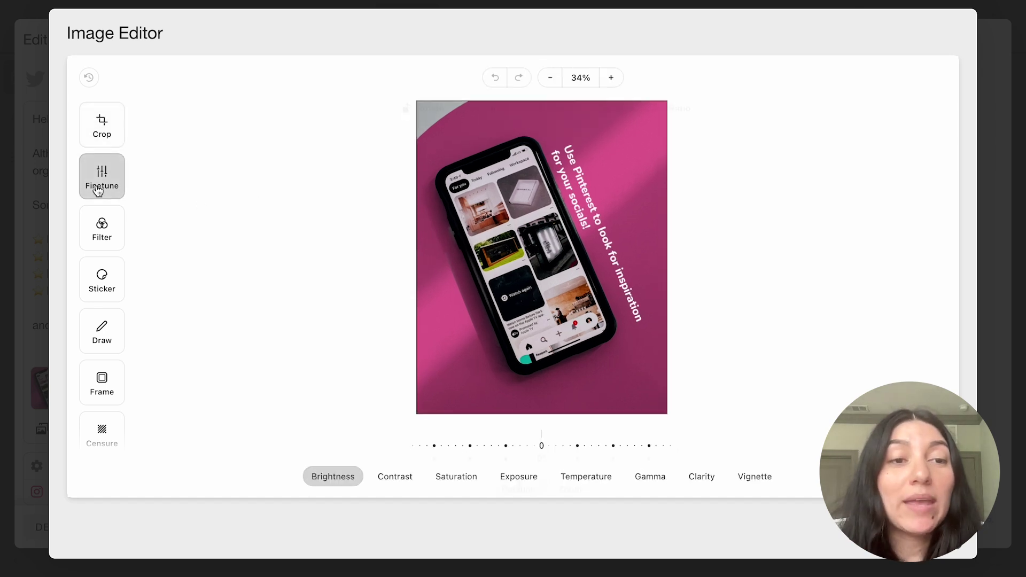
pyautogui.click(103, 133)
pyautogui.click(106, 194)
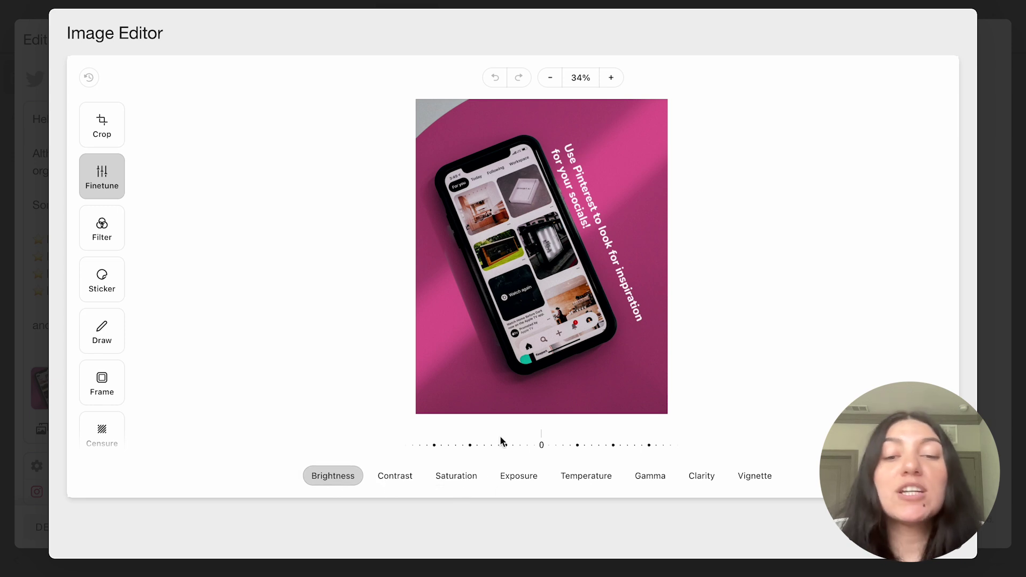
pyautogui.click(105, 243)
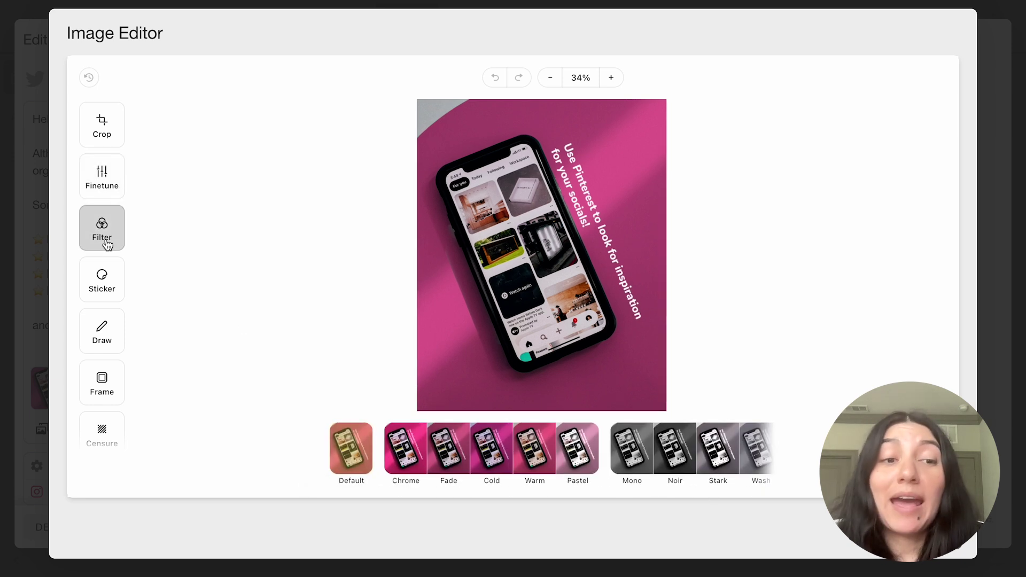
pyautogui.click(107, 275)
pyautogui.click(114, 349)
pyautogui.click(119, 375)
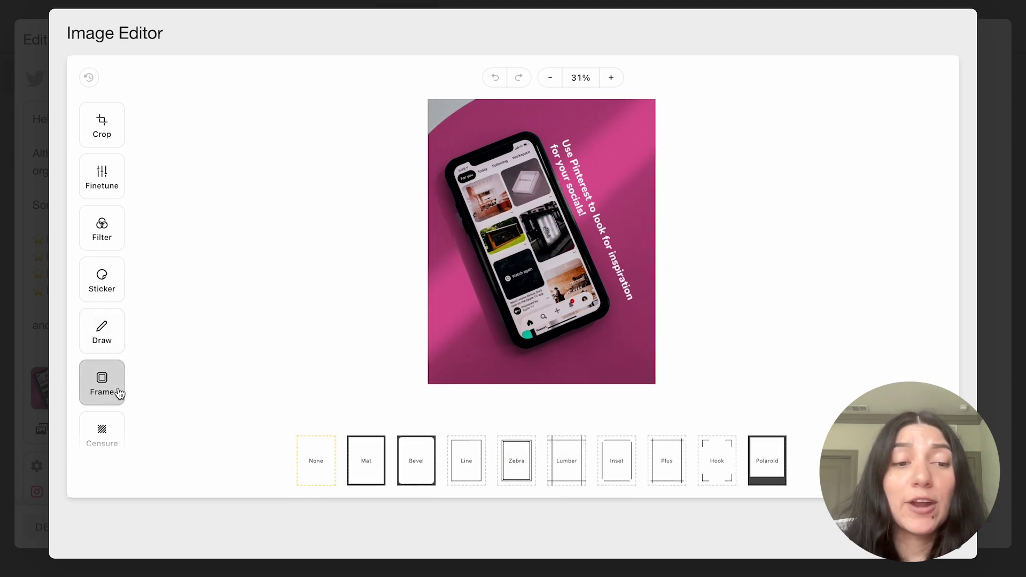
pyautogui.click(110, 150)
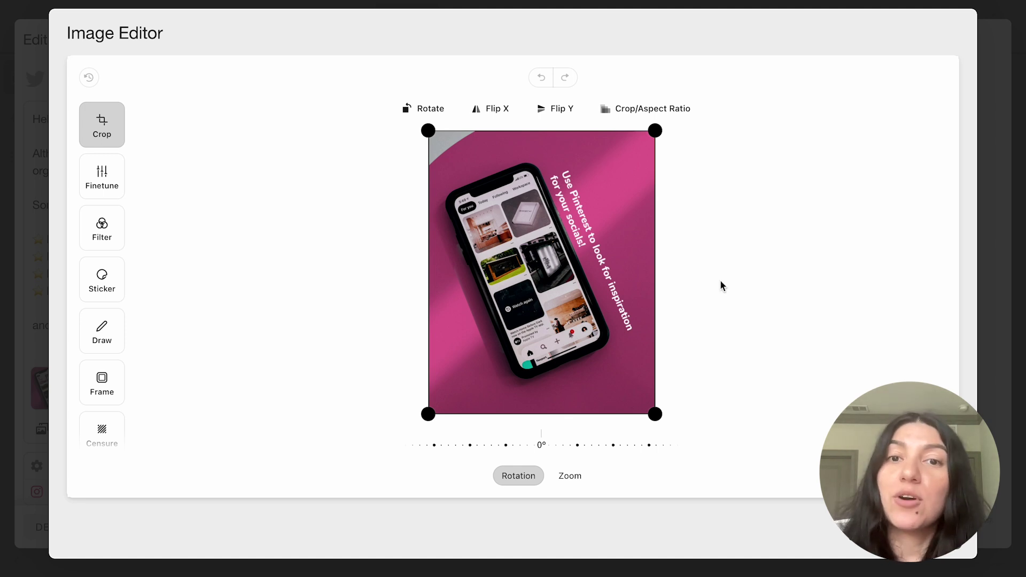
# Step: Examine the landscape and portrait aspect-ratio presets for cropping the image, leaving the crop set to Custom
pyautogui.click(629, 117)
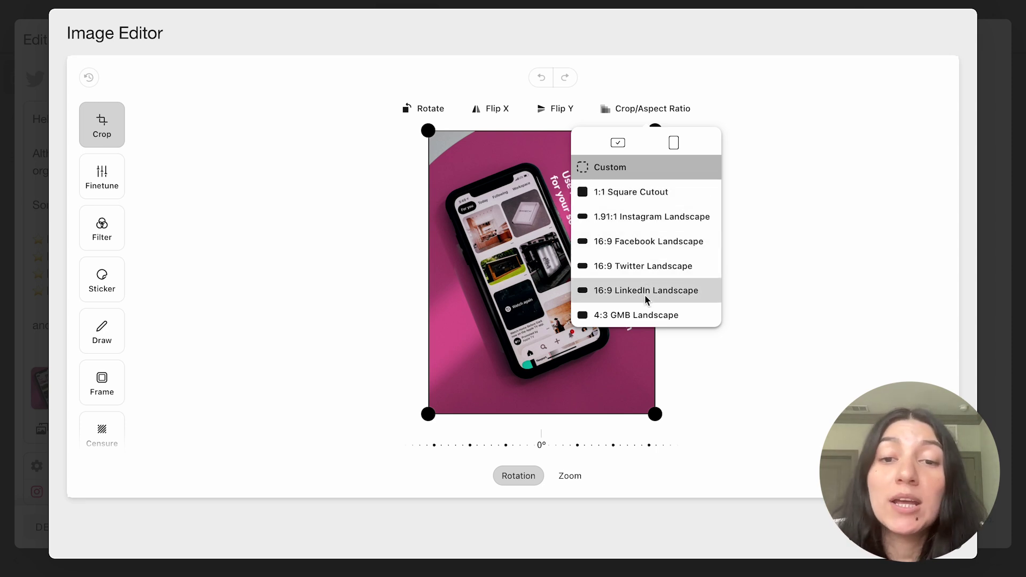
pyautogui.click(673, 142)
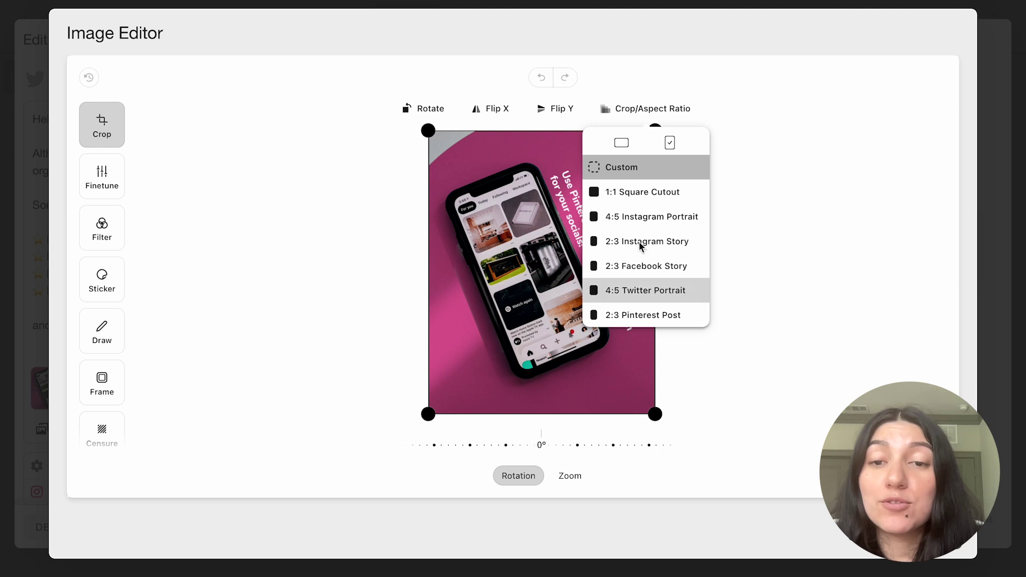
pyautogui.click(360, 198)
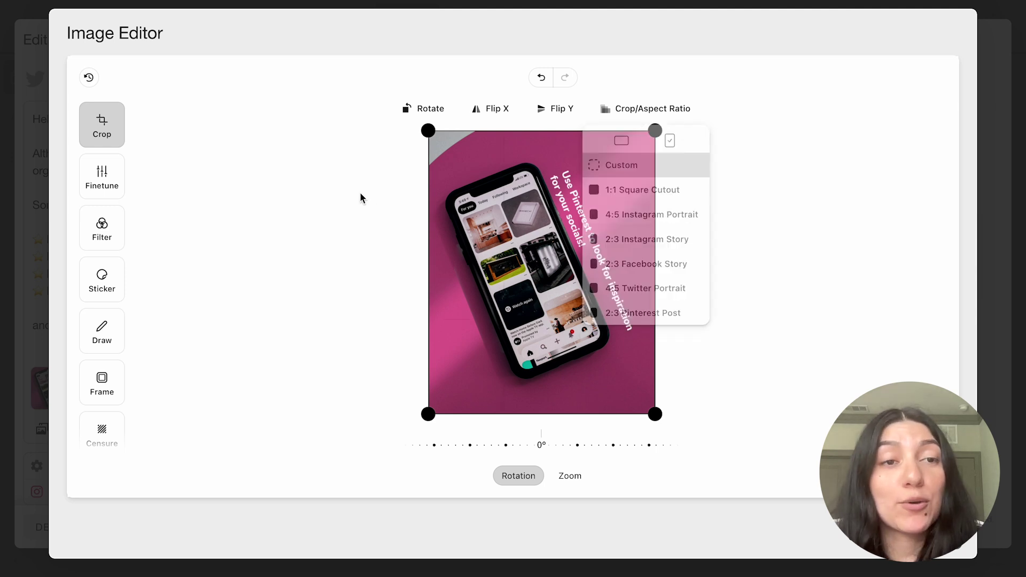
# Step: Leave the image editor discarding its changes, and tag the Instagram account pinterest on the phone in the post's image
pyautogui.press('Escape')
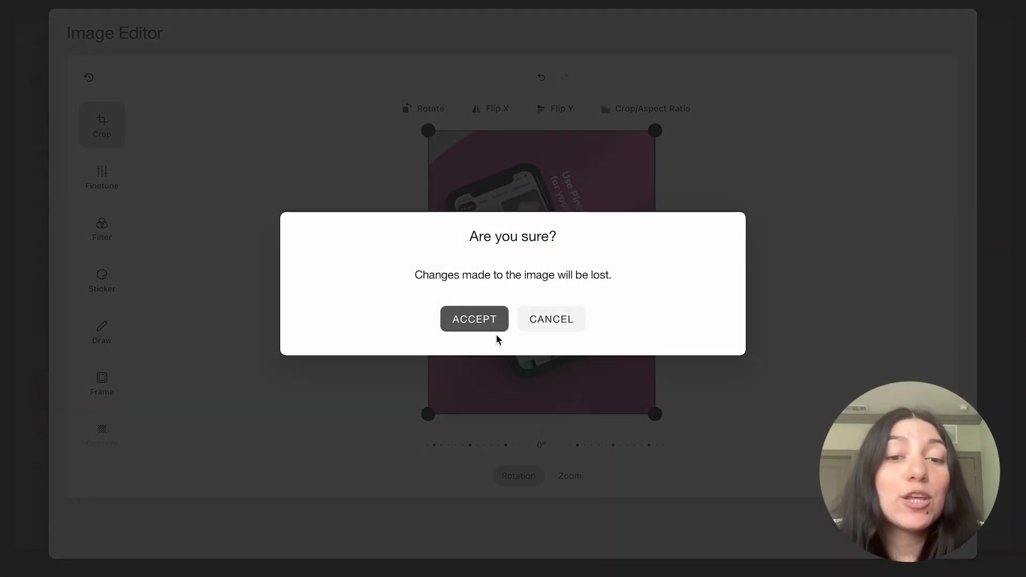
pyautogui.click(483, 322)
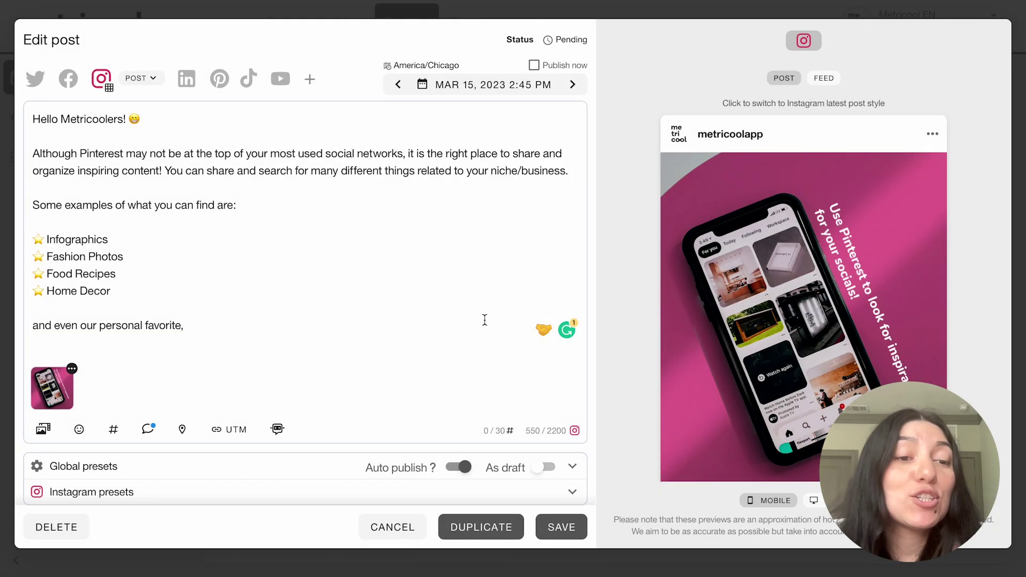
pyautogui.click(72, 368)
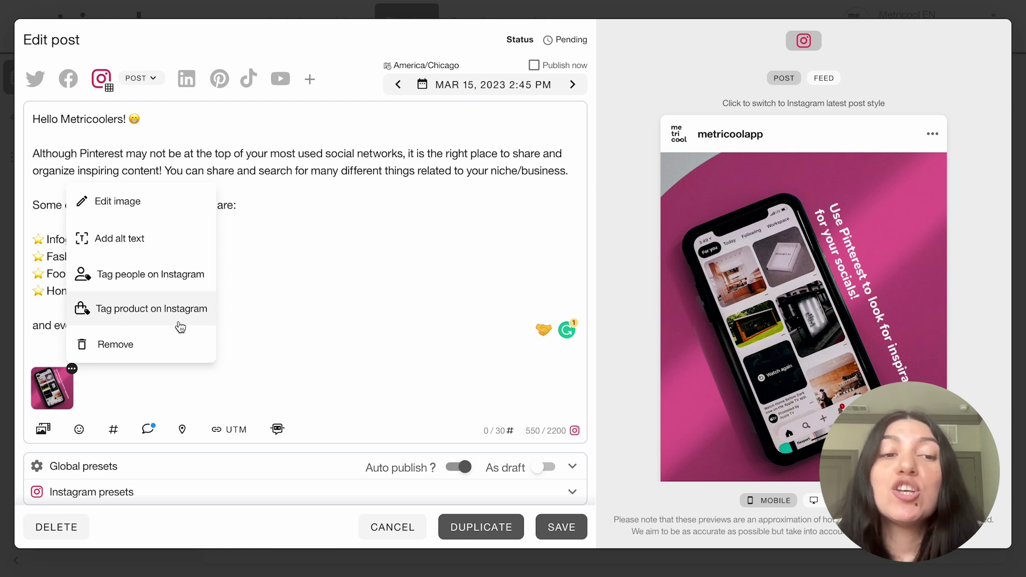
pyautogui.click(153, 273)
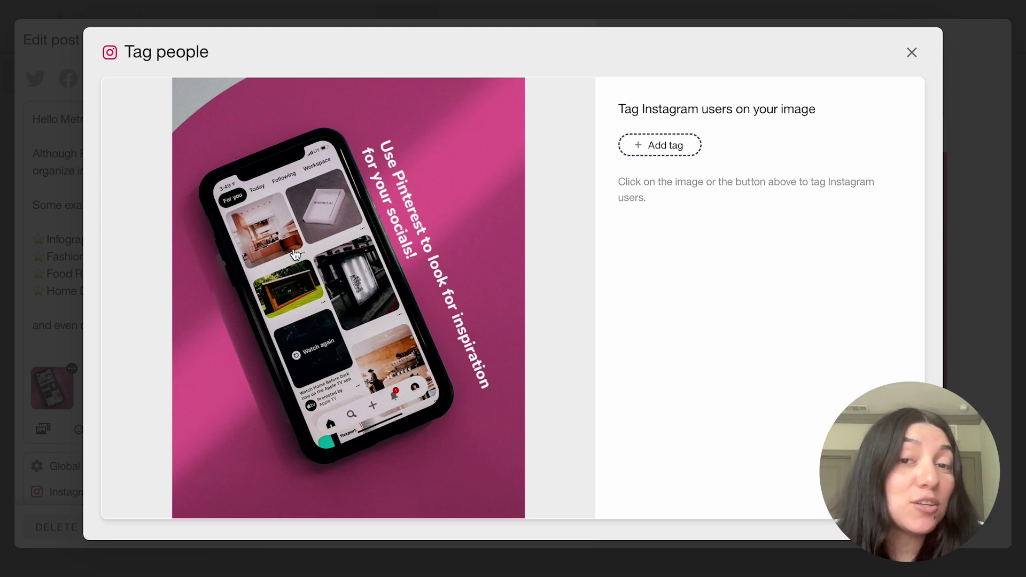
pyautogui.click(318, 267)
pyautogui.write('pintereds')
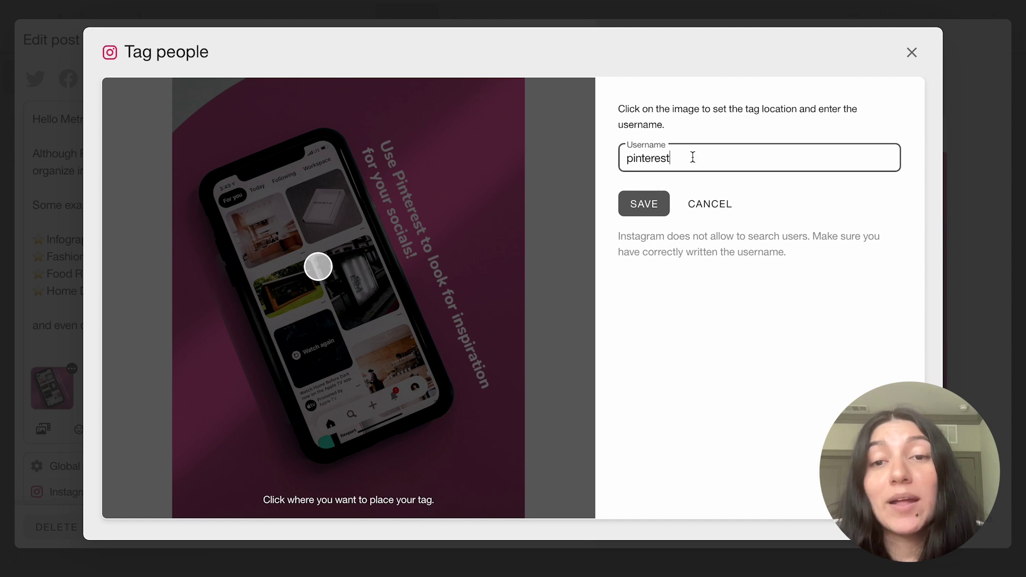
pyautogui.click(649, 203)
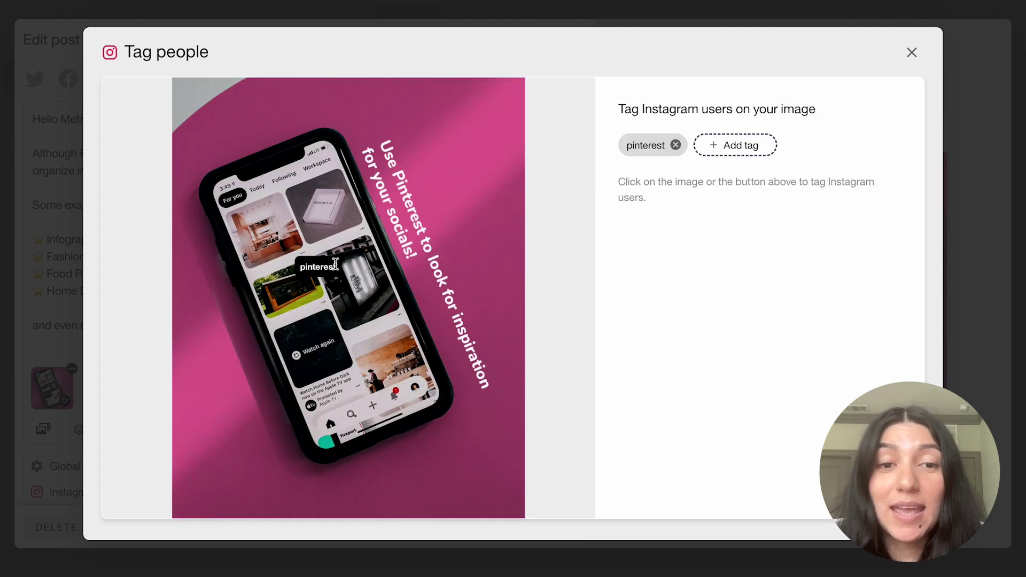
pyautogui.click(911, 54)
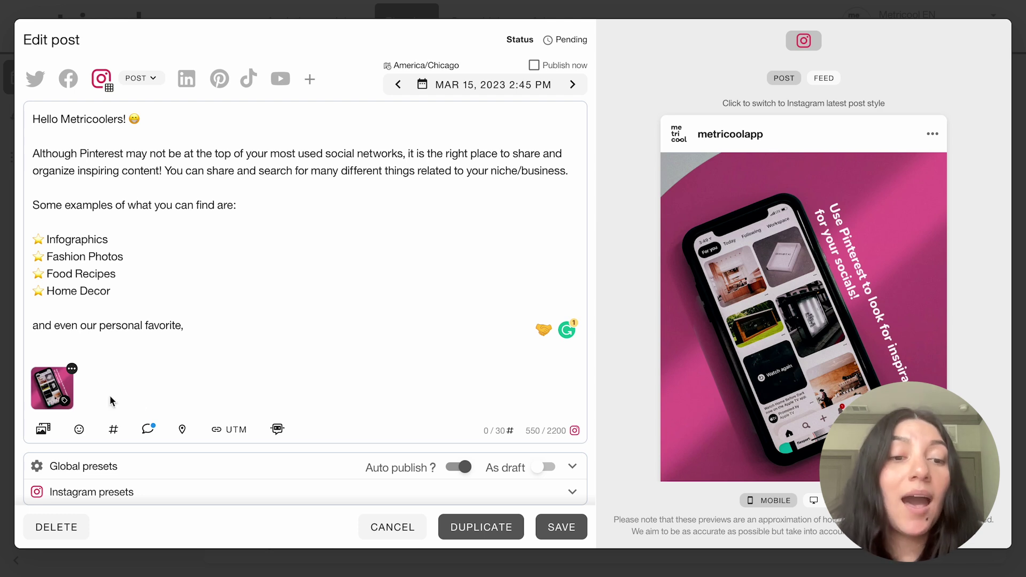
# Step: Review the post's first comment and examine how the image fits into the Instagram feed preview grid
pyautogui.click(148, 431)
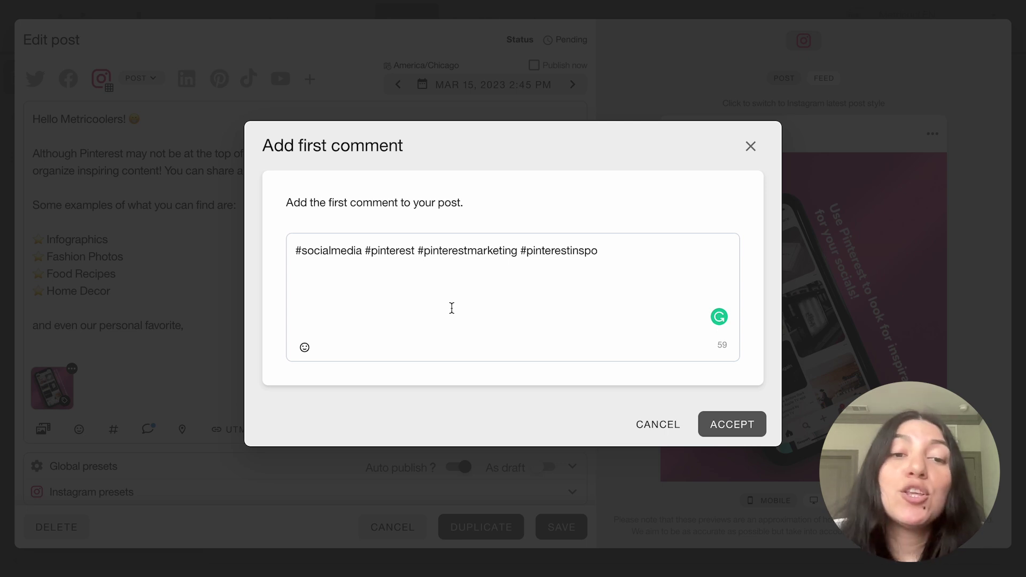
pyautogui.click(751, 146)
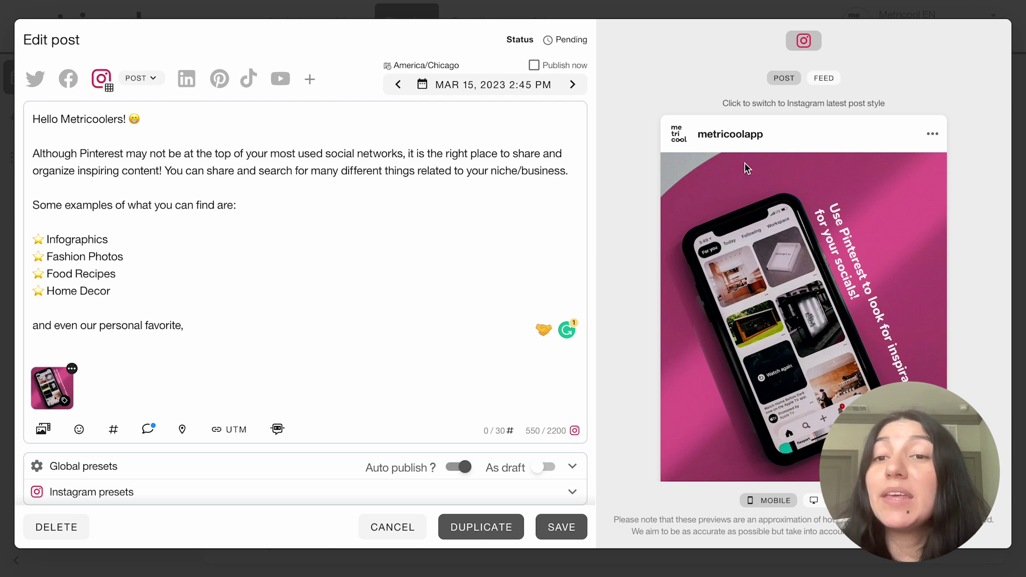
pyautogui.click(823, 80)
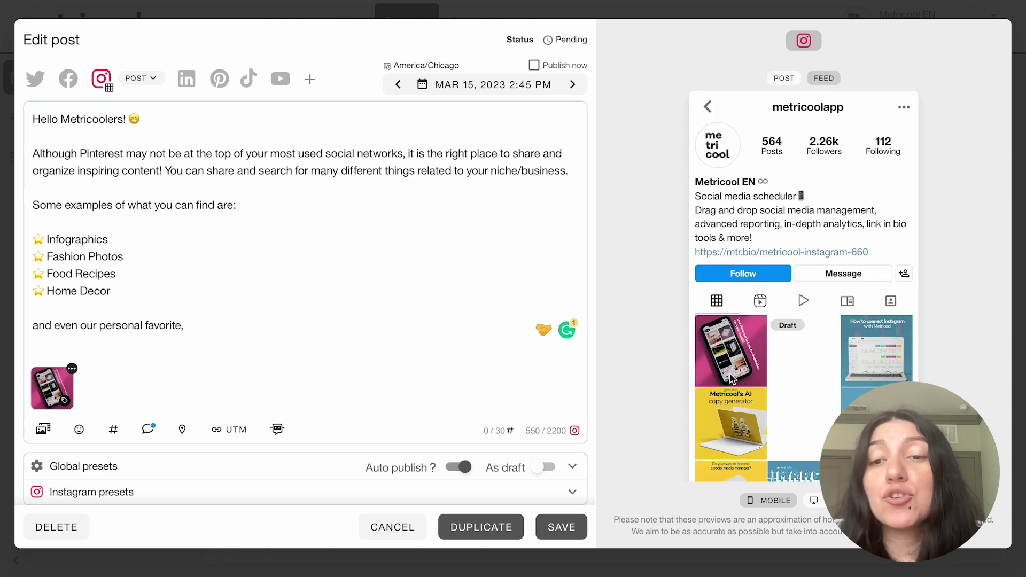
pyautogui.scroll(-3, 722, 357)
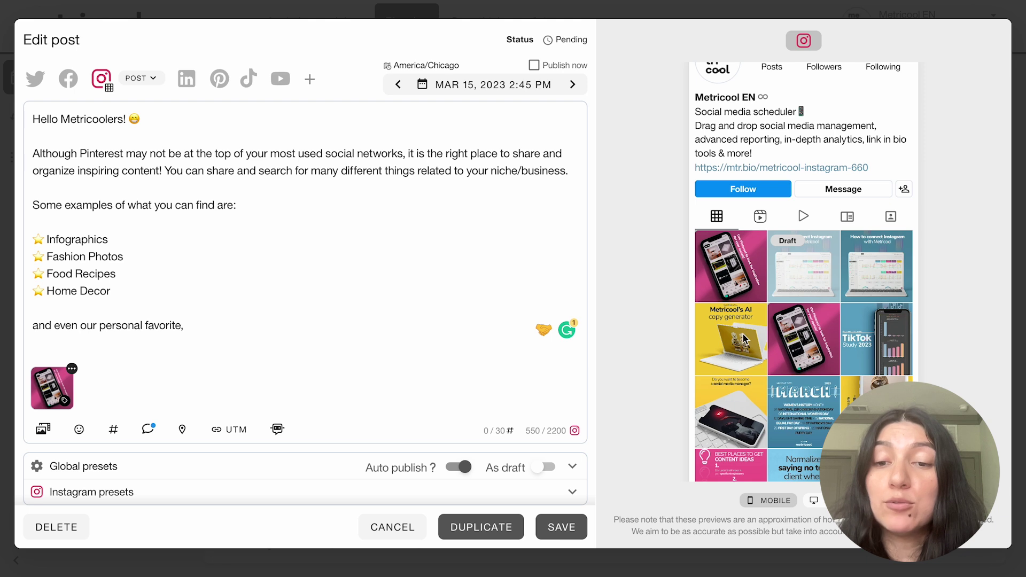
pyautogui.scroll(2, 738, 348)
pyautogui.scroll(-5, 740, 345)
pyautogui.scroll(-2, 744, 339)
pyautogui.scroll(3, 744, 339)
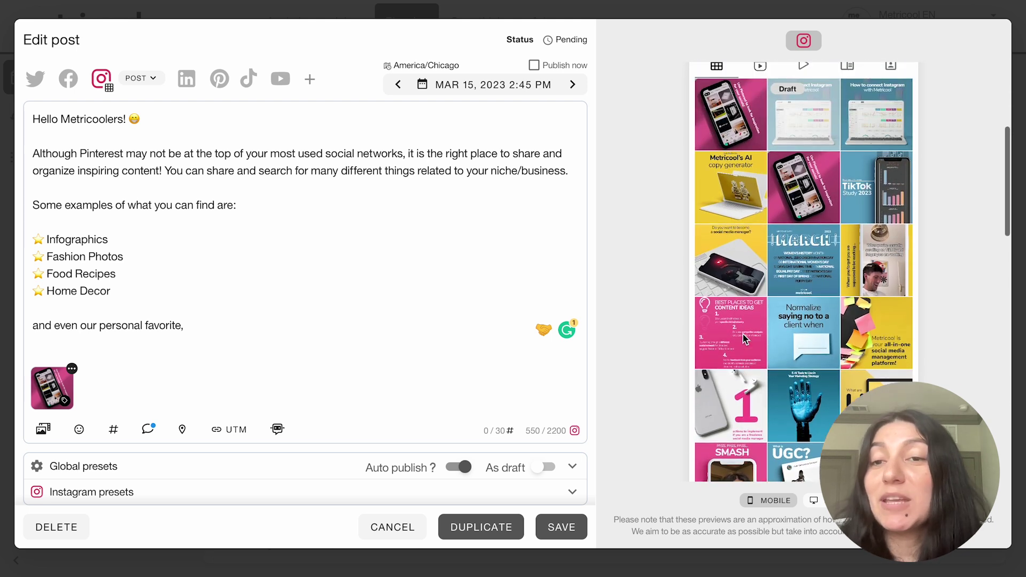
pyautogui.scroll(4, 744, 339)
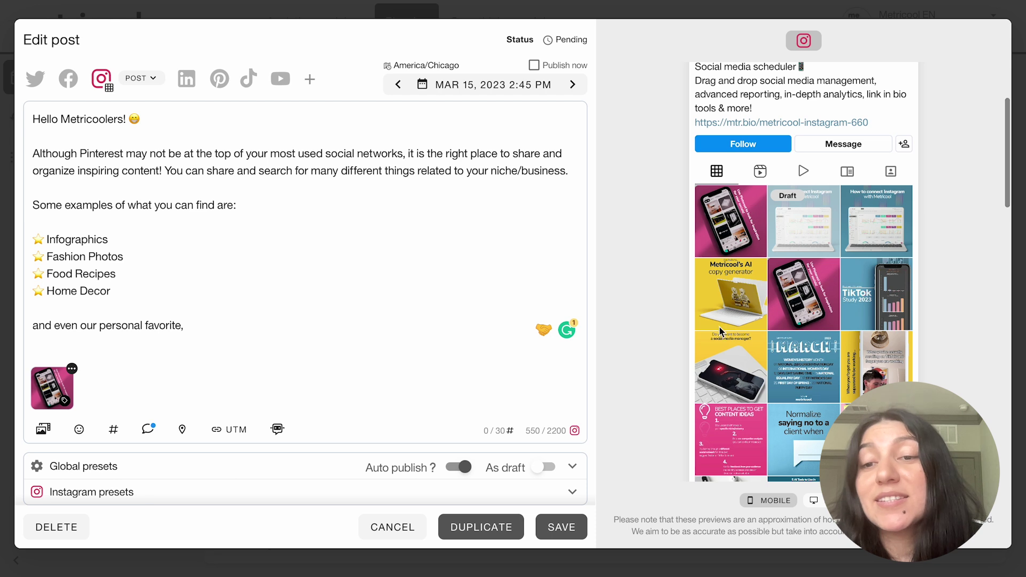
pyautogui.scroll(3, 805, 253)
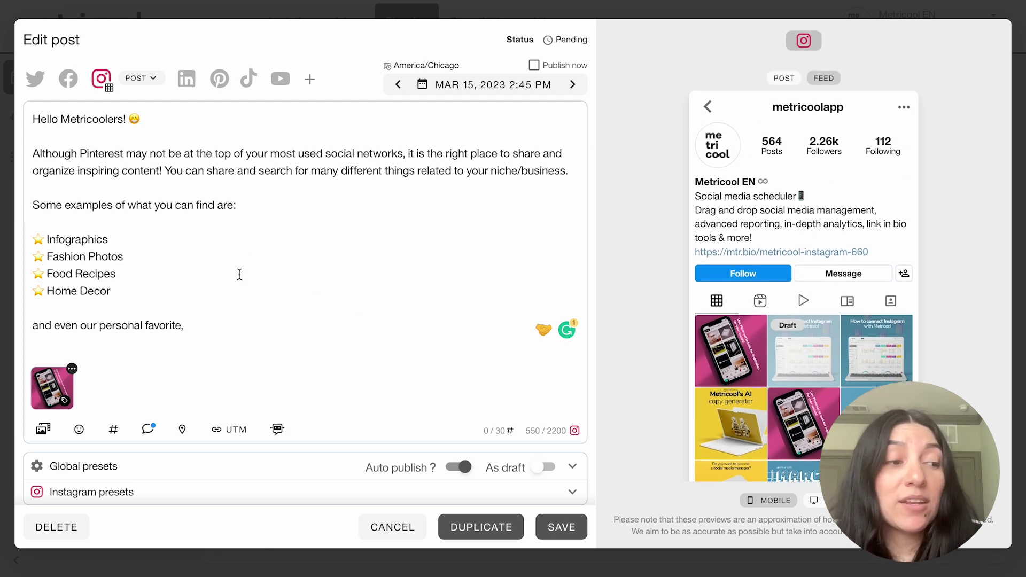
# Step: Clear the old query in the hashtag finder, view the most used Instagram hashtags, and return to the caption
pyautogui.click(113, 430)
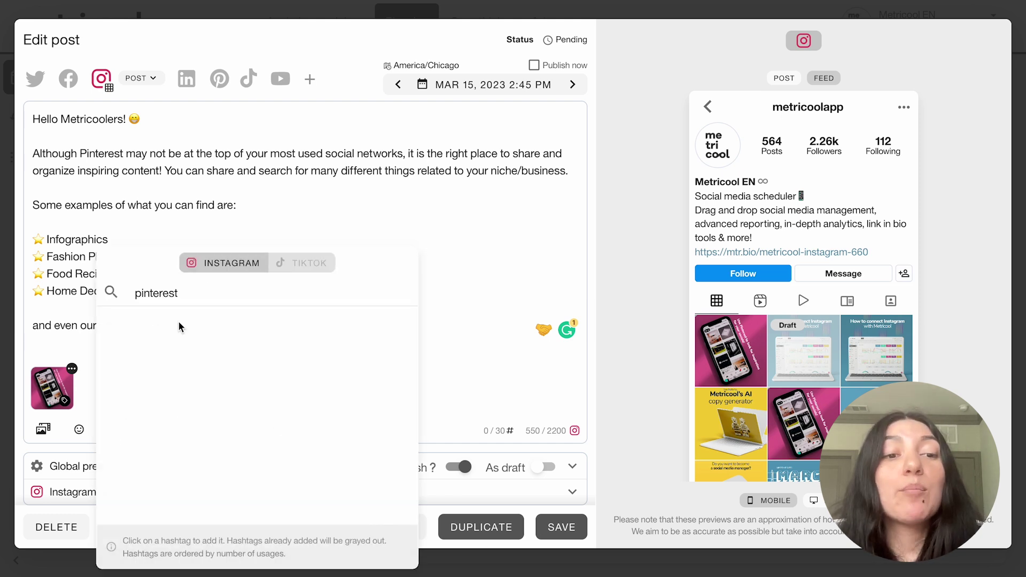
pyautogui.press('BackSpace')
pyautogui.press('BackSpace')
pyautogui.press('BackSpace')
pyautogui.press('BackSpace')
pyautogui.press('BackSpace')
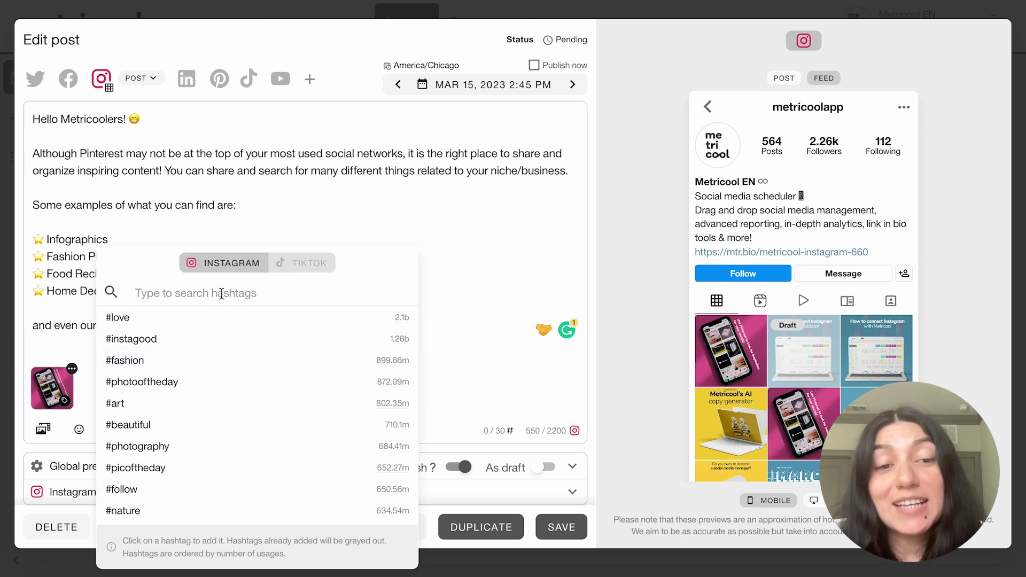
pyautogui.click(455, 256)
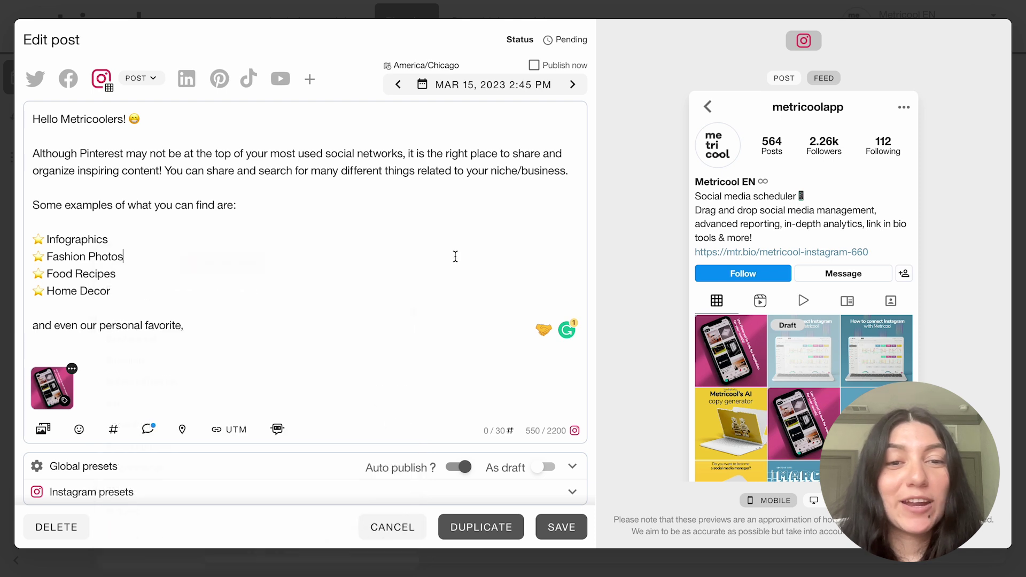
pyautogui.write("Marketing Tips ⭐  The content possibilities are endless. Don't forget about Pinterest. Trust us, it is a POWERFUL search engine. 💪  What do you use Pinterest for?")
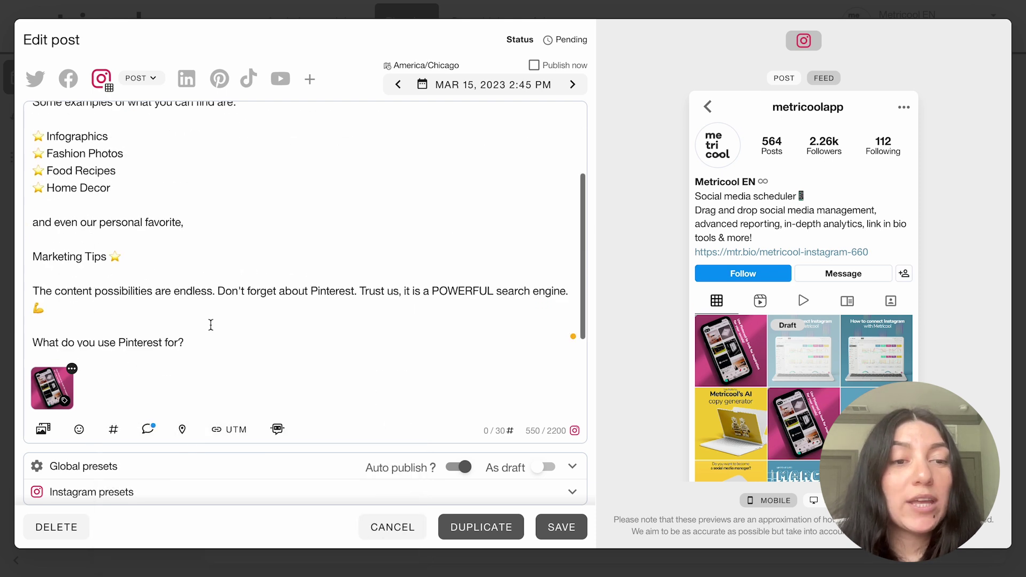
# Step: Search Instagram hashtags for pinterest and add #pinterestinspired, #pinterestphoto and #pinterestaesthetic after "and even our personal favorite," in the caption
pyautogui.click(113, 429)
pyautogui.write('p')
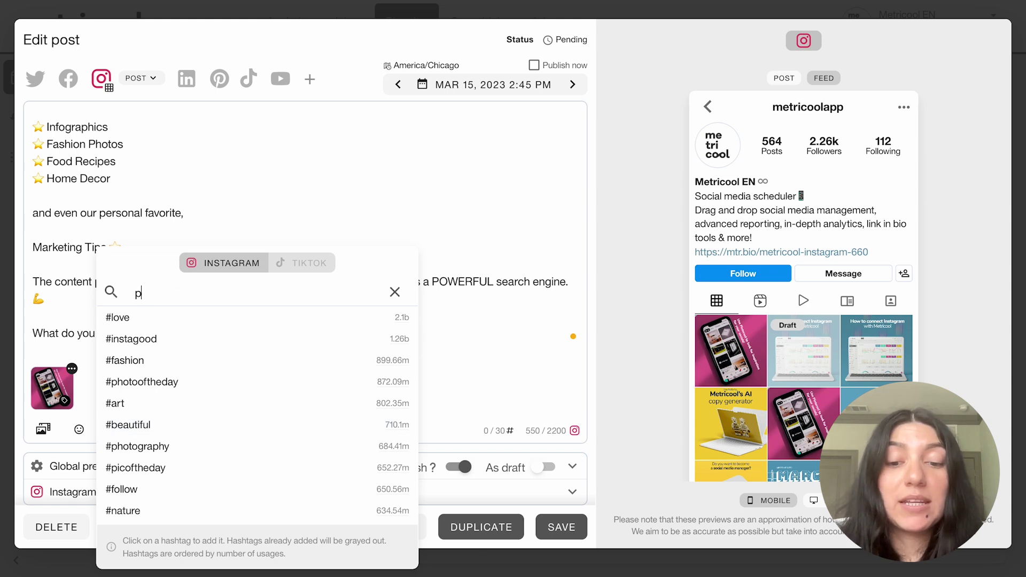
pyautogui.write('interest')
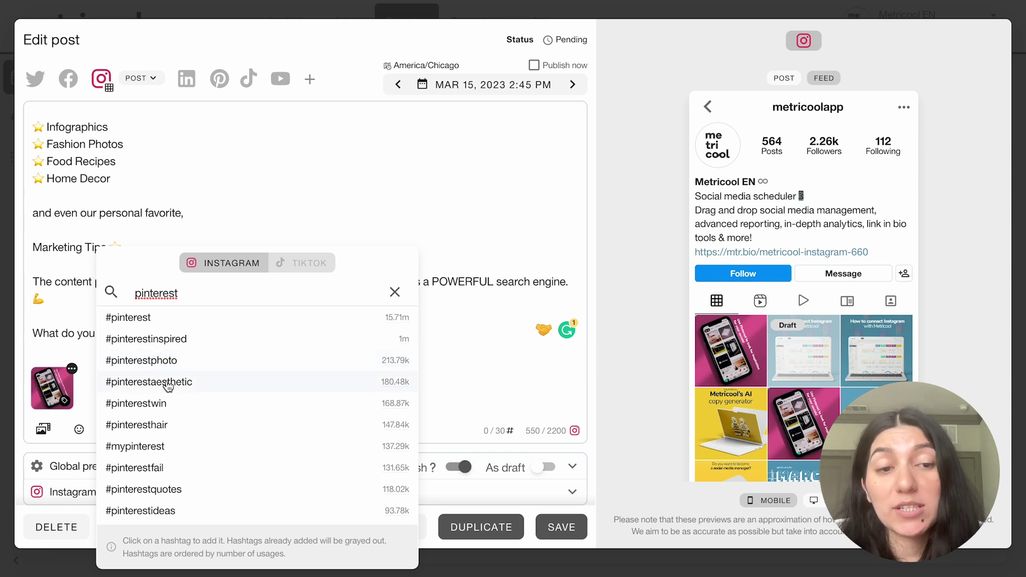
pyautogui.click(163, 344)
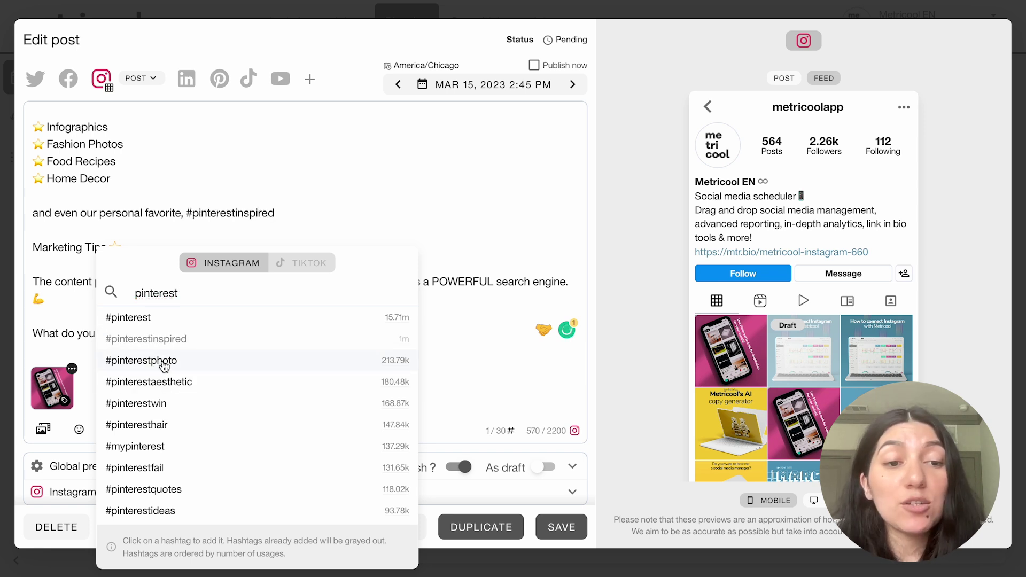
pyautogui.click(165, 368)
pyautogui.click(165, 390)
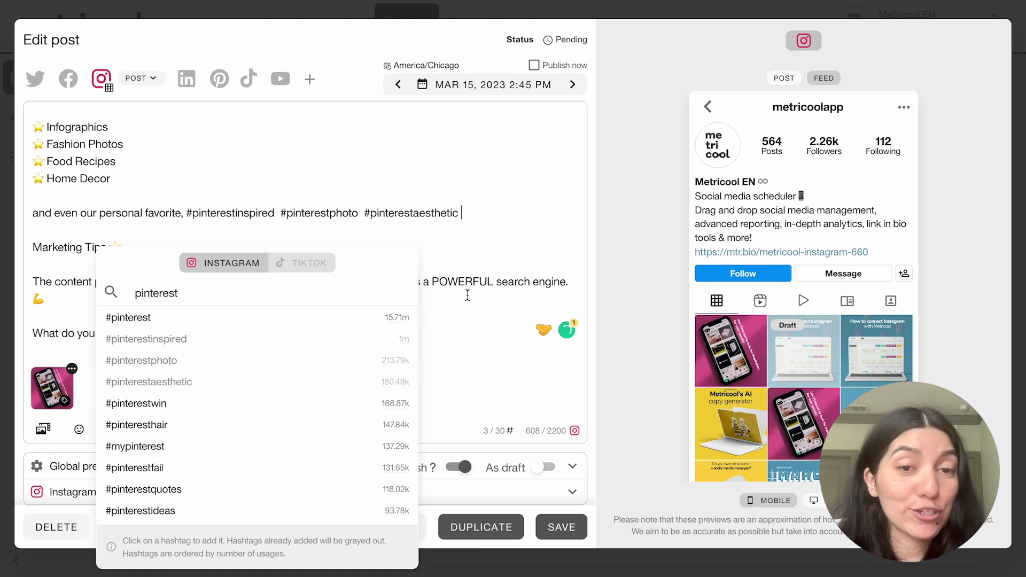
# Step: Move the three added hashtags from the caption to the end of the post's first comment
pyautogui.click(473, 234)
pyautogui.moveTo(186, 212); pyautogui.dragTo(350, 224)
pyautogui.hotkey('ctrl', 'c')
pyautogui.press('BackSpace')
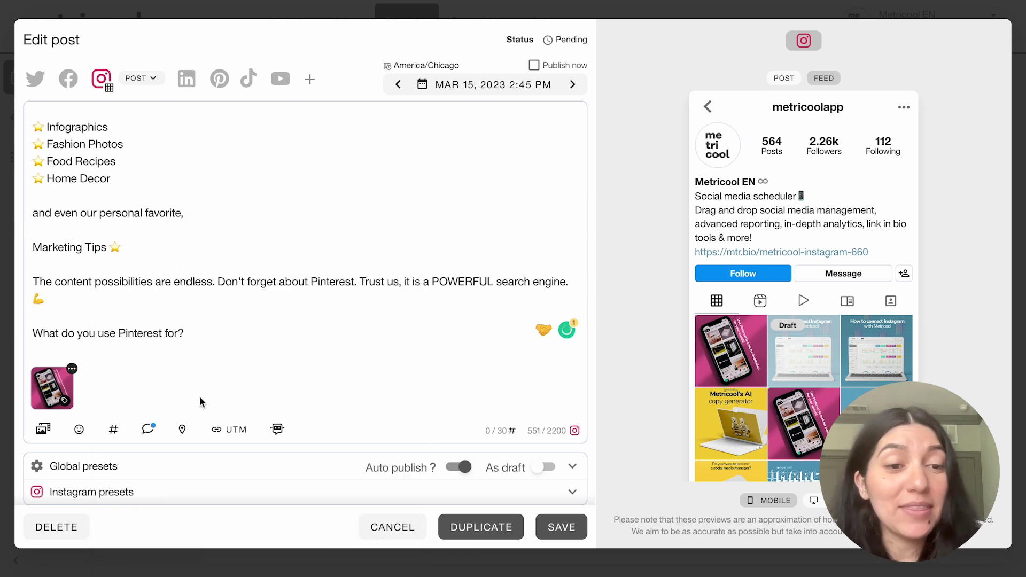
pyautogui.click(148, 429)
pyautogui.click(607, 249)
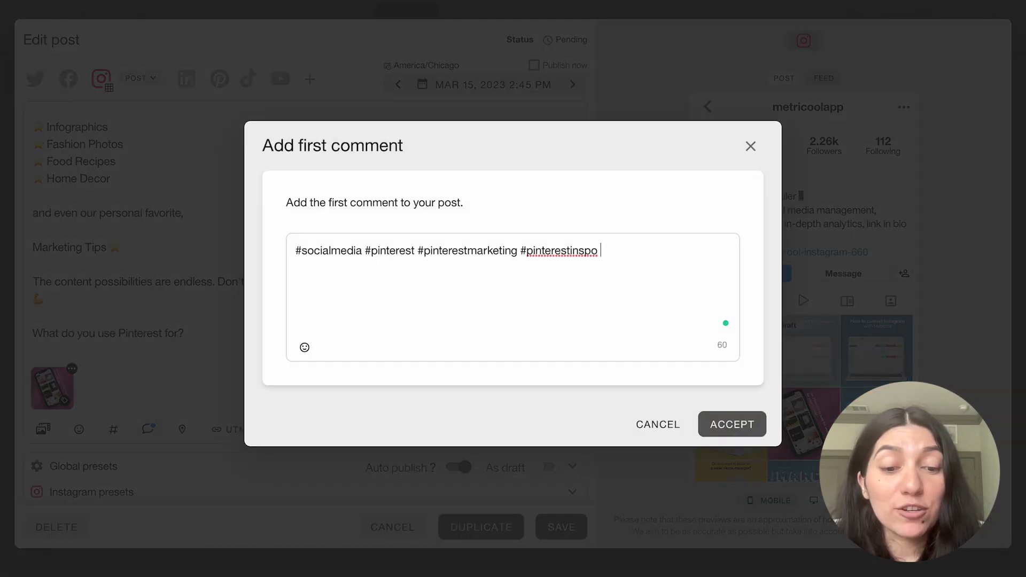
pyautogui.hotkey('ctrl', 'v')
pyautogui.click(740, 425)
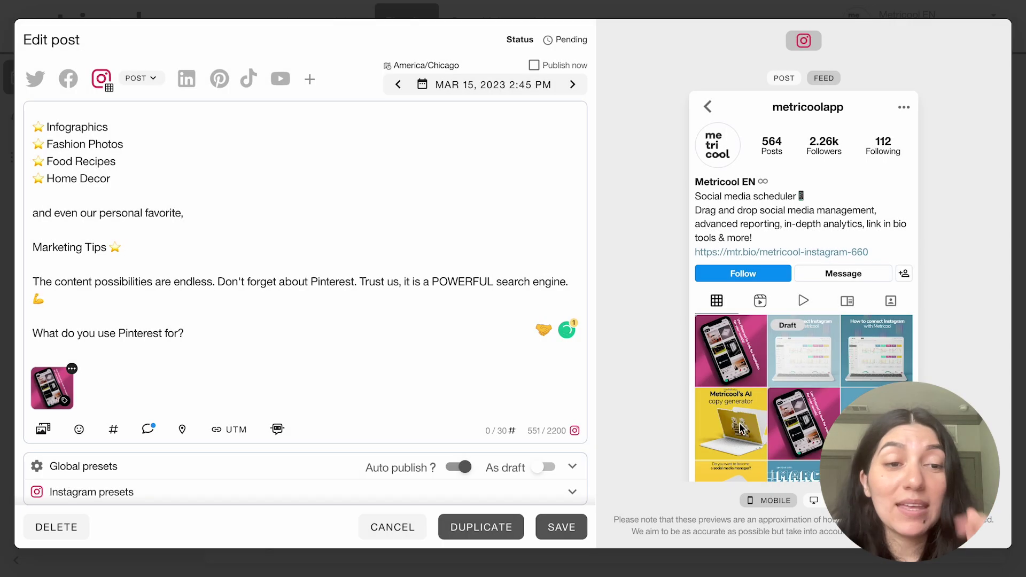
# Step: Clear the pinterest query from the hashtag finder, look over the general hashtag suggestions and close the finder
pyautogui.click(113, 430)
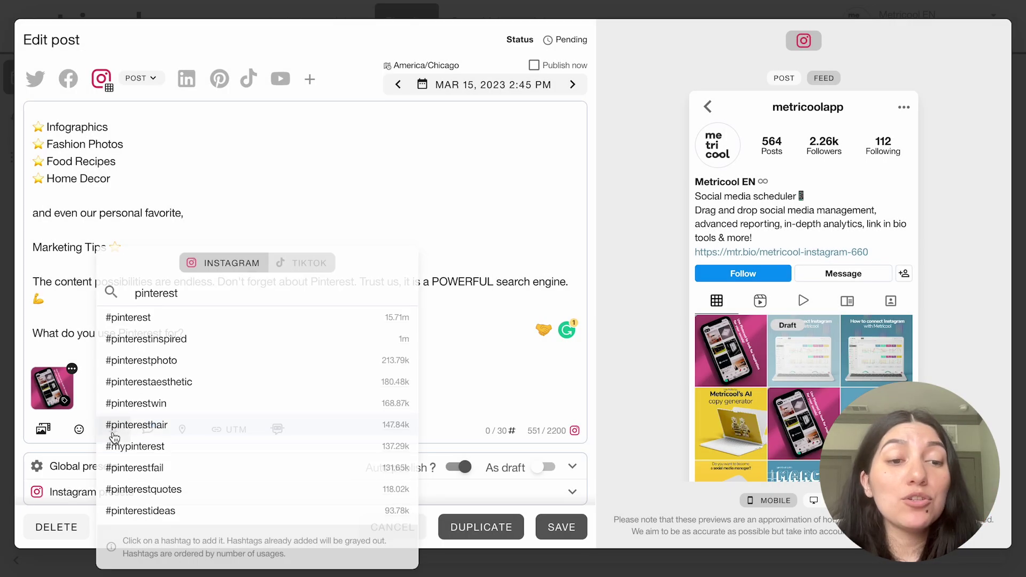
pyautogui.moveTo(187, 293); pyautogui.dragTo(142, 293)
pyautogui.press('BackSpace')
pyautogui.press('BackSpace')
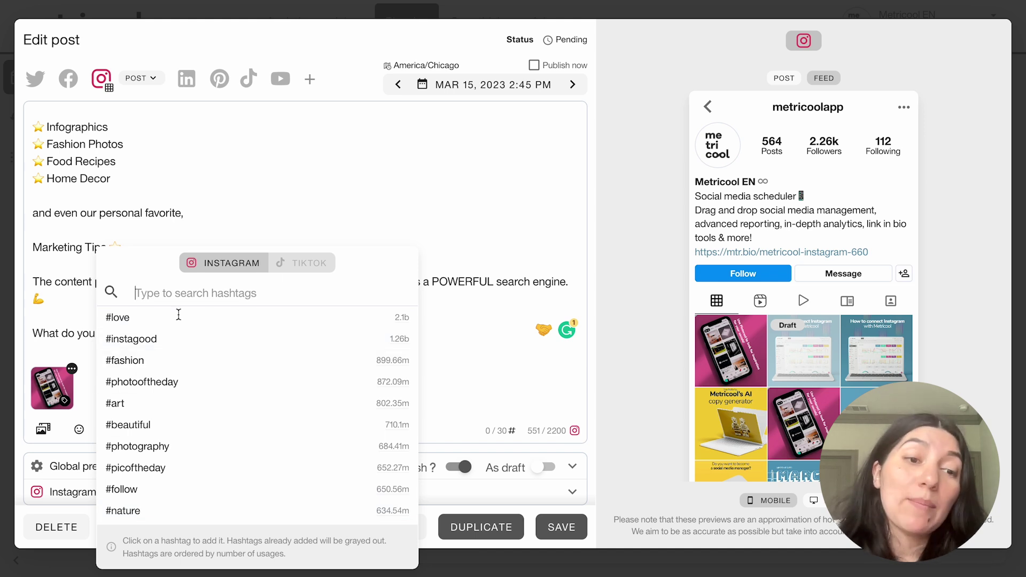
pyautogui.click(382, 140)
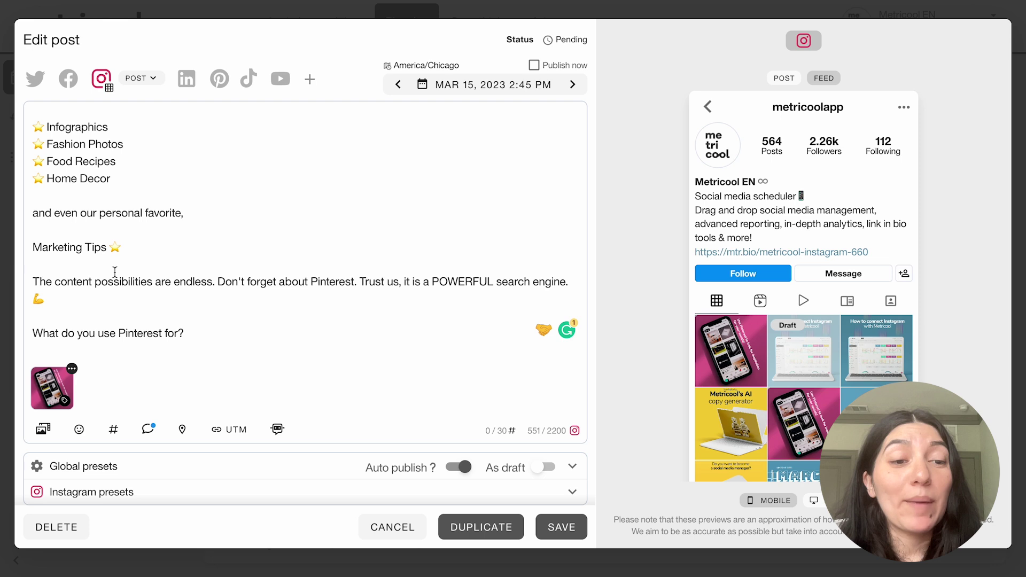
# Step: Remove the phone image from the post and switch the Instagram preview from the feed to the single post
pyautogui.click(45, 441)
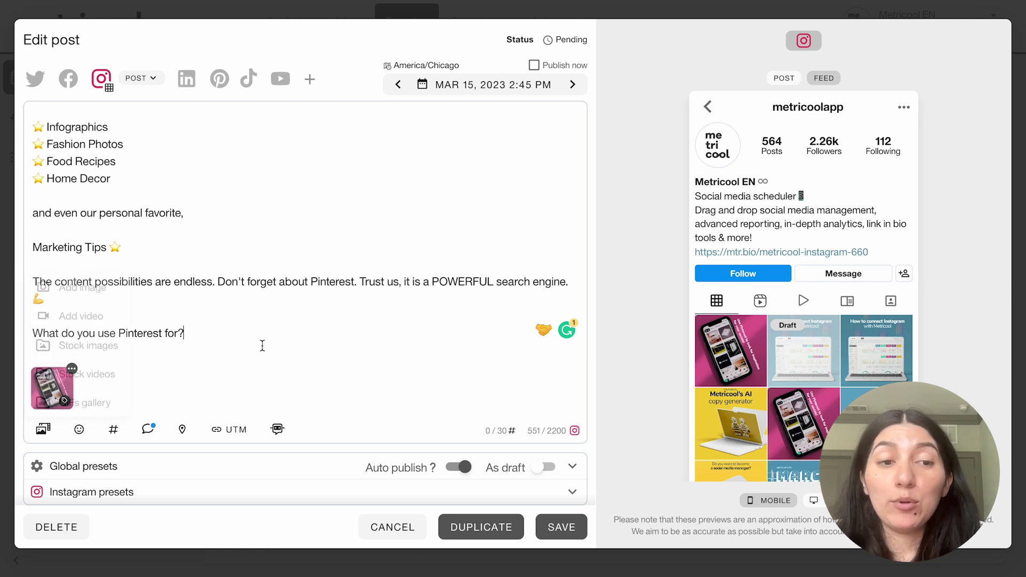
pyautogui.click(72, 369)
pyautogui.click(109, 346)
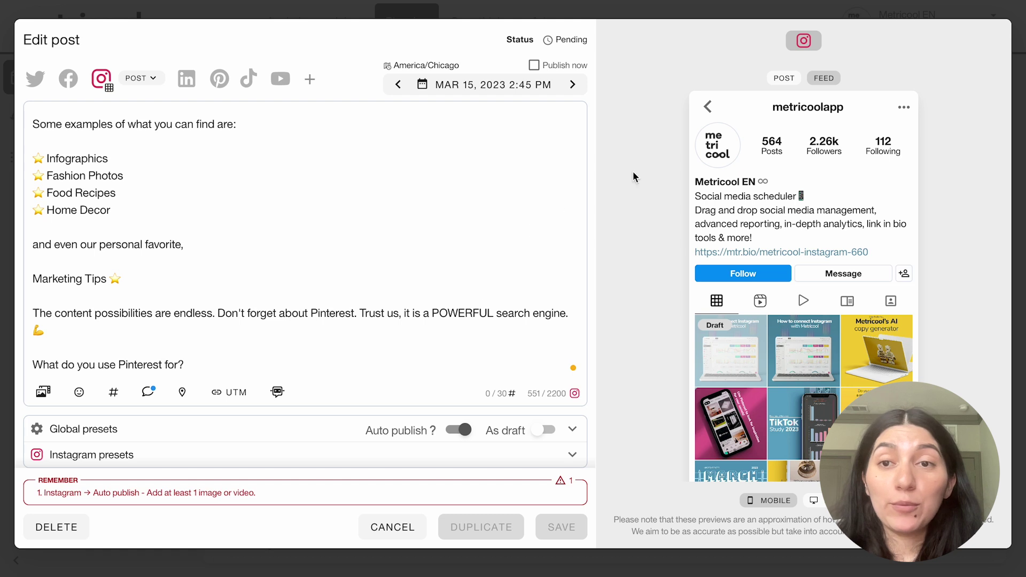
pyautogui.click(784, 78)
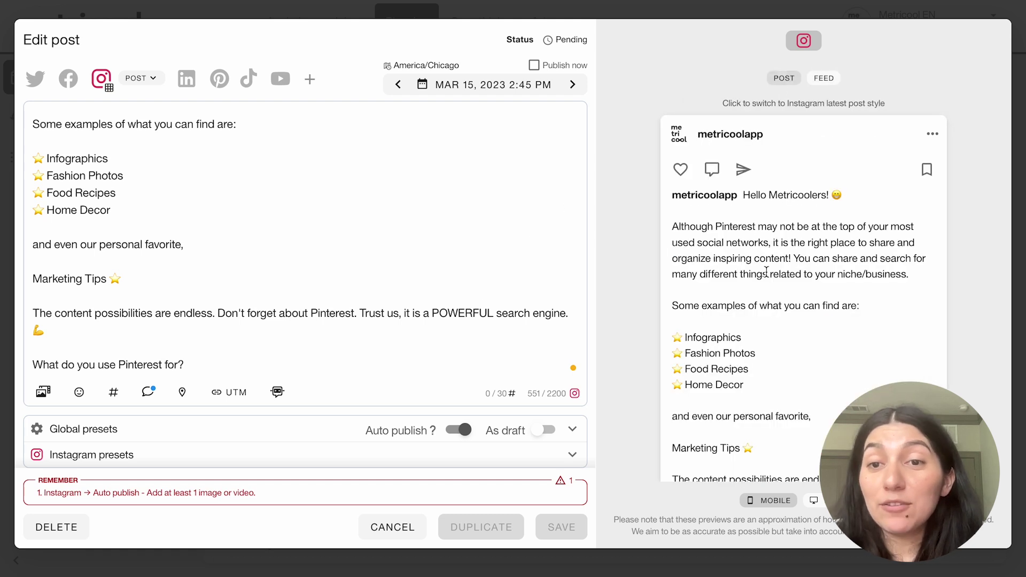
# Step: Browse the stock images for the post and search them for pinterest
pyautogui.click(44, 392)
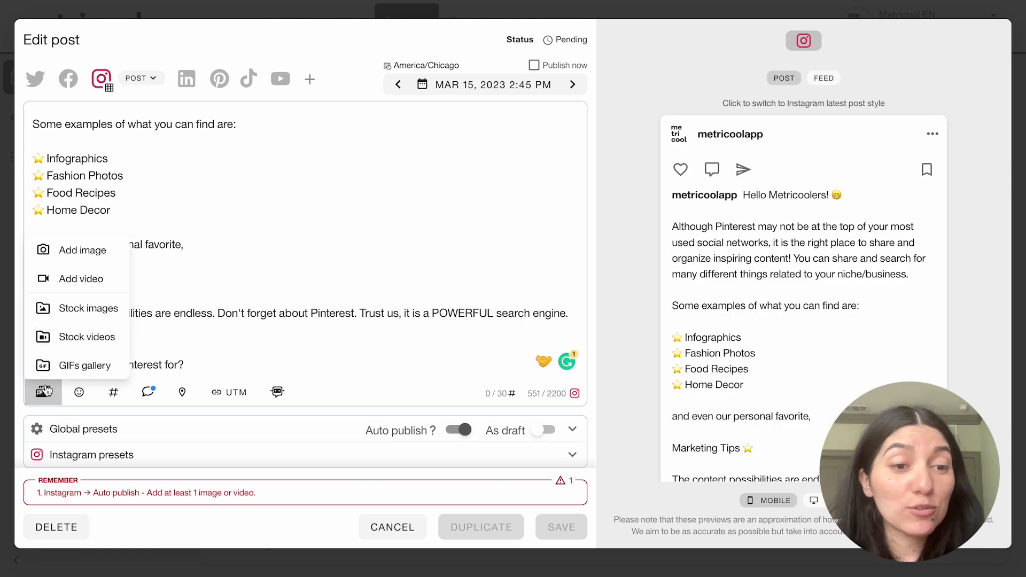
pyautogui.click(58, 319)
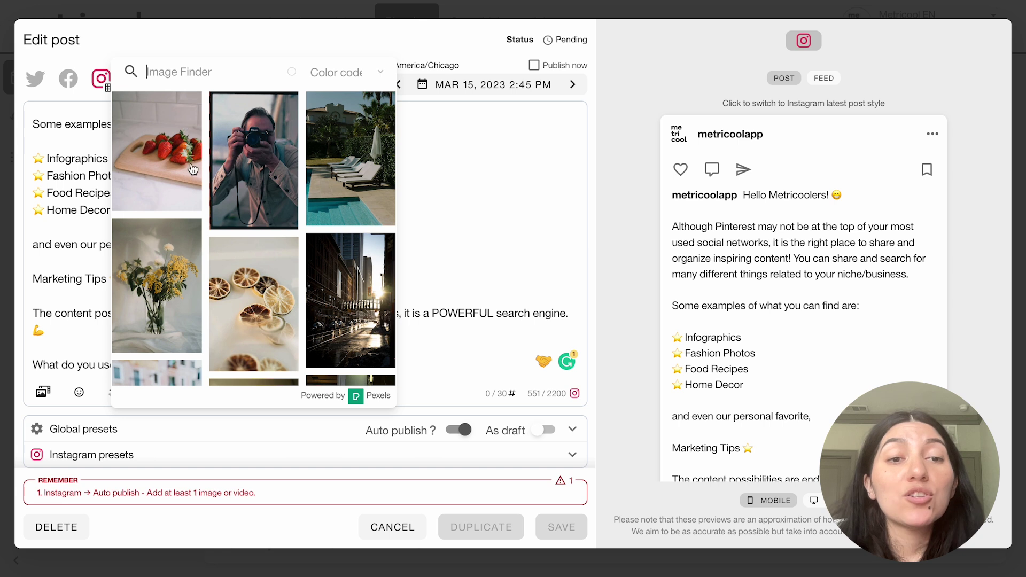
pyautogui.scroll(-3, 192, 169)
pyautogui.scroll(3, 165, 96)
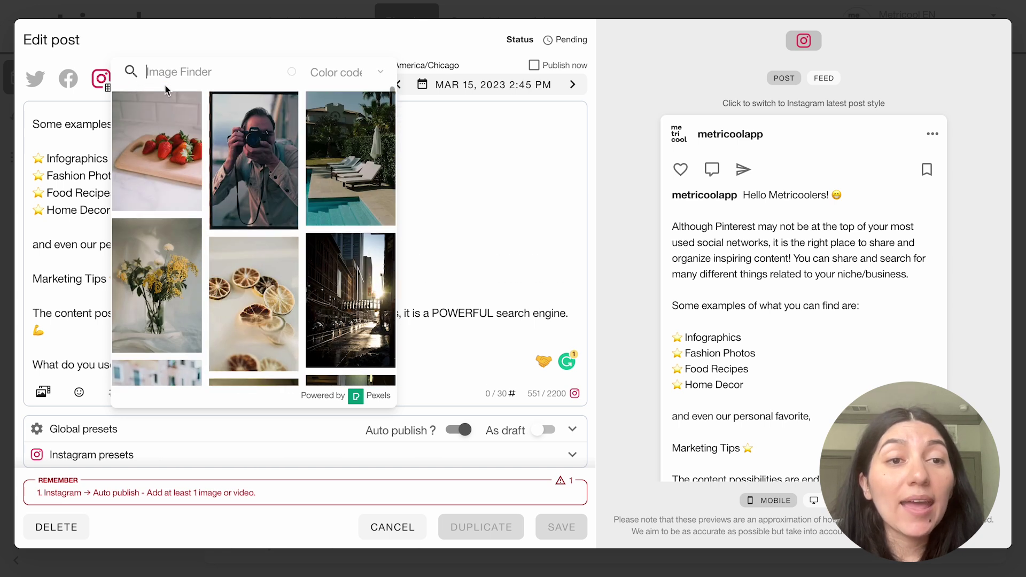
pyautogui.write('pinterest')
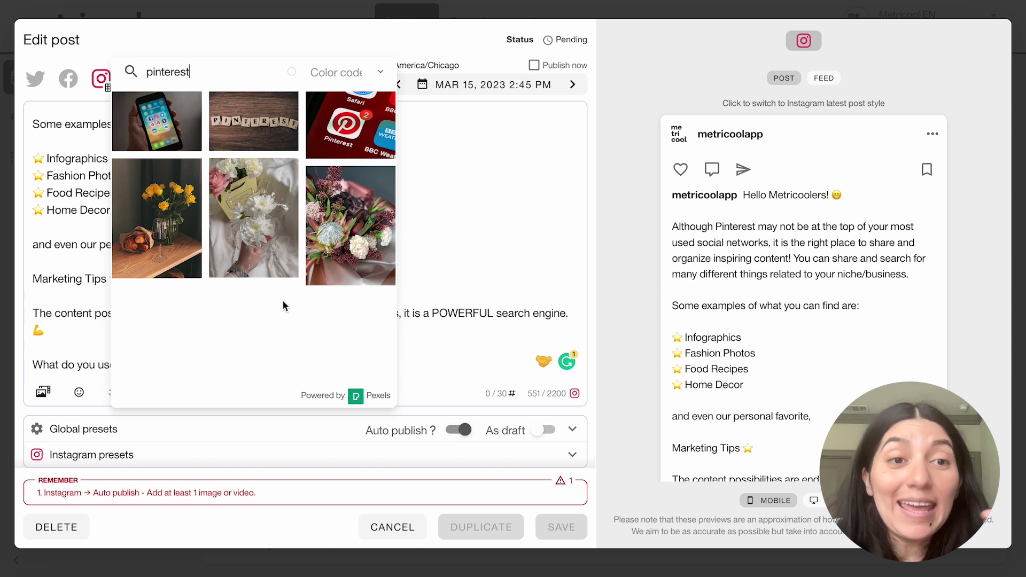
# Step: Add the stock image of wooden letter tiles spelling Pinterest to the post, look over its image options and remove it again
pyautogui.click(244, 131)
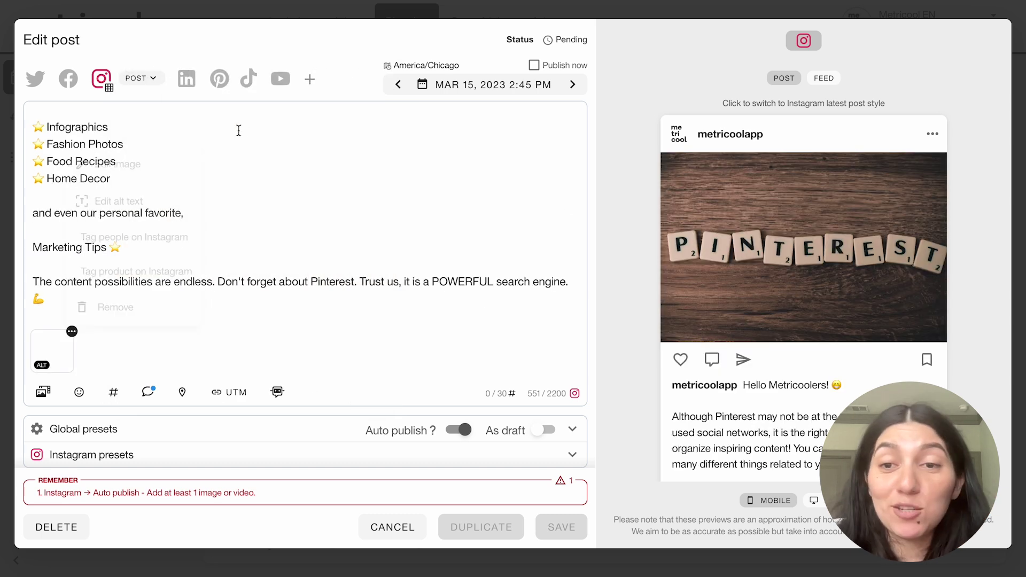
pyautogui.click(249, 331)
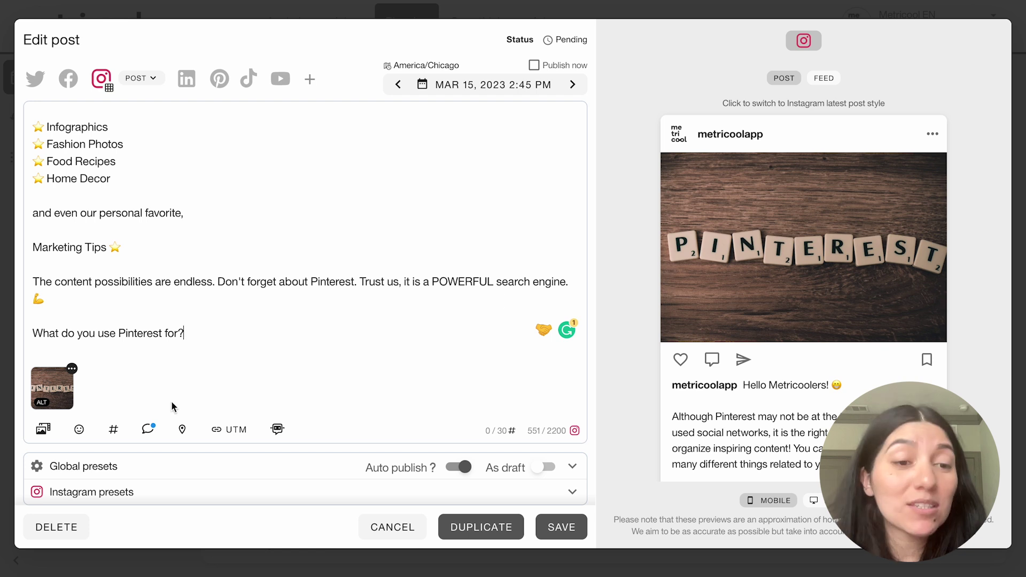
pyautogui.click(73, 373)
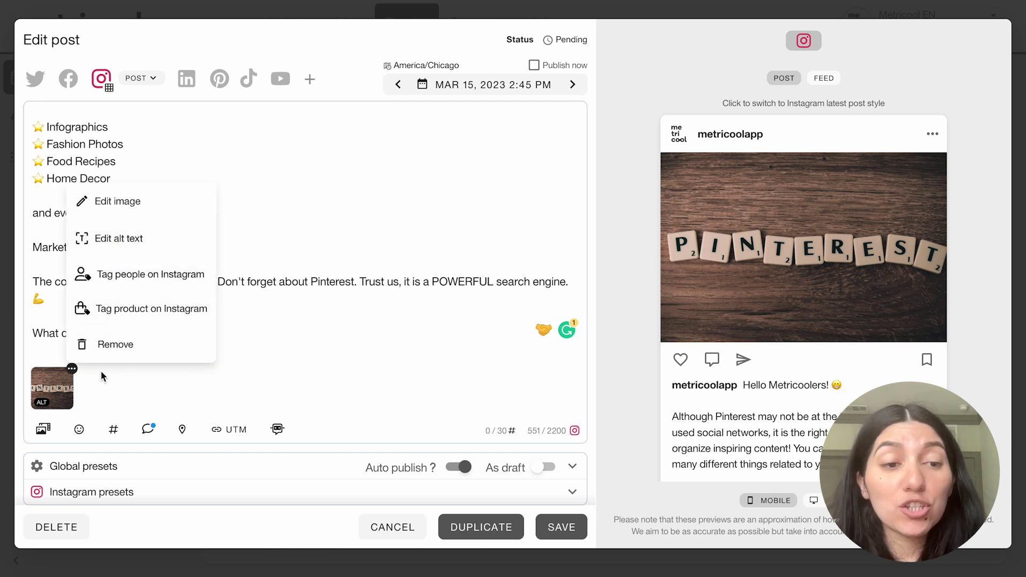
pyautogui.click(75, 373)
pyautogui.click(75, 373)
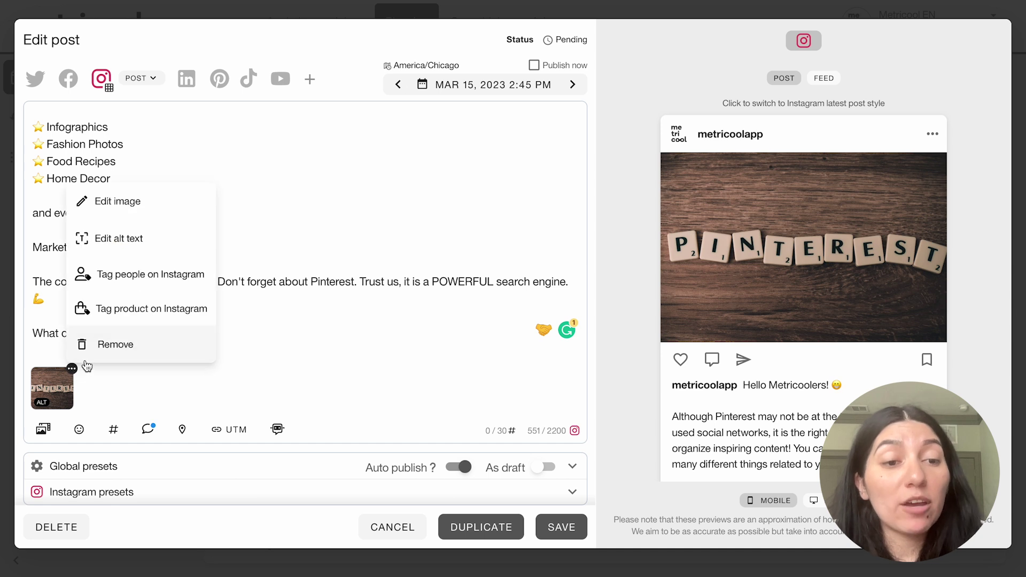
pyautogui.click(98, 350)
# Step: Browse the stock videos available for the post, close the video finder and leave the post editor without saving
pyautogui.click(52, 397)
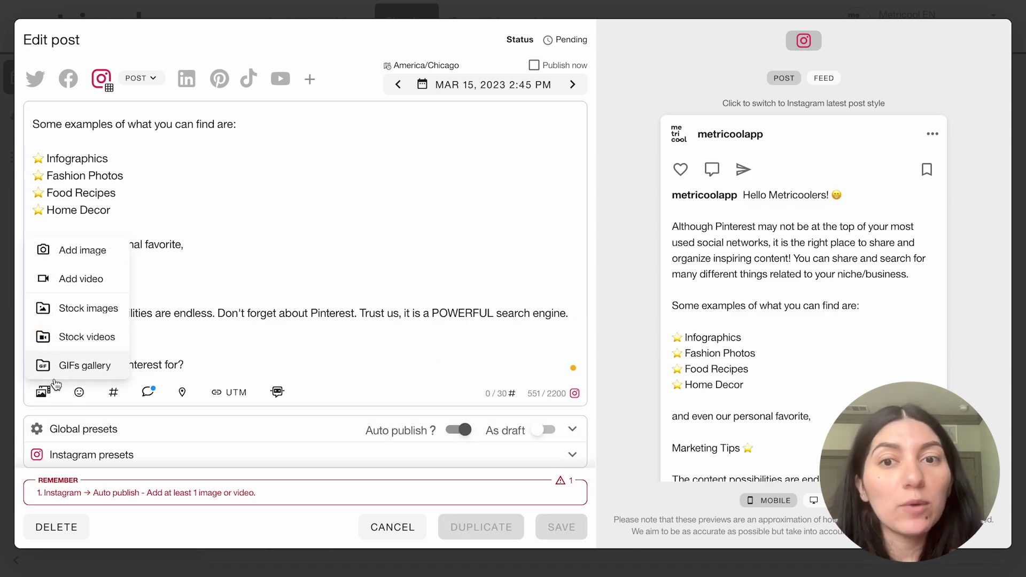
pyautogui.click(40, 336)
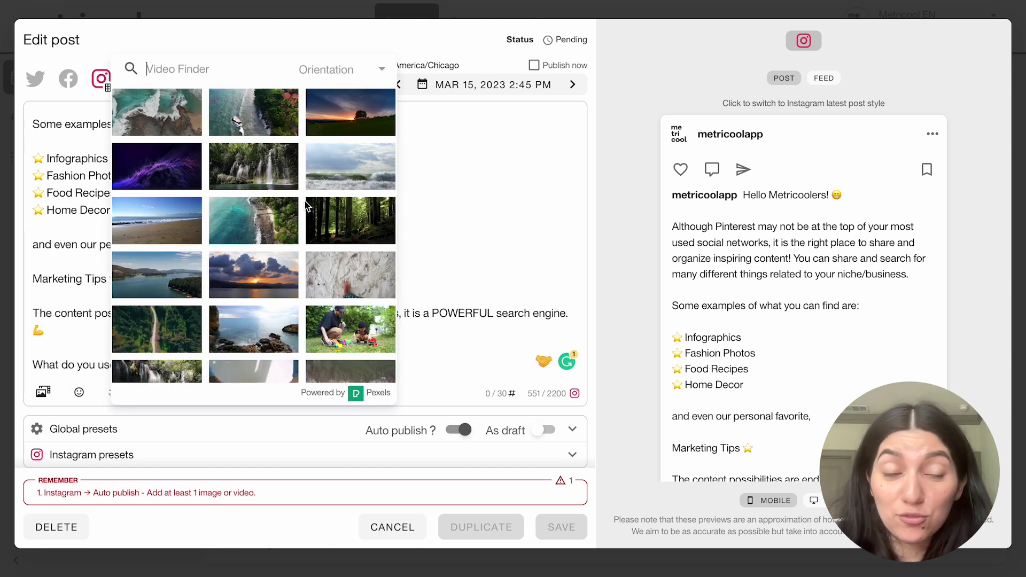
pyautogui.click(503, 179)
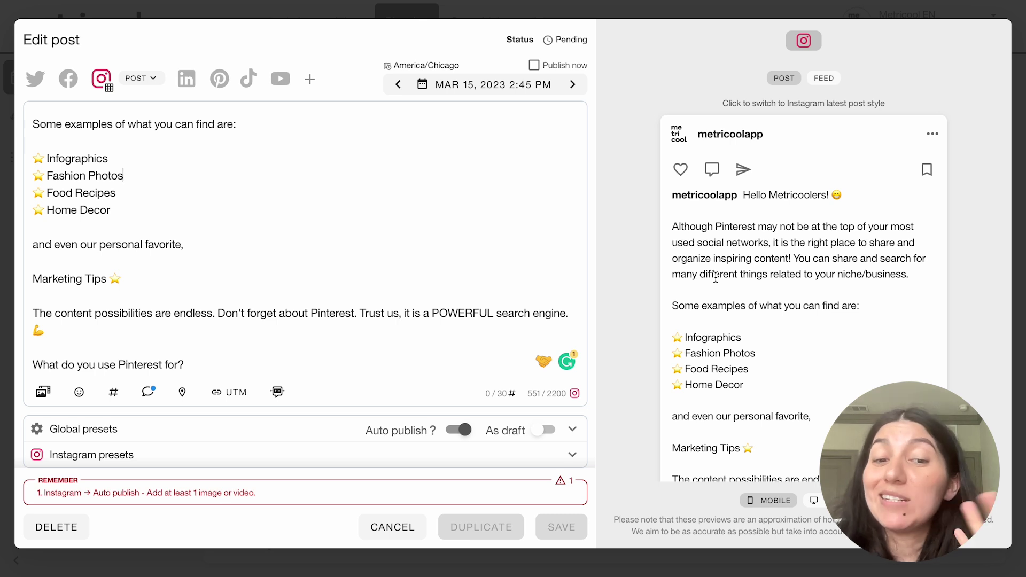
pyautogui.click(379, 527)
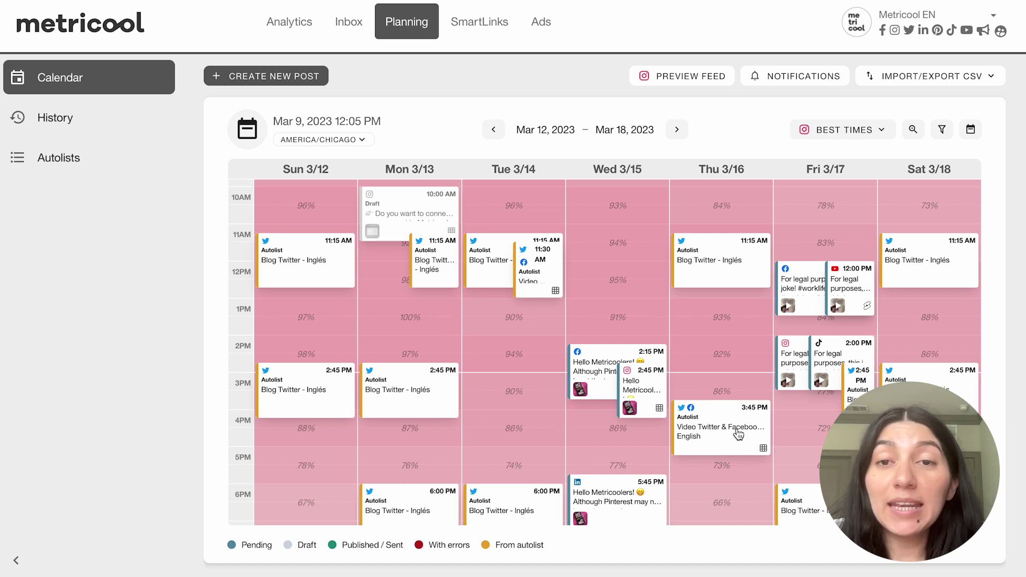
# Step: Preview the Instagram feed with its scheduled and draft posts, look through the grid and close the preview
pyautogui.click(662, 84)
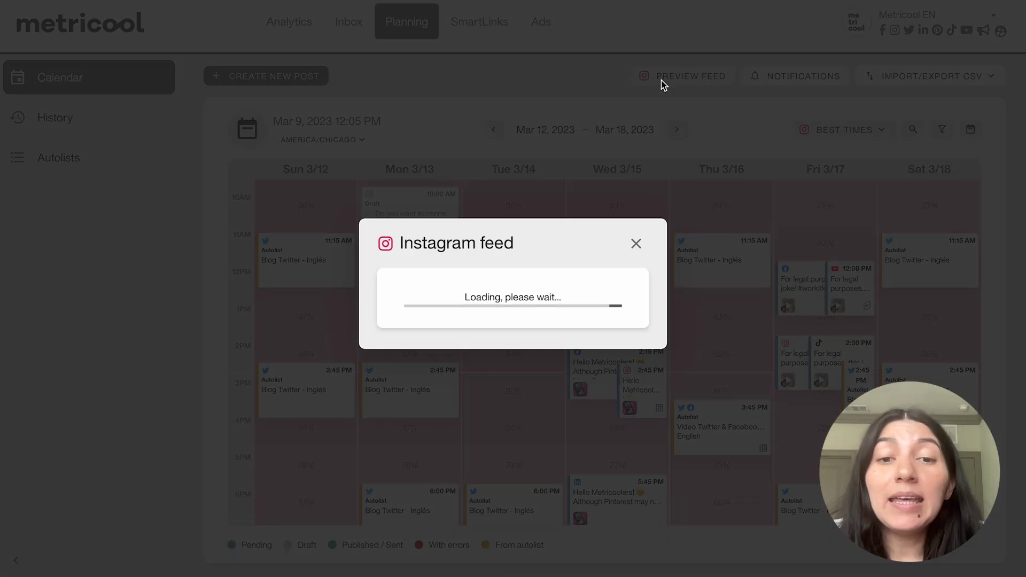
pyautogui.scroll(-1, 497, 372)
pyautogui.scroll(-4, 497, 372)
pyautogui.scroll(2, 435, 212)
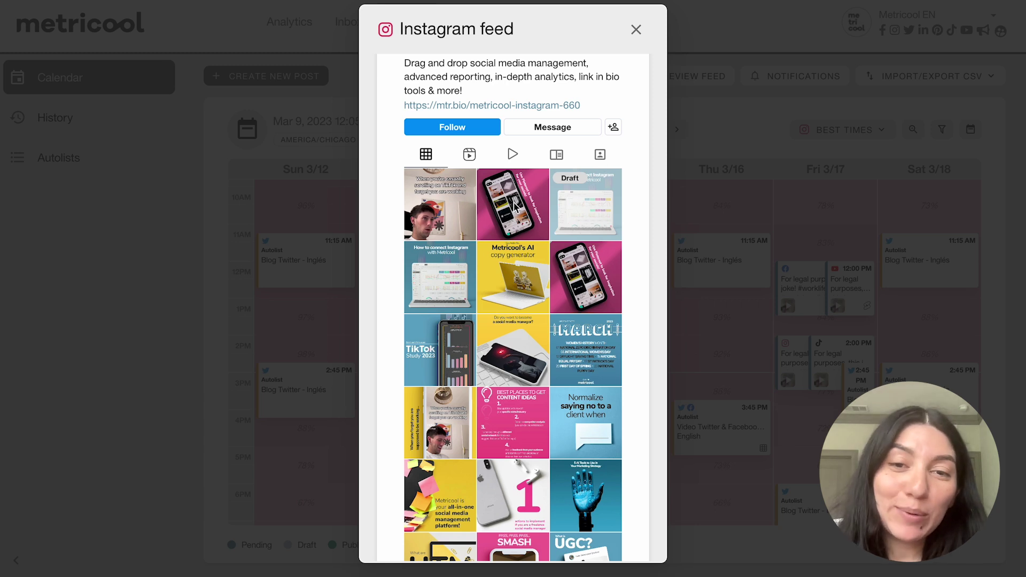
pyautogui.scroll(-1, 526, 463)
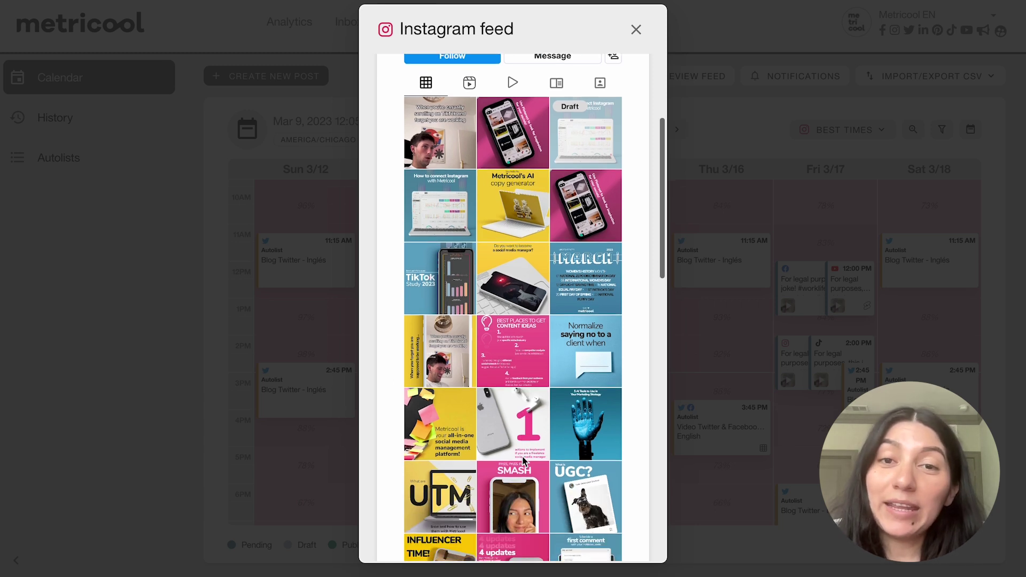
pyautogui.click(635, 30)
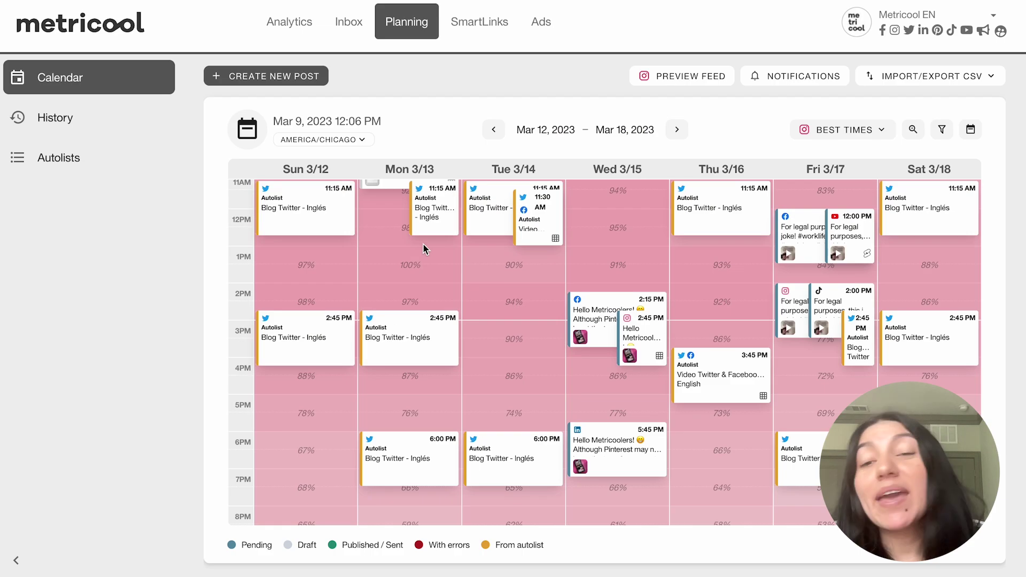